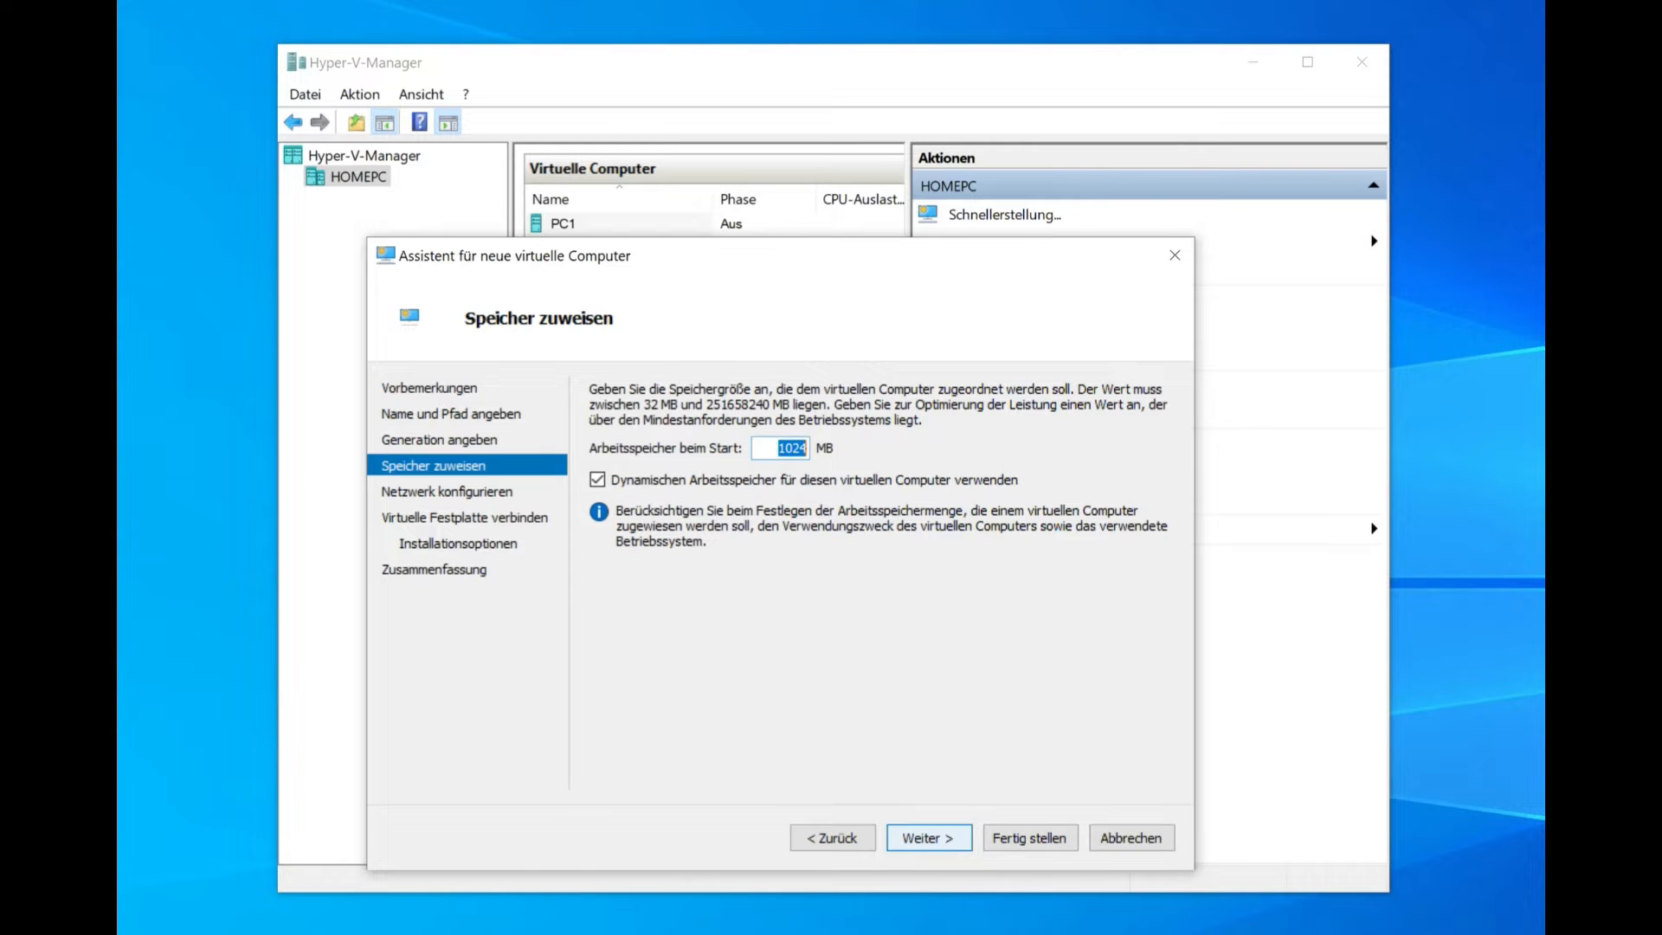
Step: Replace the startup memory value with 4096 MB, removing a stray character first
{"action": "type", "text": "$"}
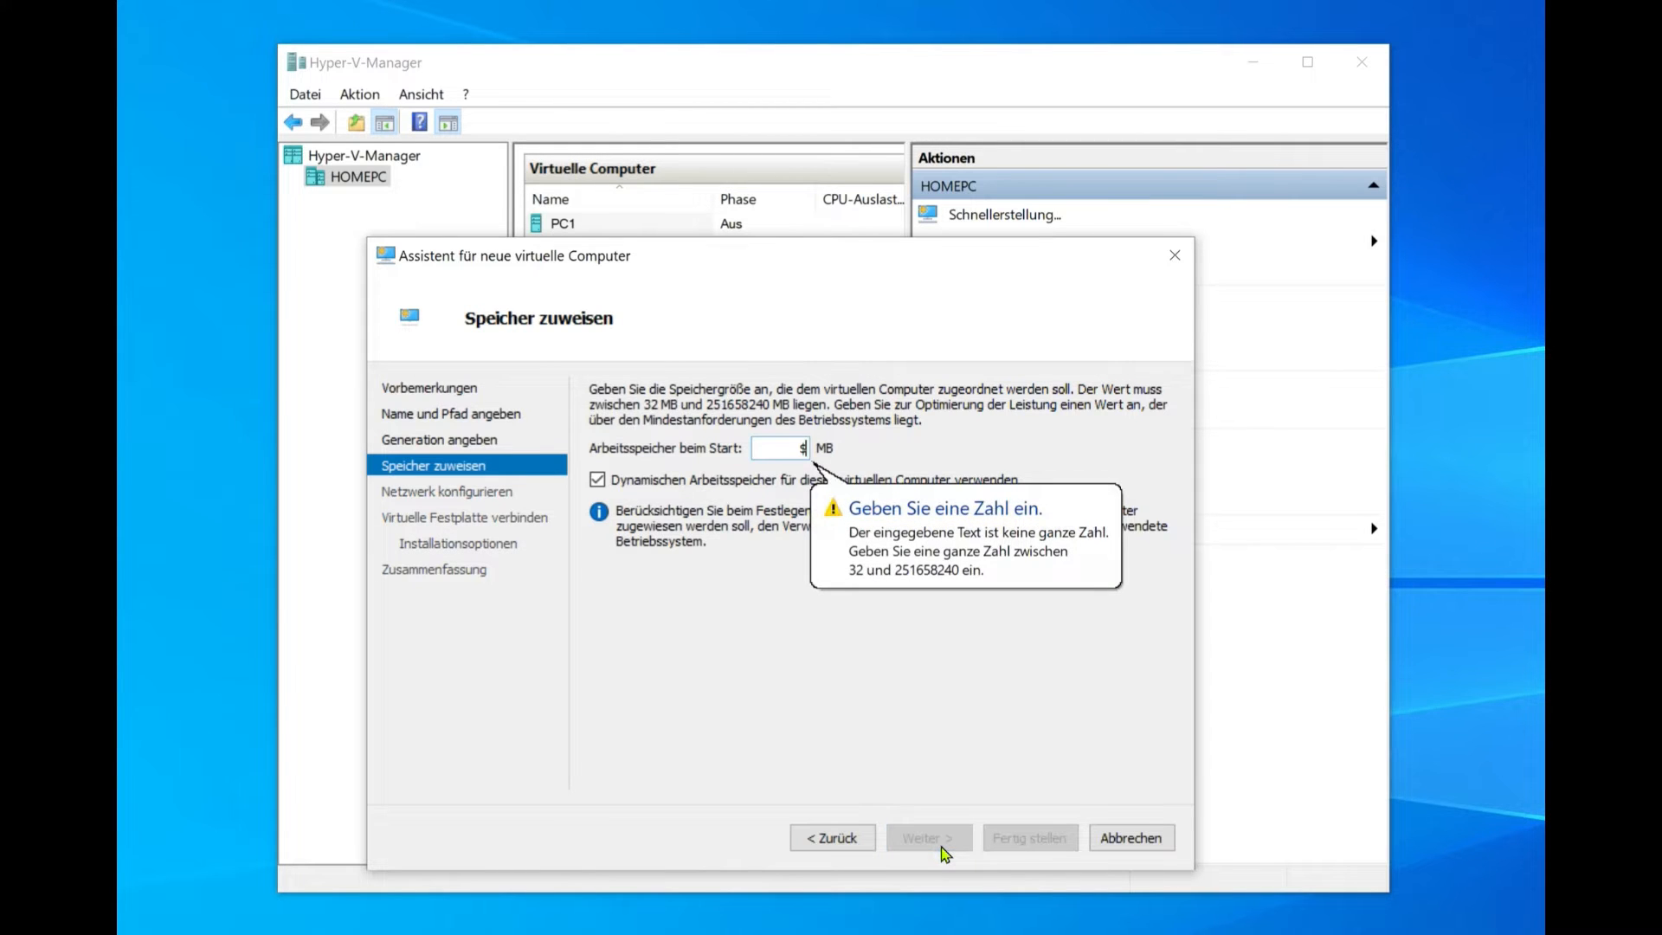
{"action": "key", "text": "BackSpace"}
{"action": "type", "text": "4"}
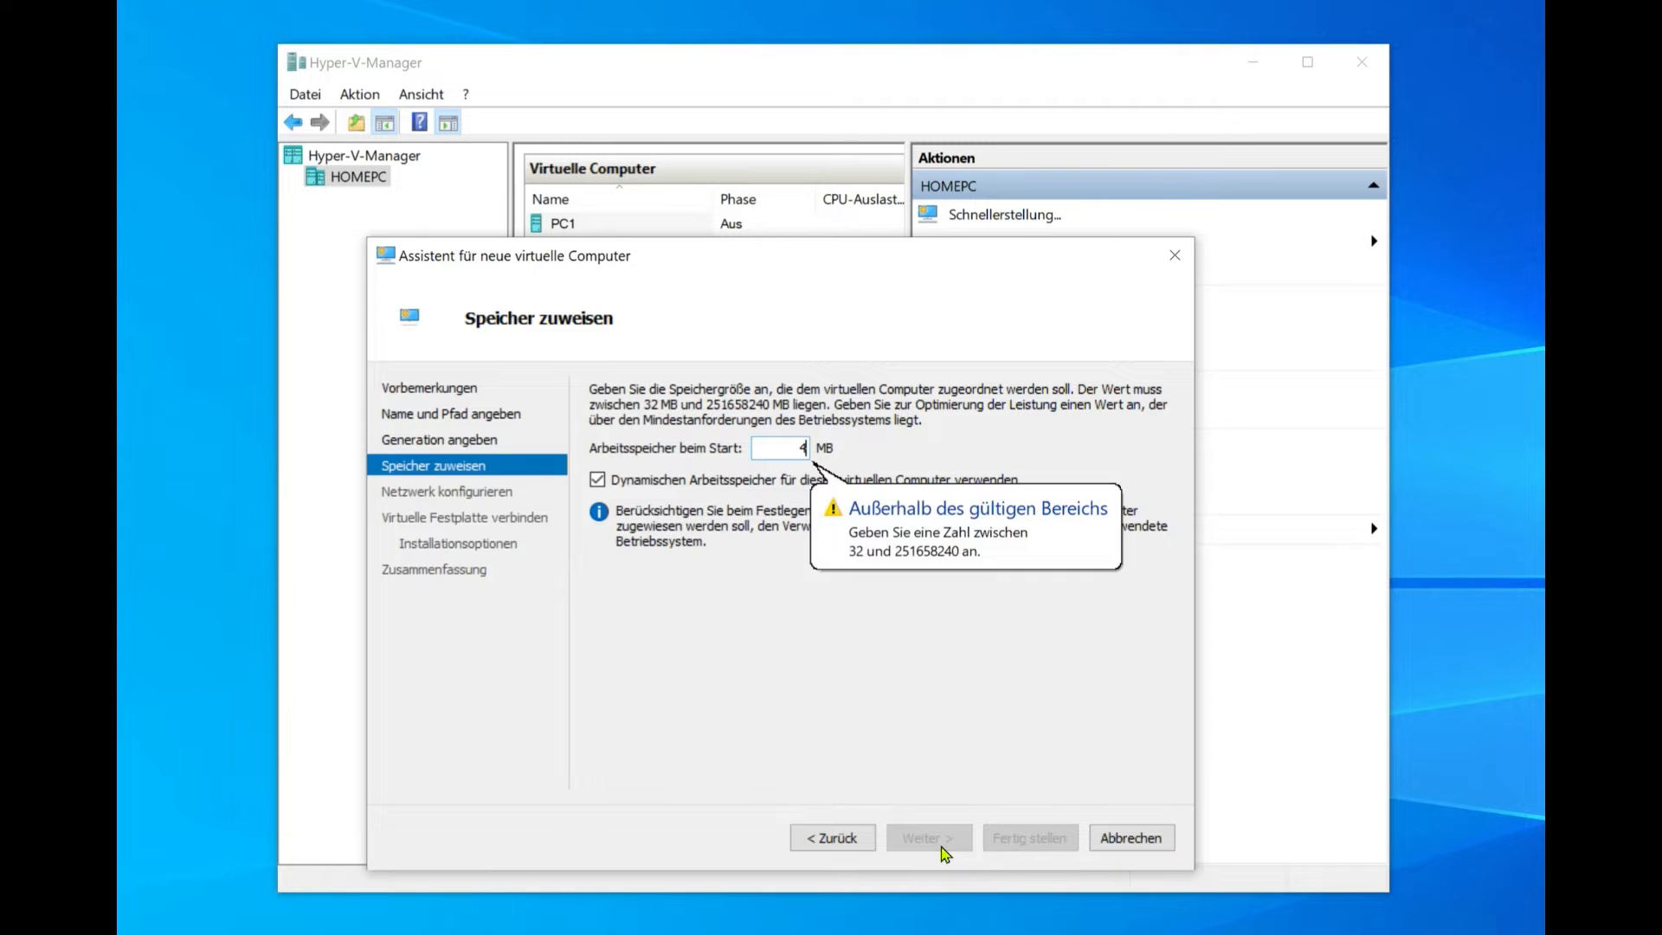
{"action": "type", "text": "096"}
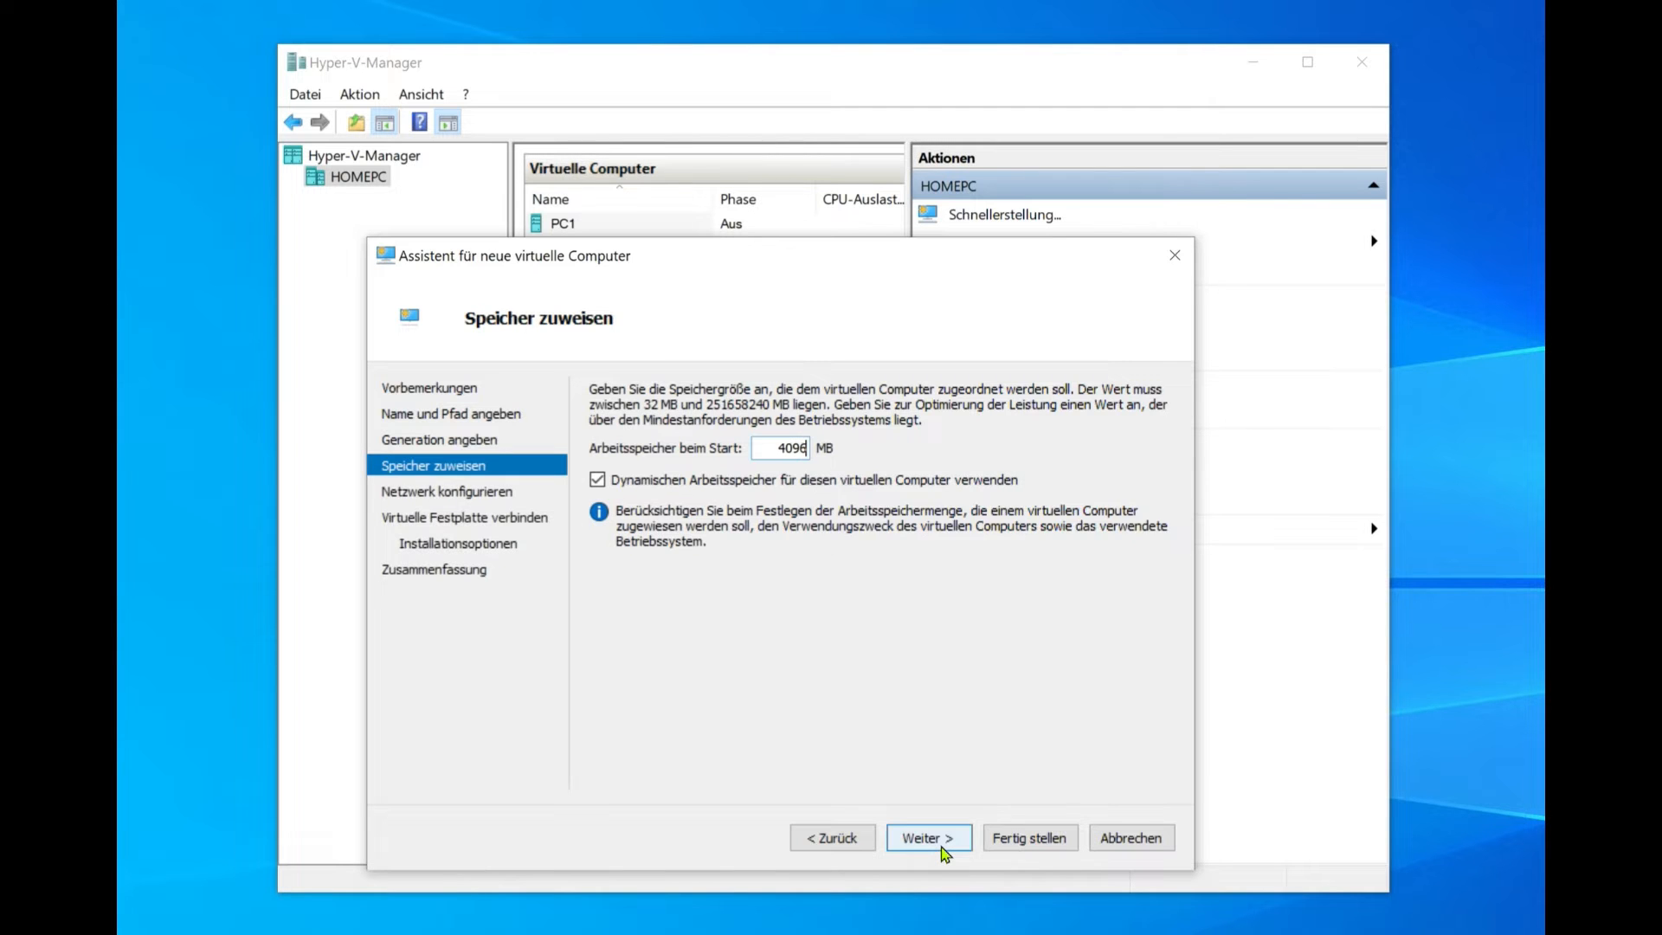
Step: Select the Intern virtual switch as the network adapter's connection and continue
{"action": "left_click", "coordinate": [944, 854]}
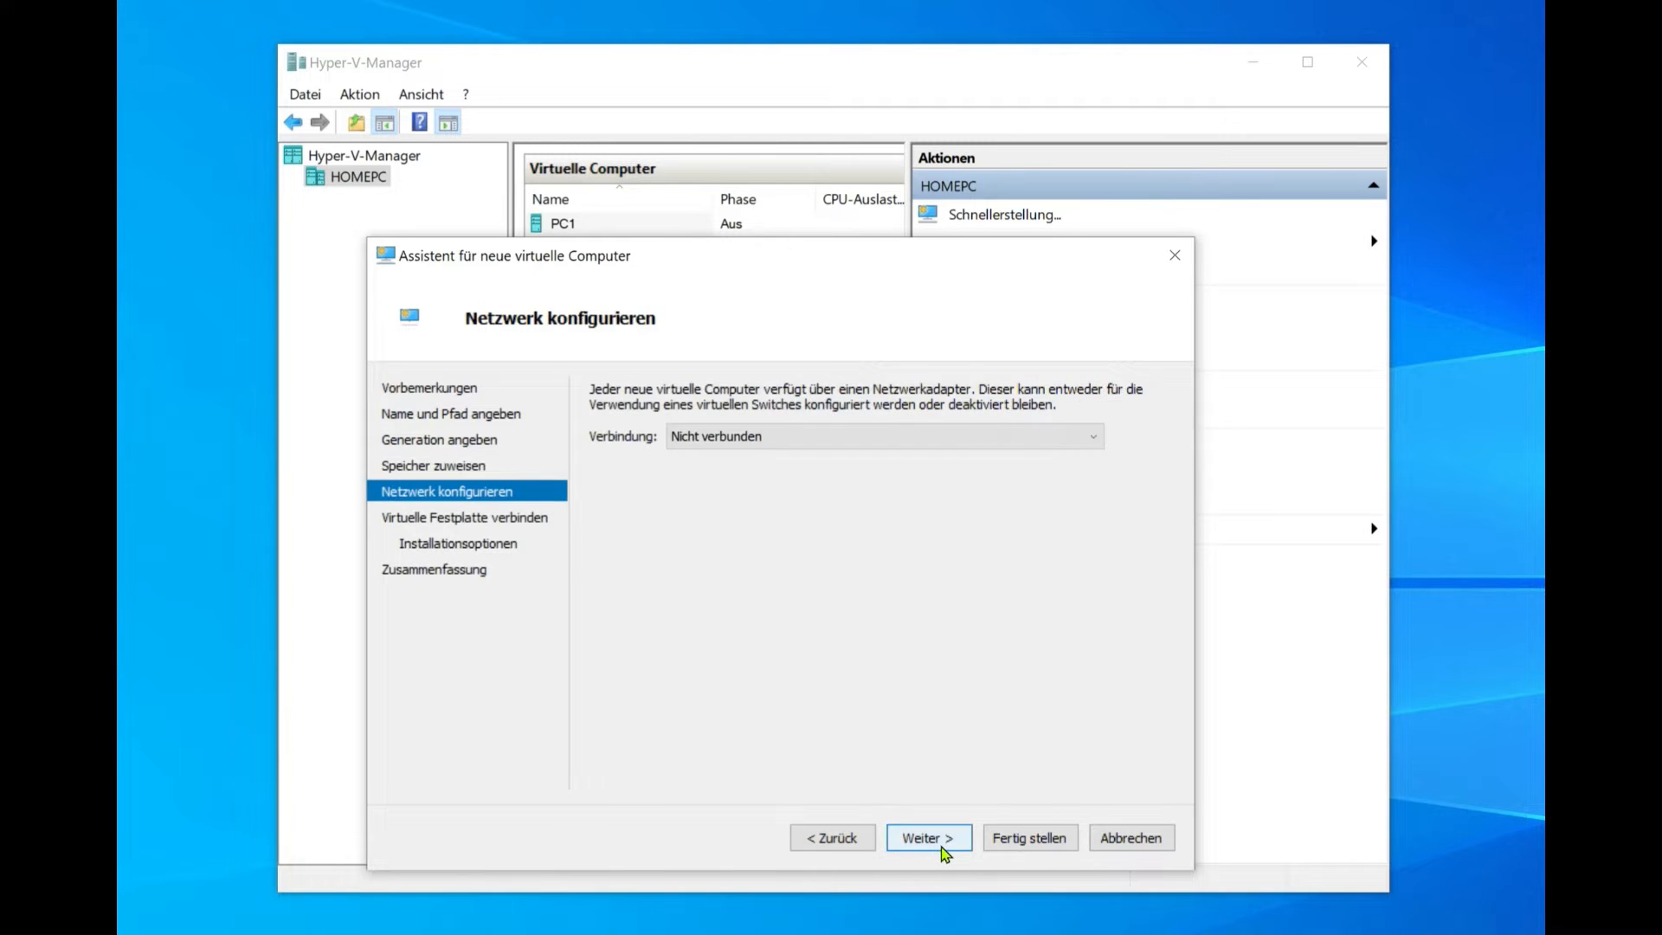
{"action": "left_click", "coordinate": [763, 436]}
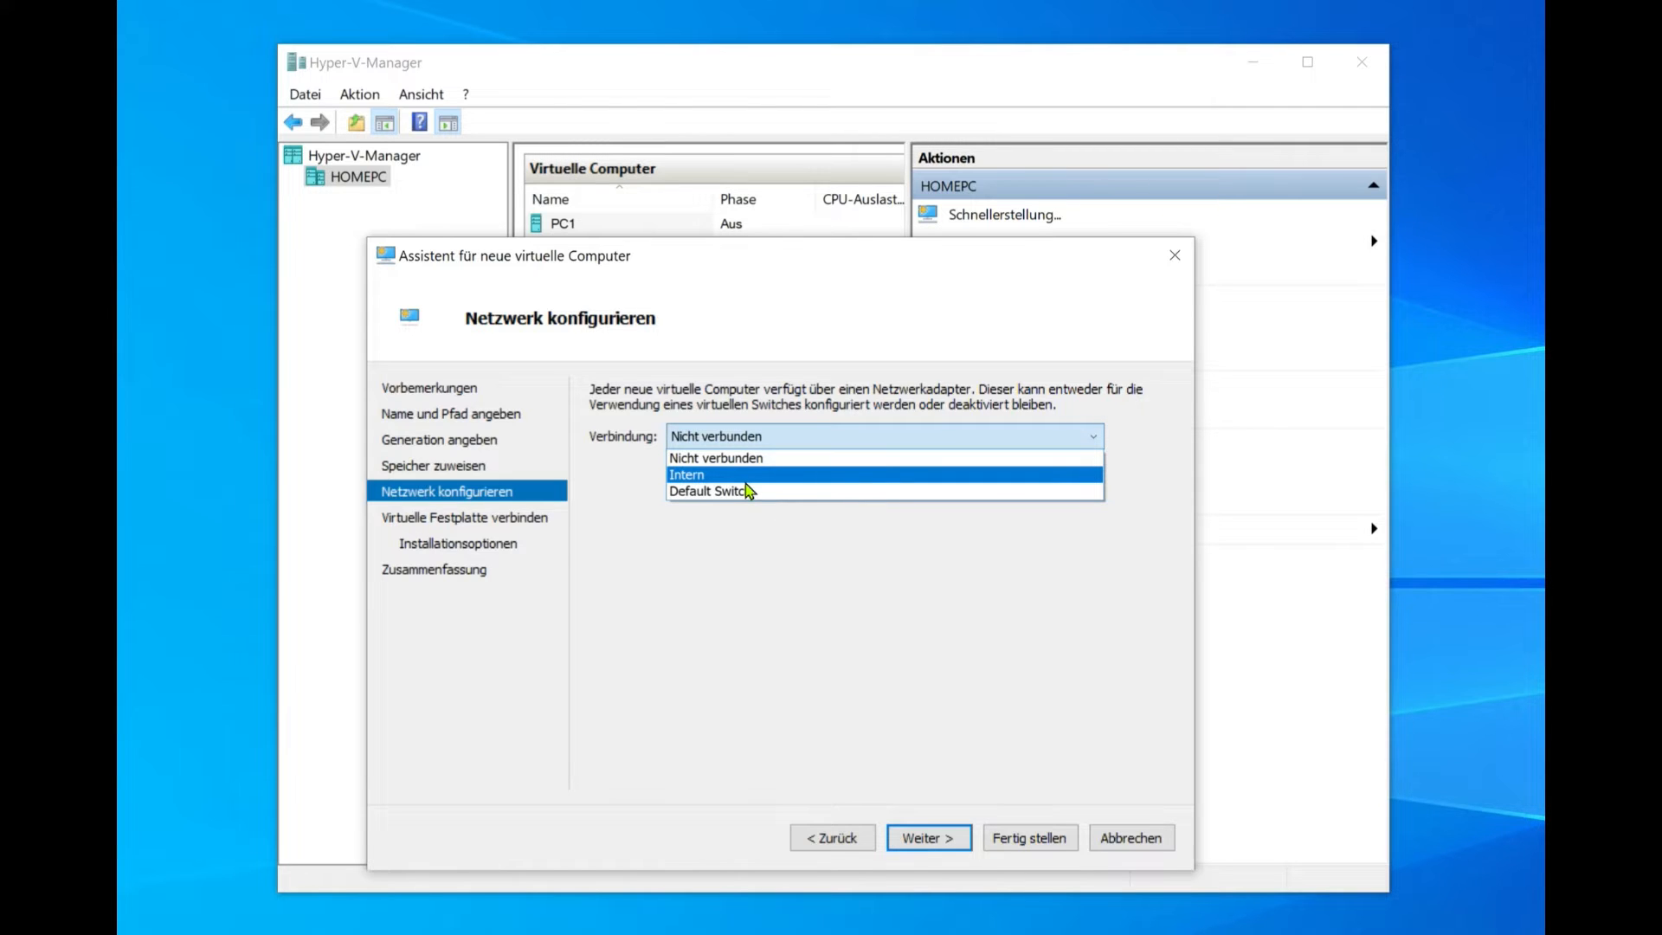
{"action": "left_click", "coordinate": [746, 481]}
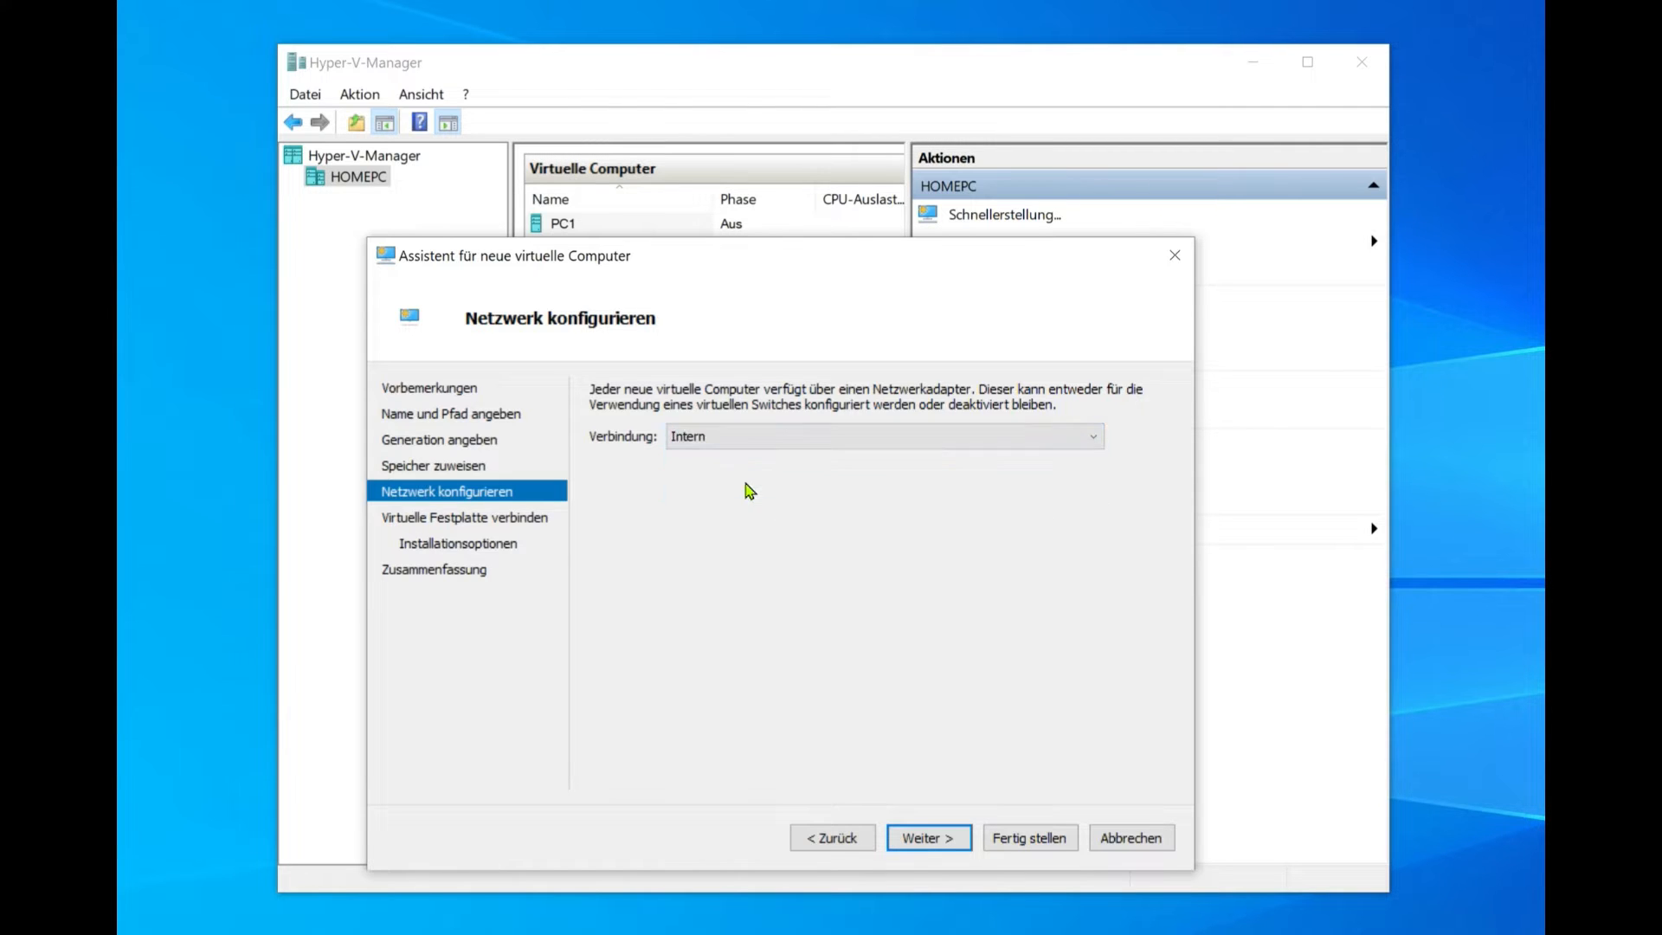
{"action": "left_click", "coordinate": [941, 840]}
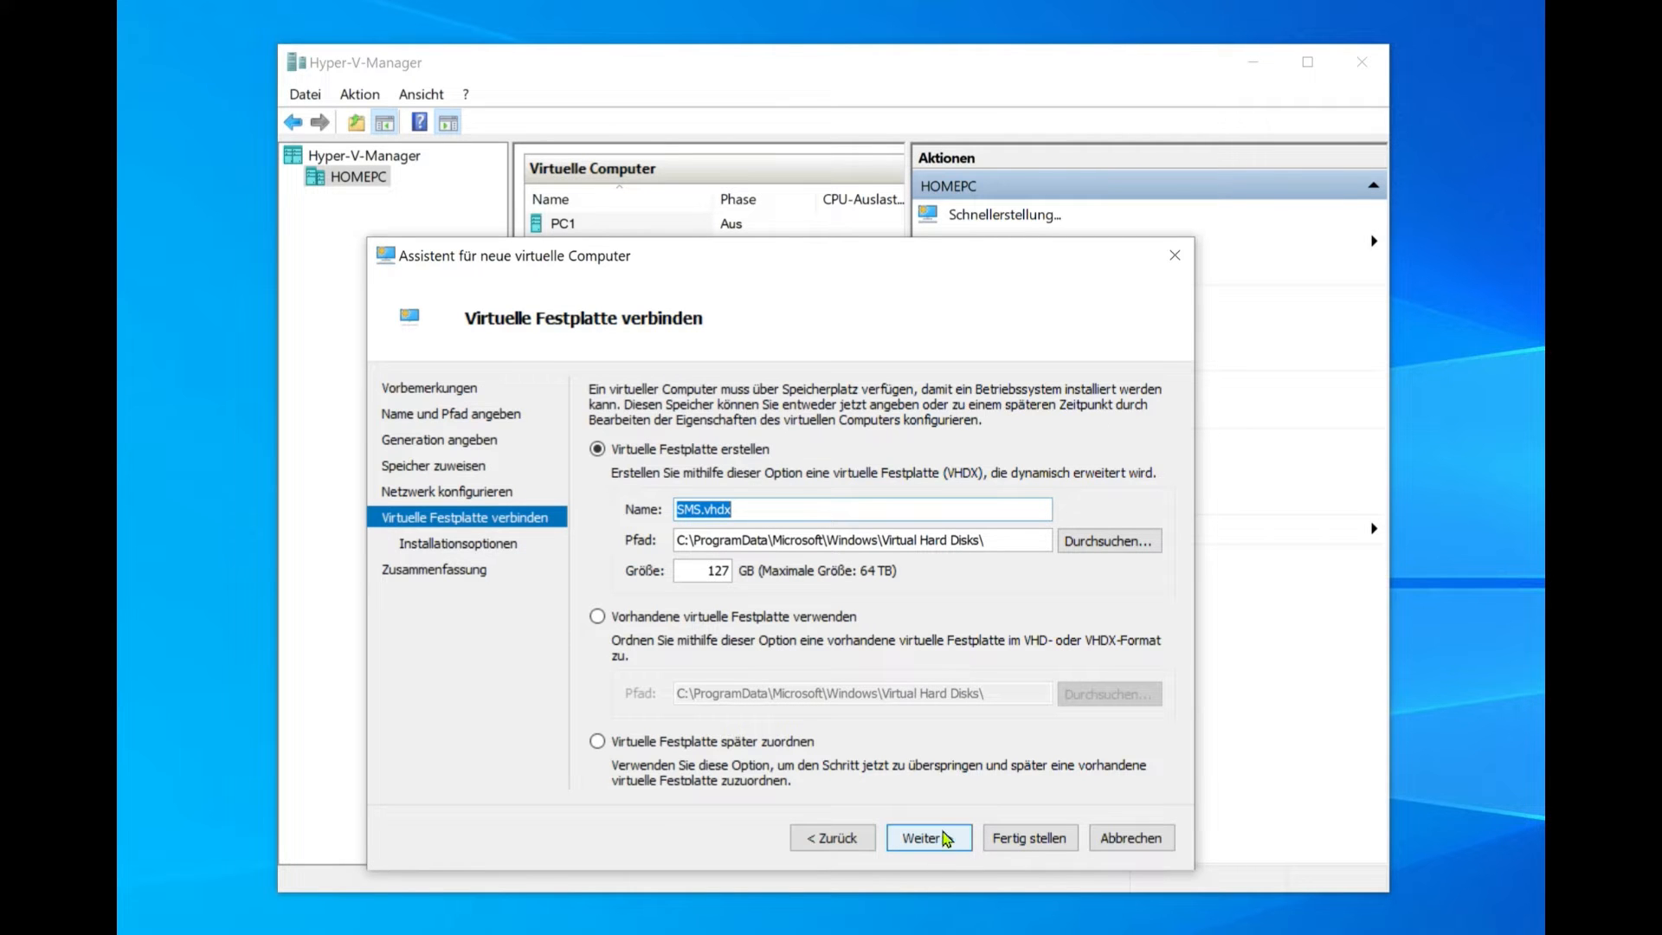
Step: Set the virtual disk location to the C:\data folder
{"action": "left_click", "coordinate": [1080, 541]}
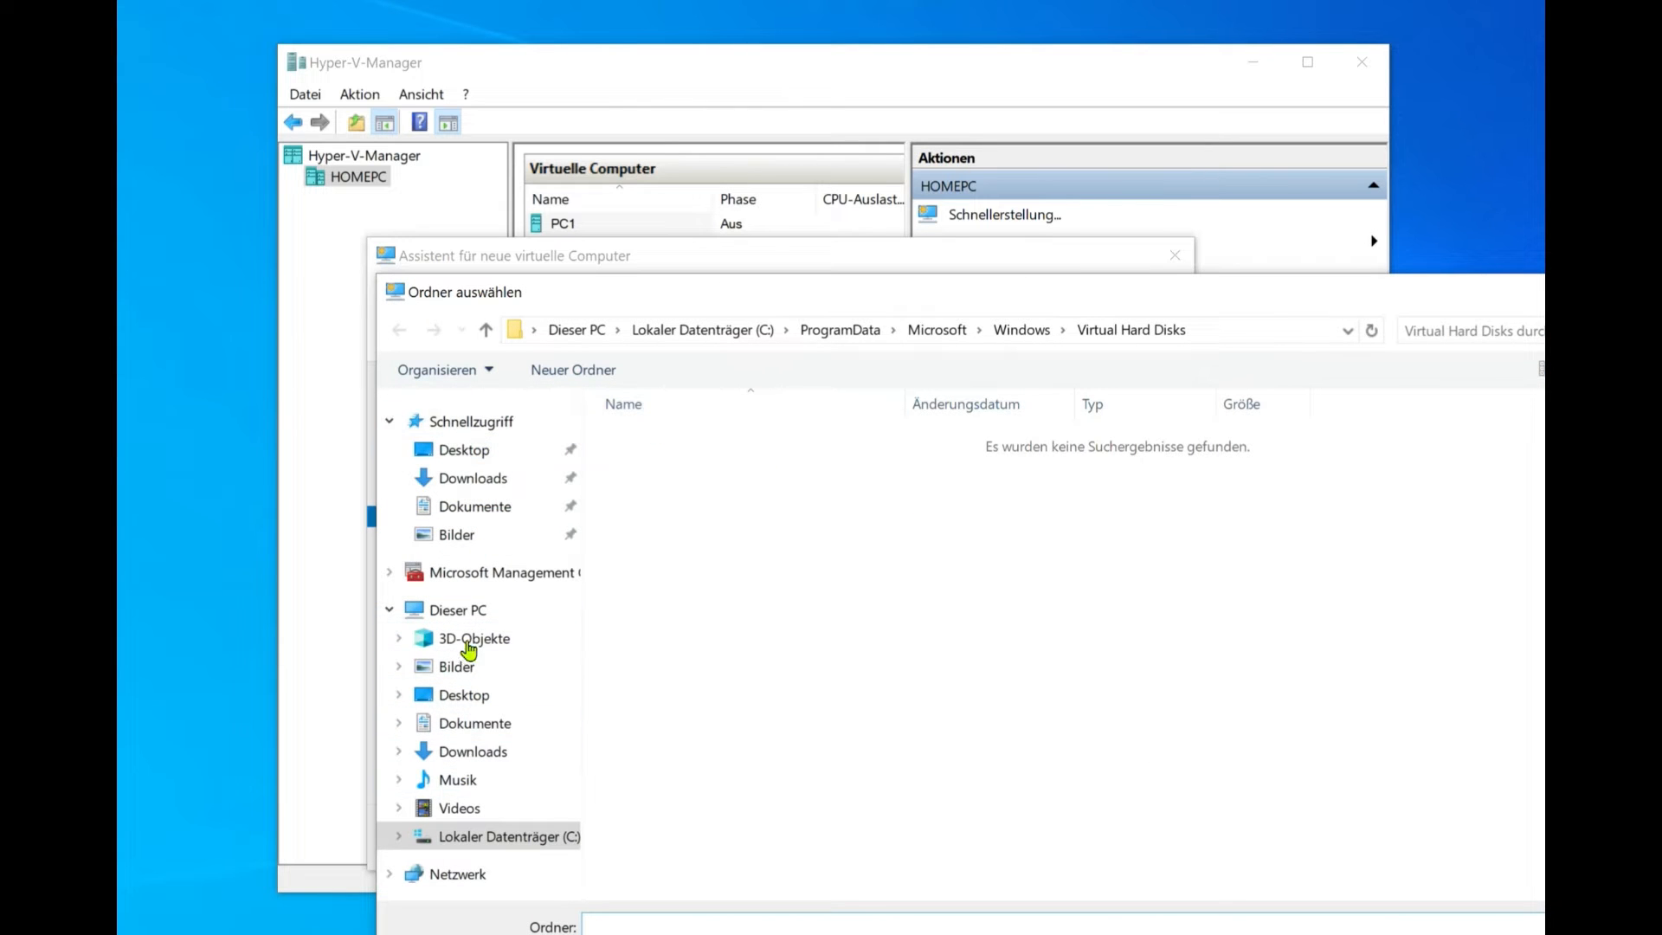
{"action": "left_click", "coordinate": [471, 610]}
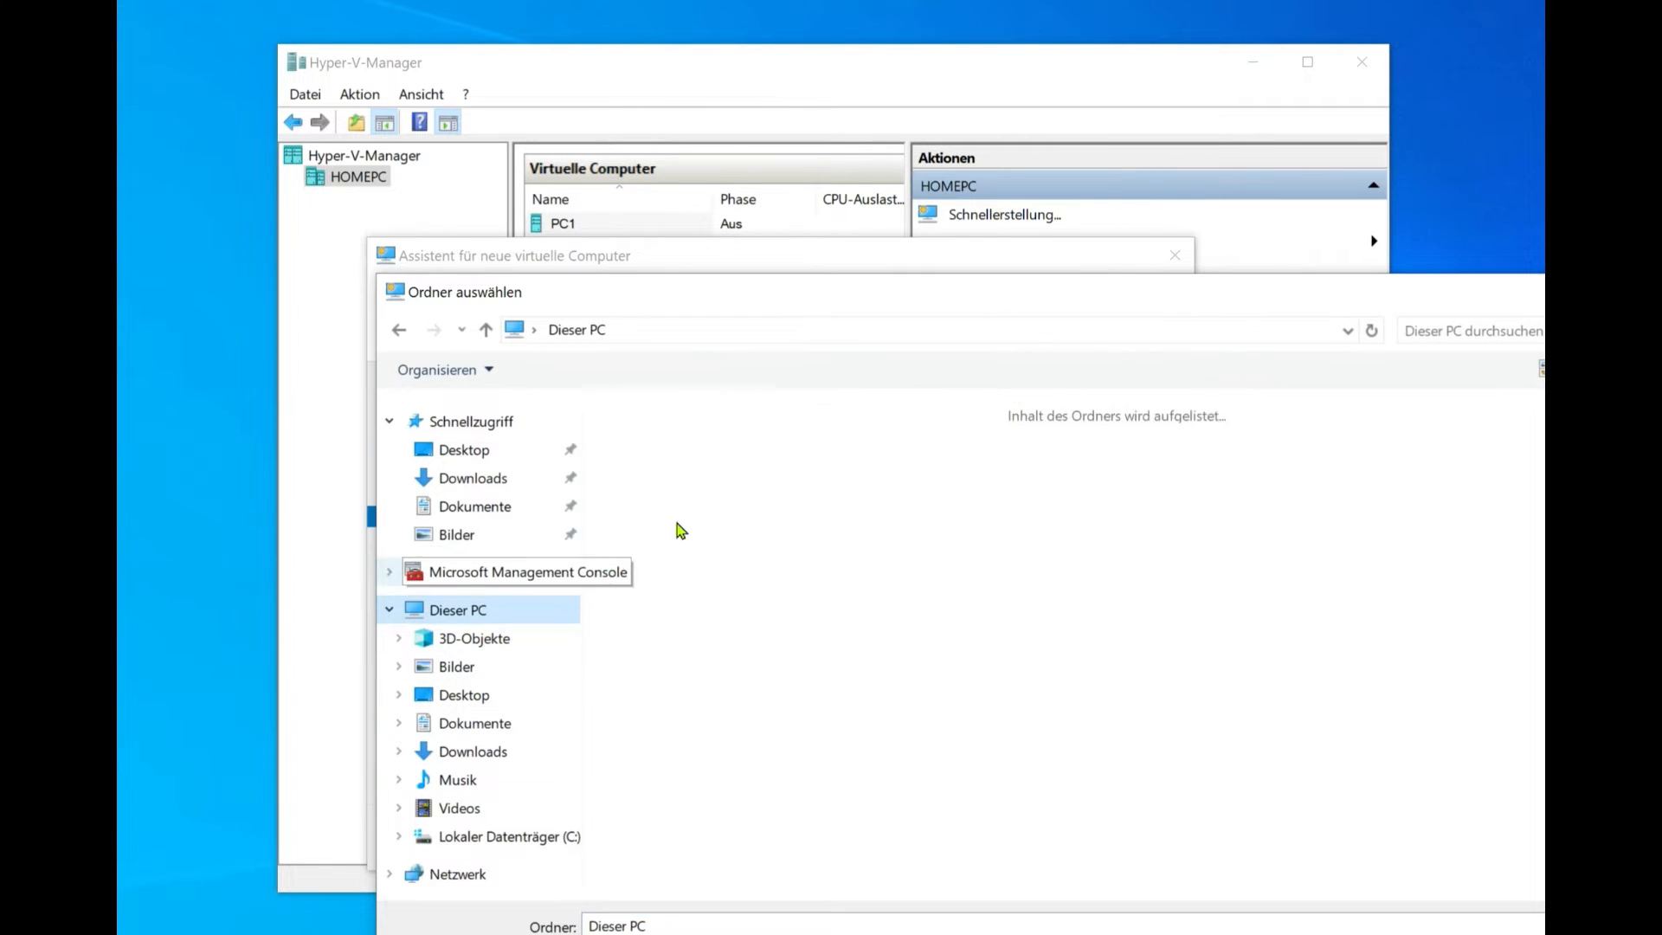
{"action": "double_click", "coordinate": [621, 679]}
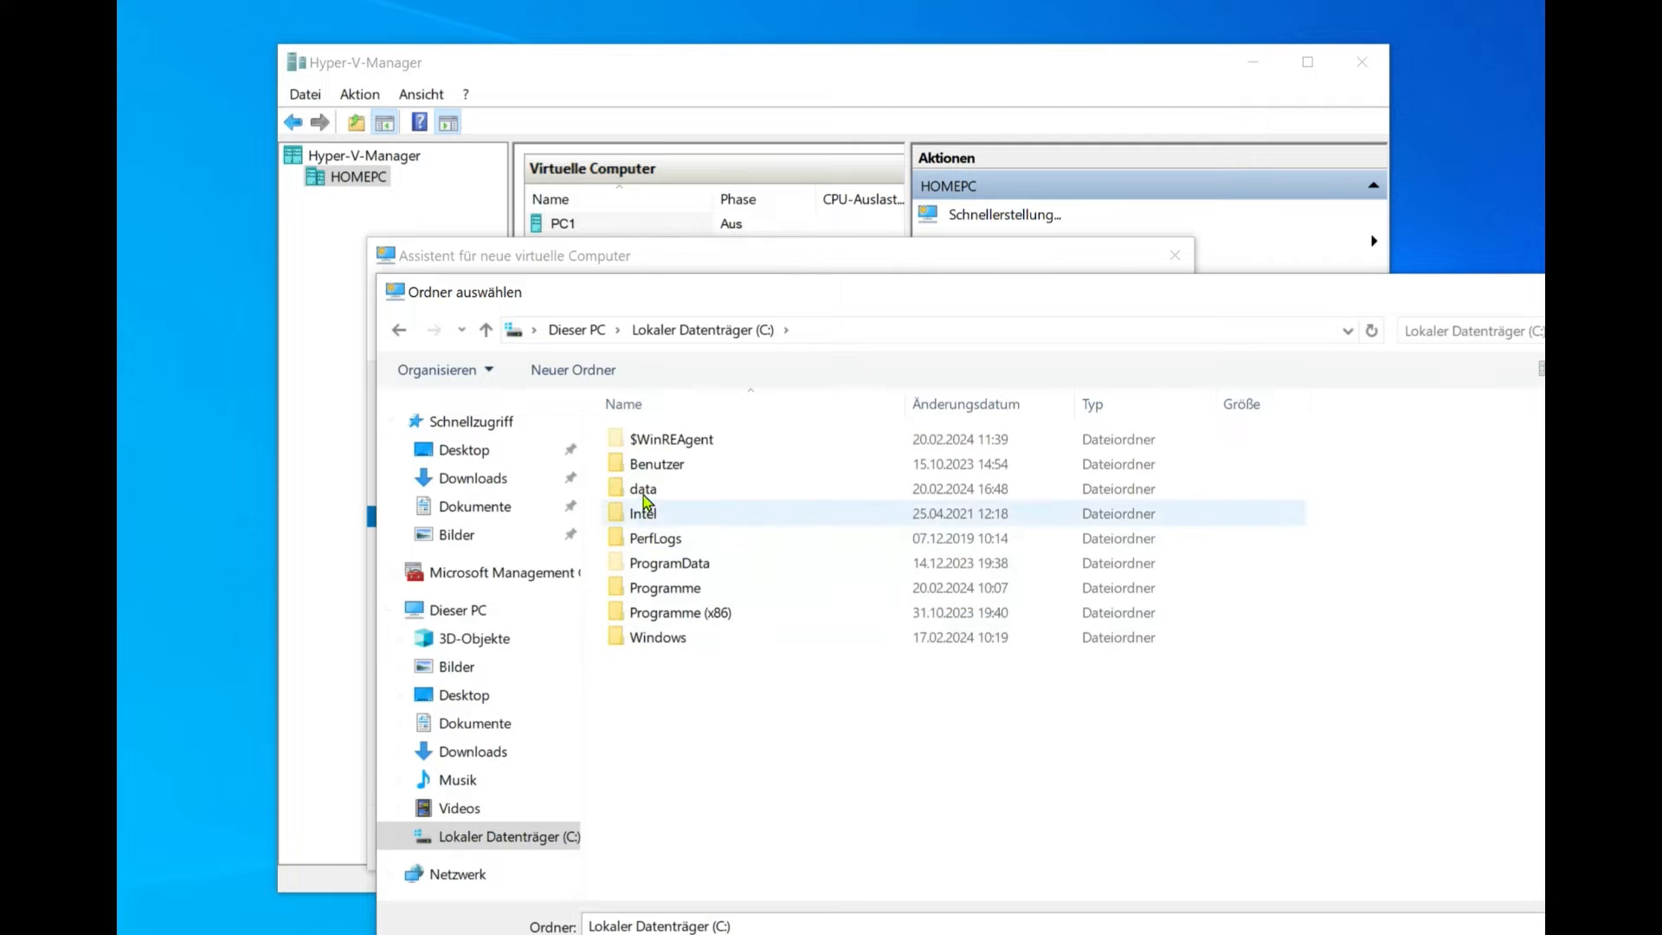
{"action": "double_click", "coordinate": [642, 490]}
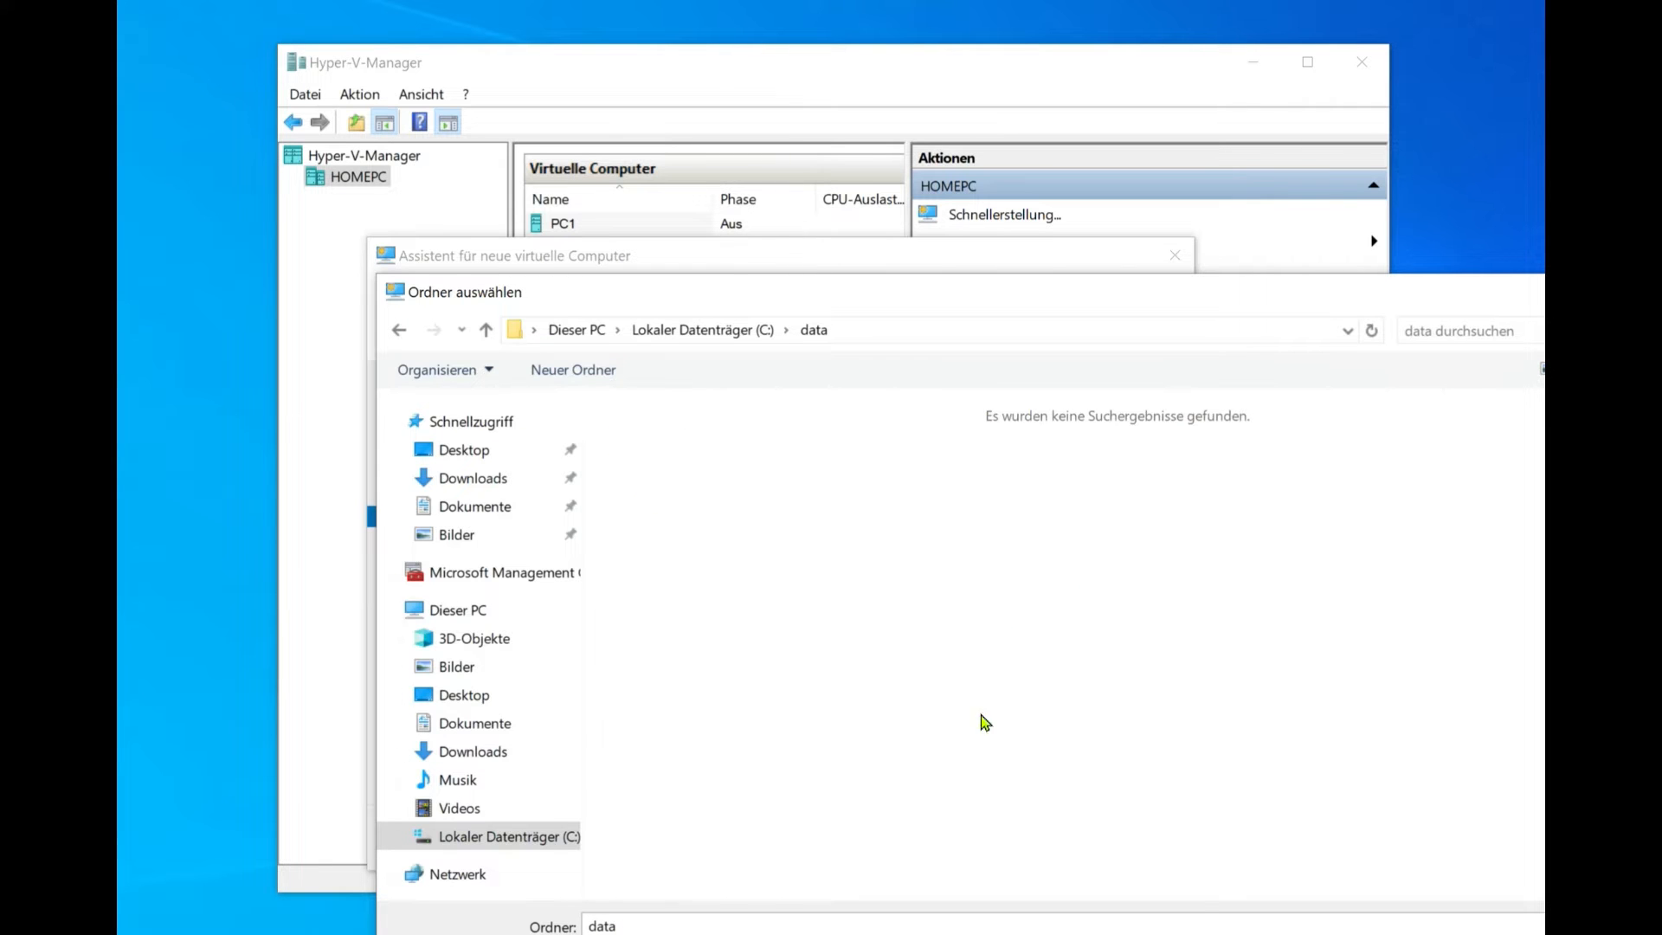
{"action": "key", "text": "Return"}
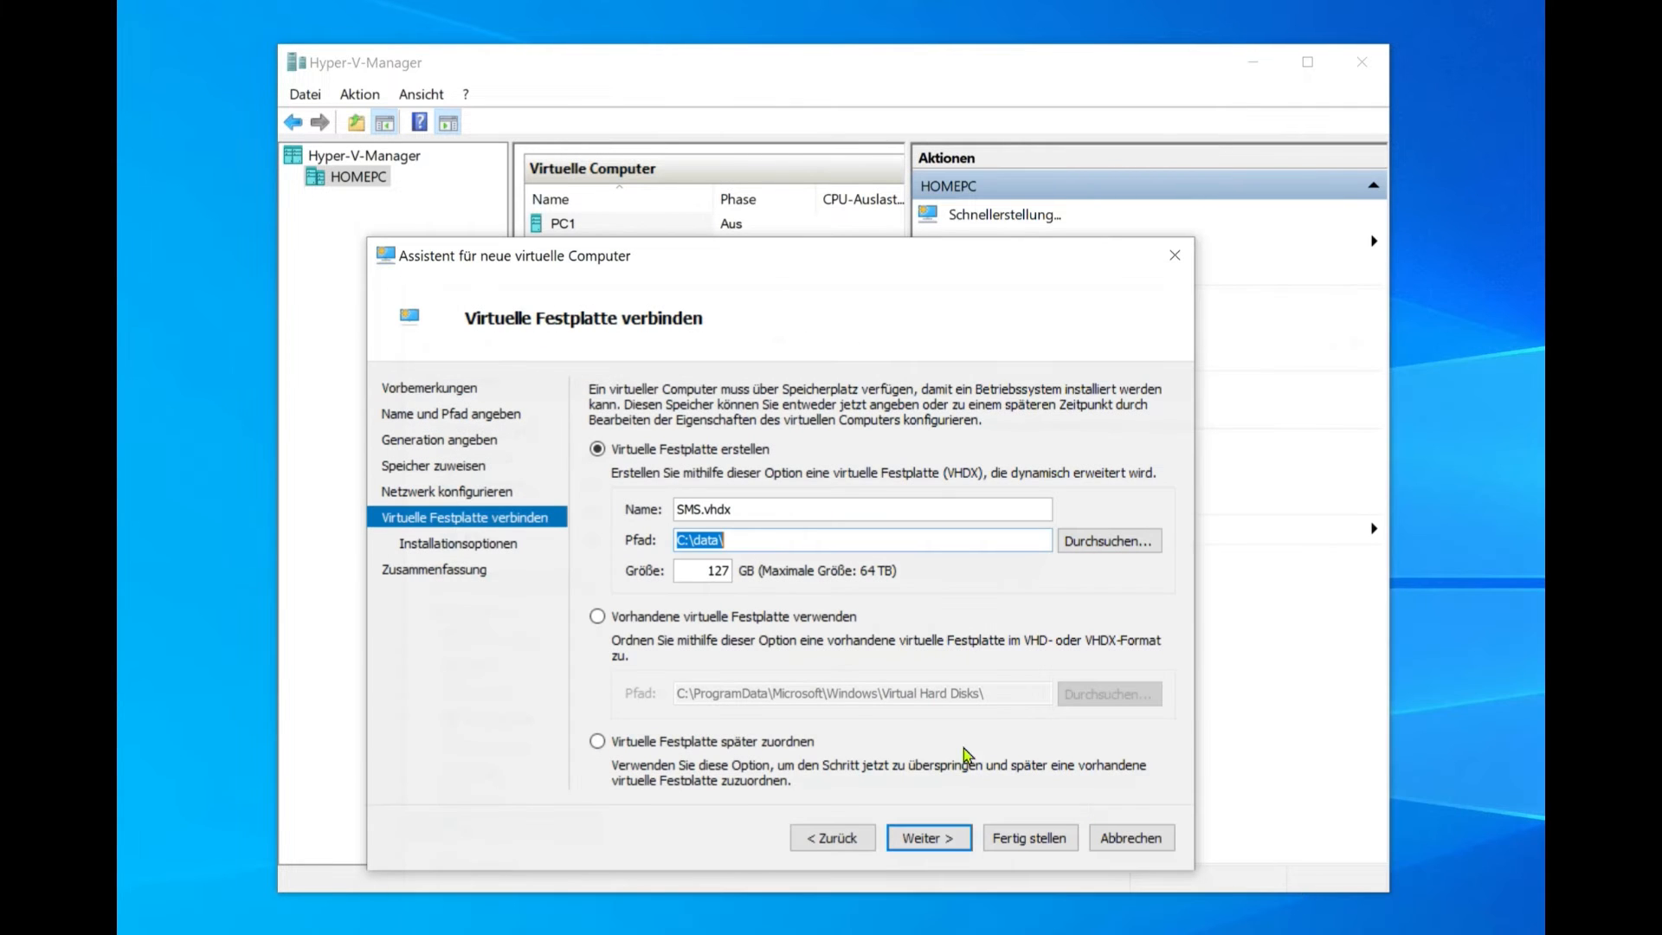
Step: Change the virtual disk size from 127 to 50 GB
{"action": "left_click", "coordinate": [691, 572]}
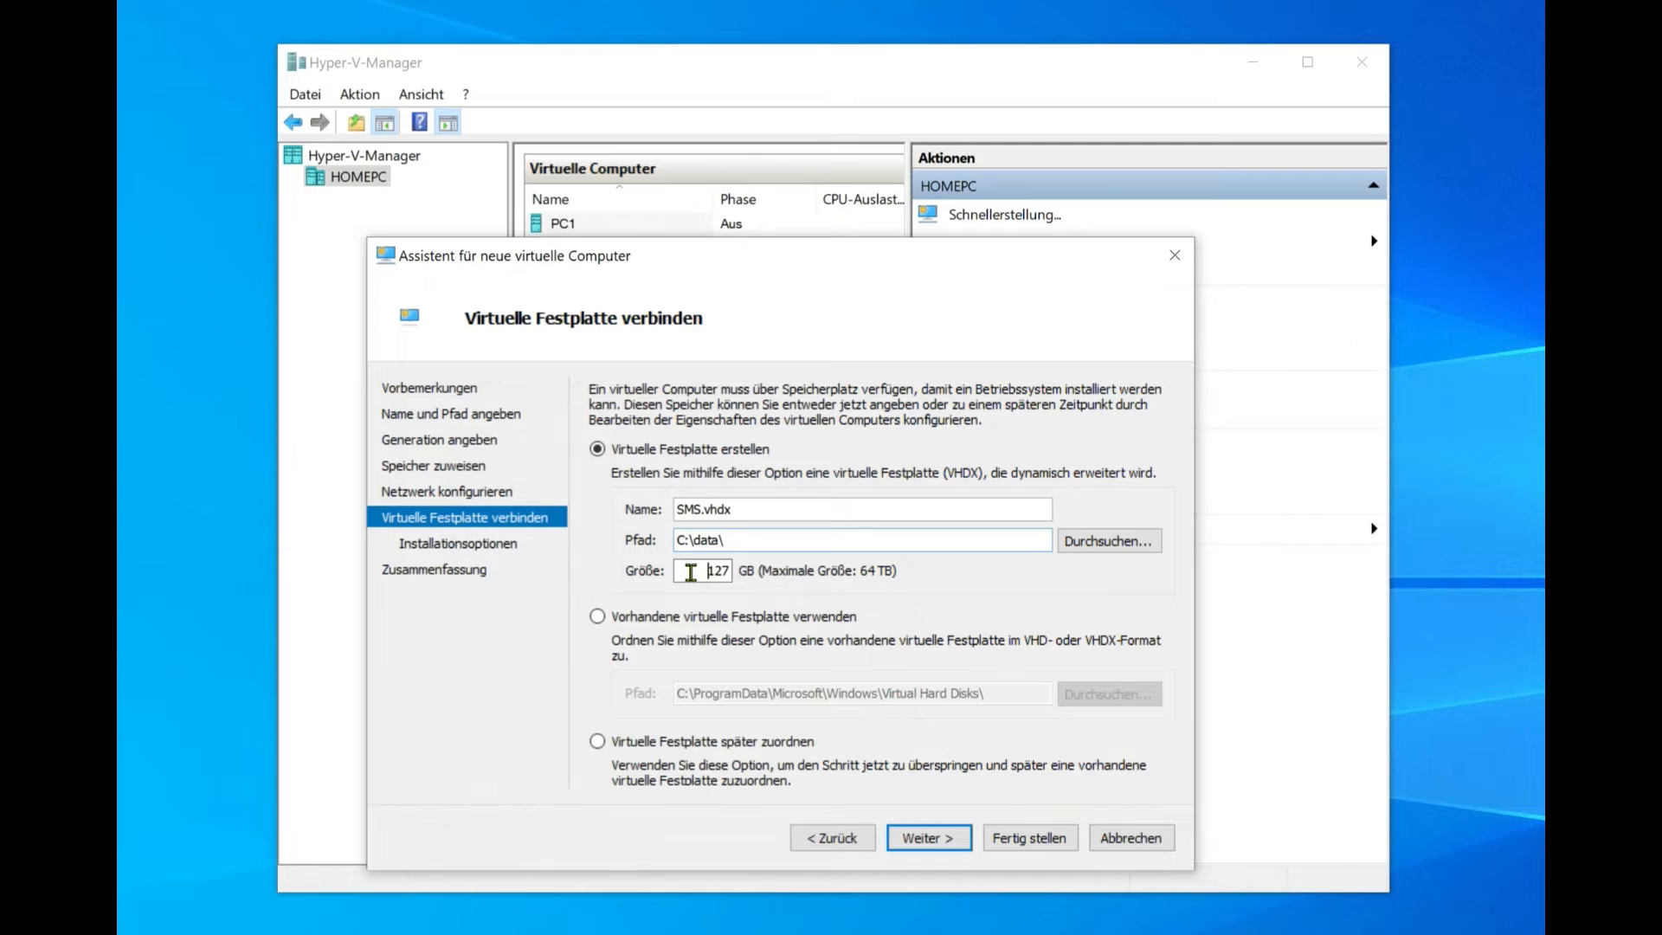
{"action": "key", "text": "shift+End"}
{"action": "type", "text": "50"}
Step: Choose CD/DVD installation from an ISO image file and browse for the image
{"action": "left_click", "coordinate": [942, 844]}
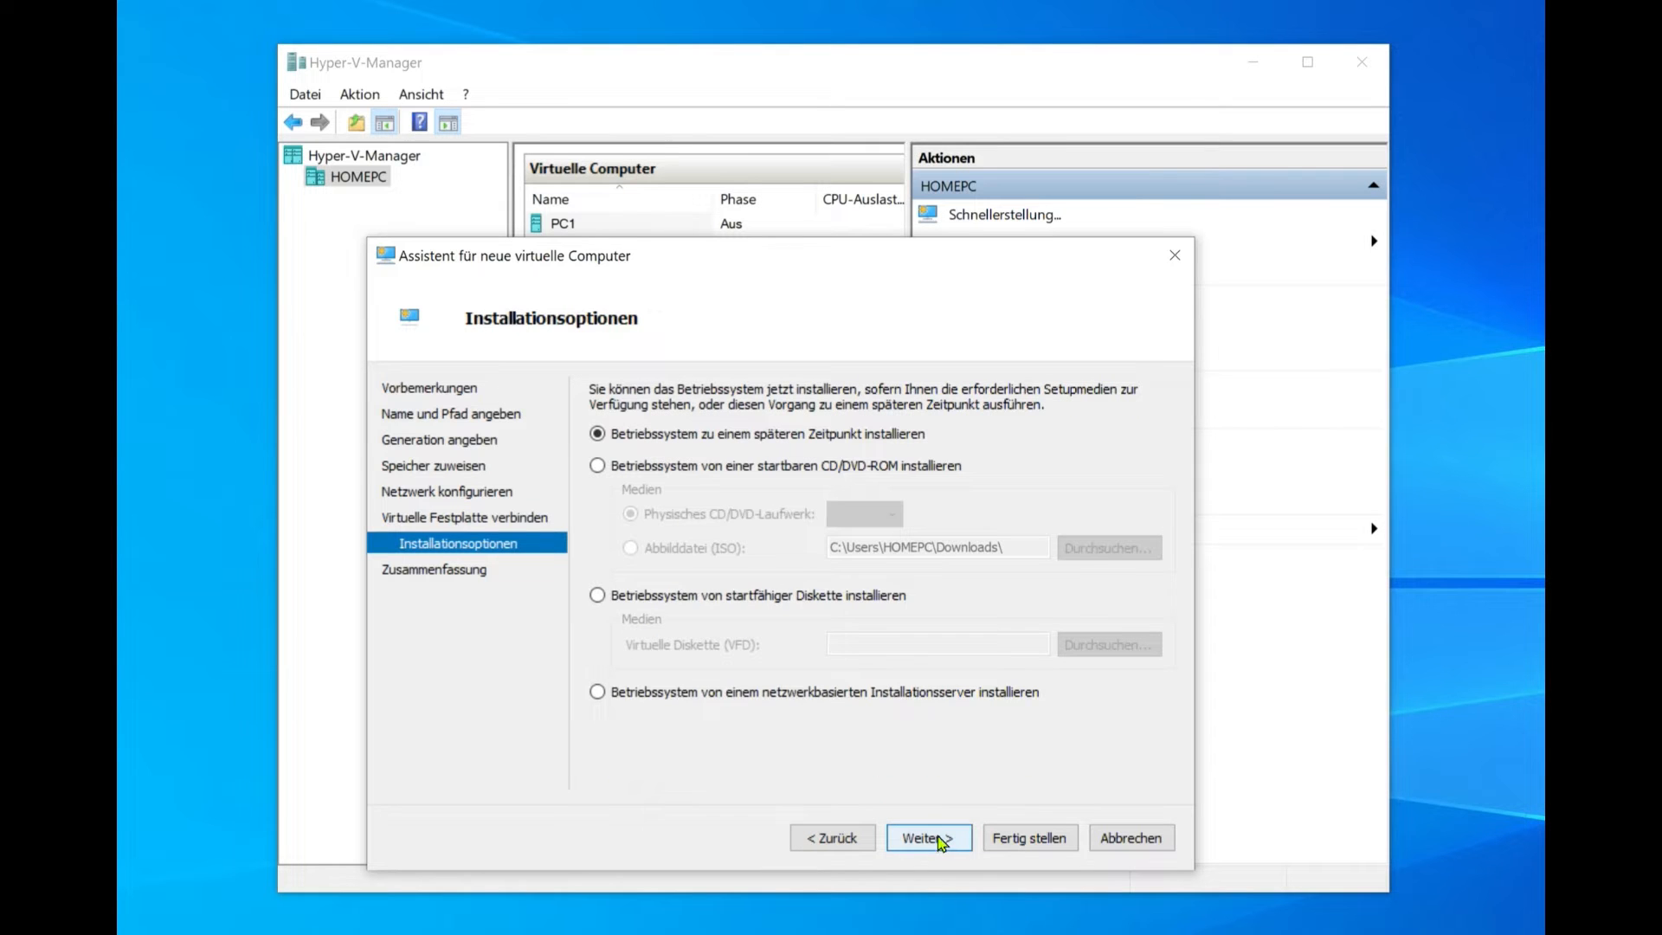
{"action": "left_click", "coordinate": [598, 467]}
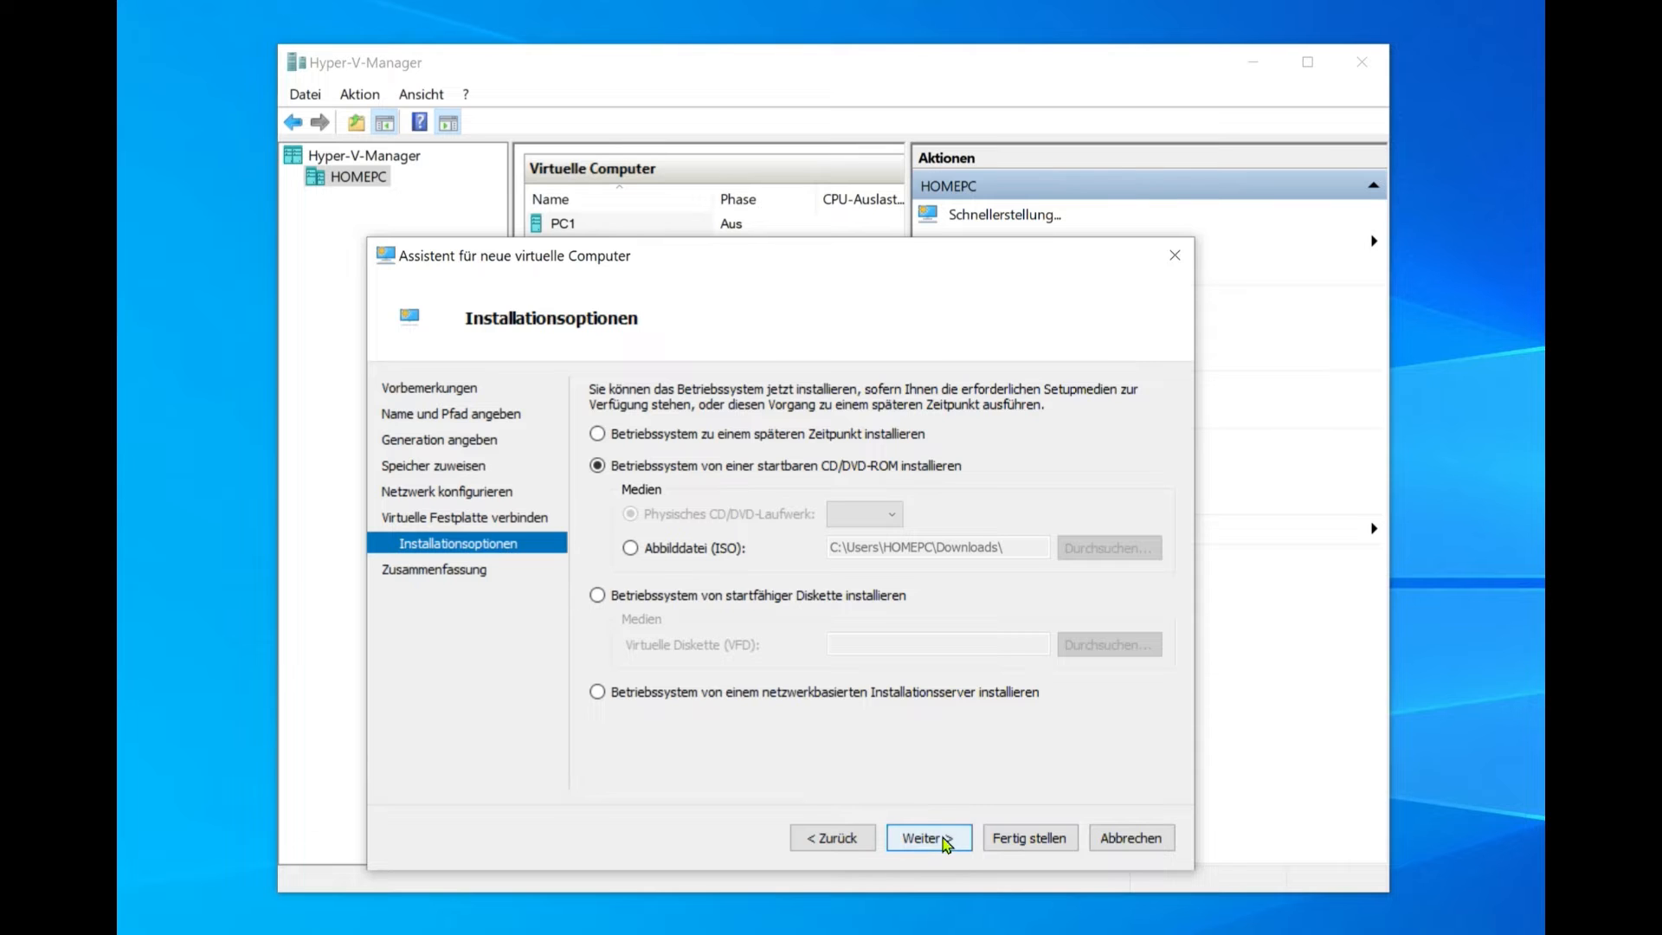
{"action": "left_click", "coordinate": [630, 548]}
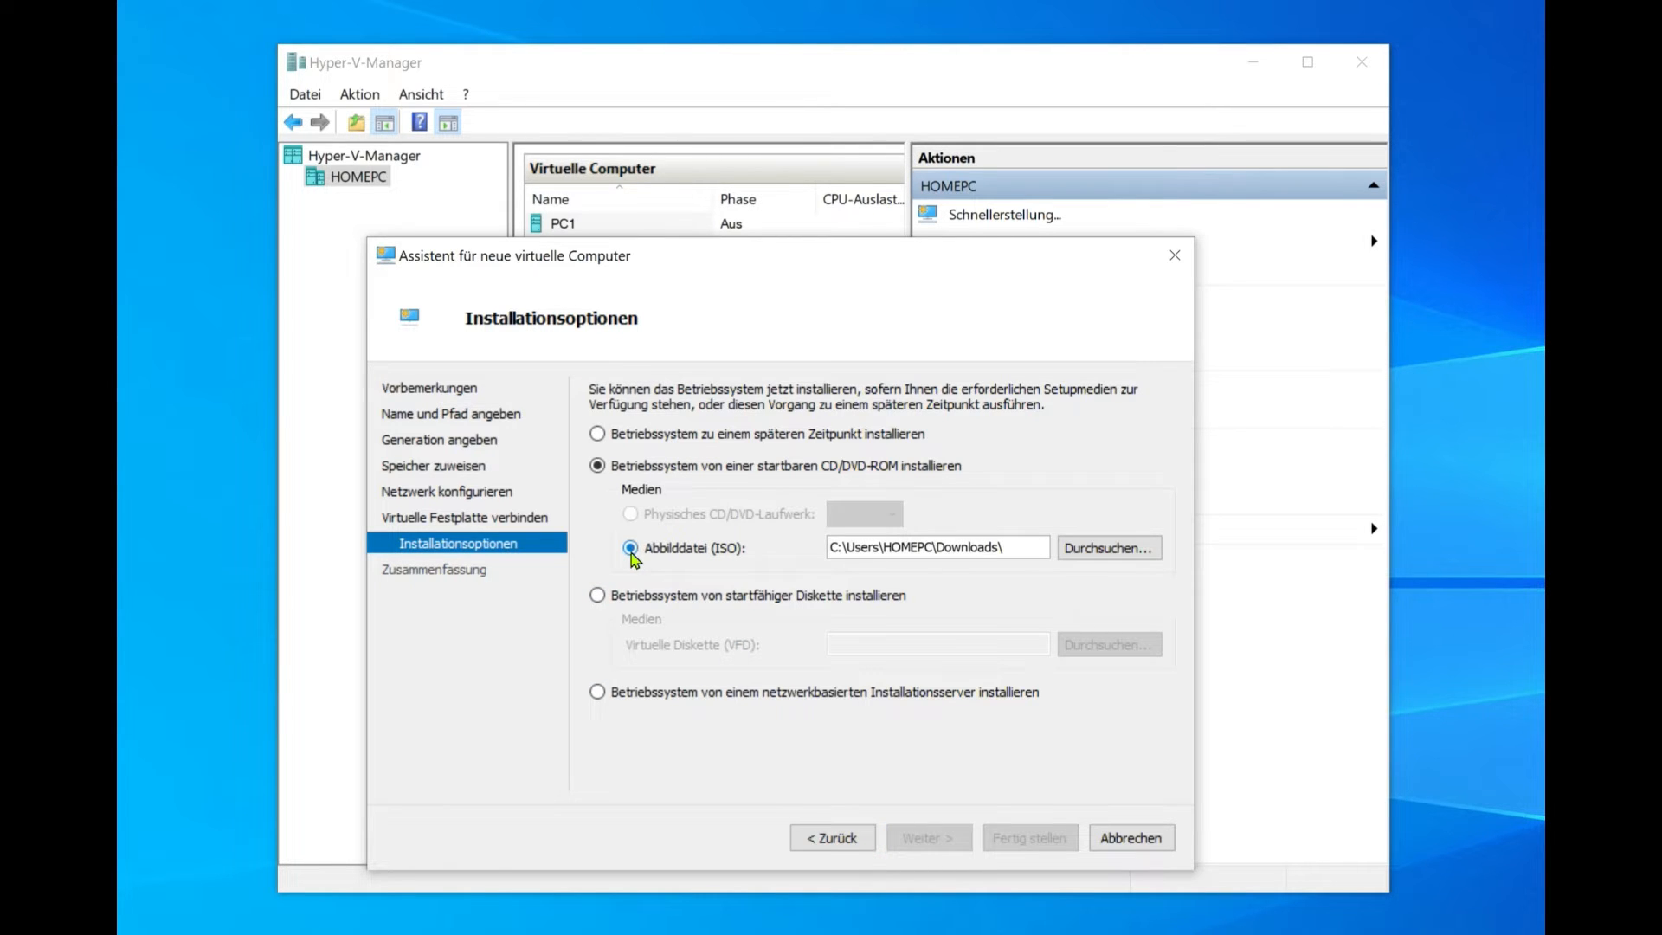
{"action": "left_click", "coordinate": [1088, 553]}
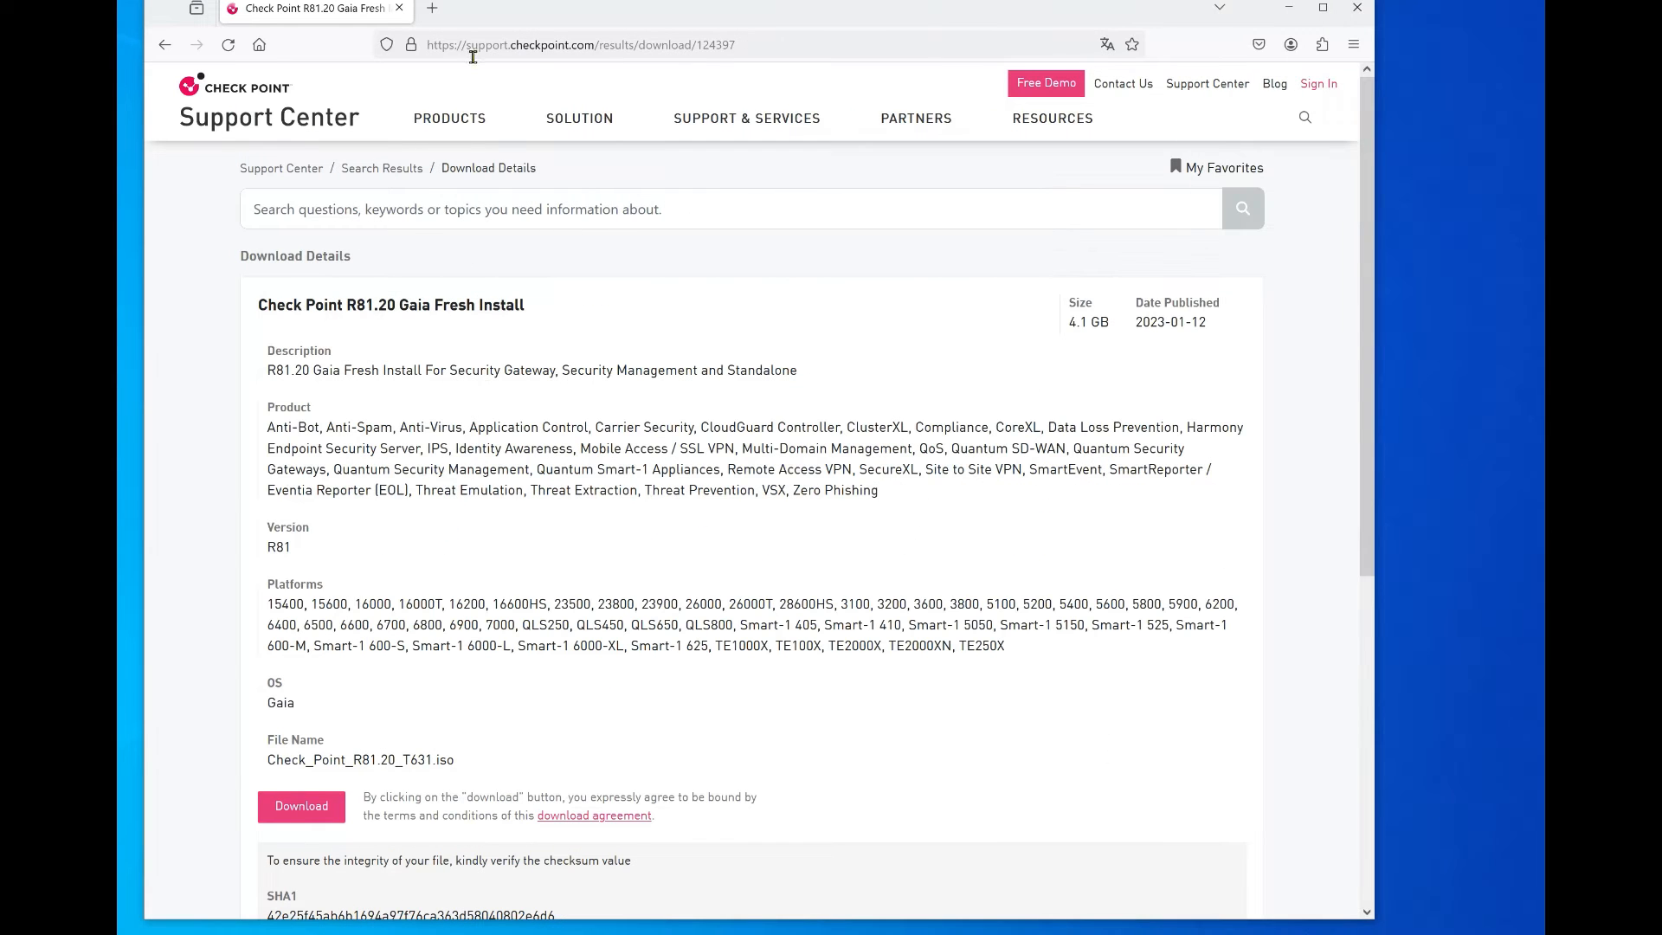
{"action": "left_click_drag", "start_coordinate": [749, 41], "coordinate": [372, 71]}
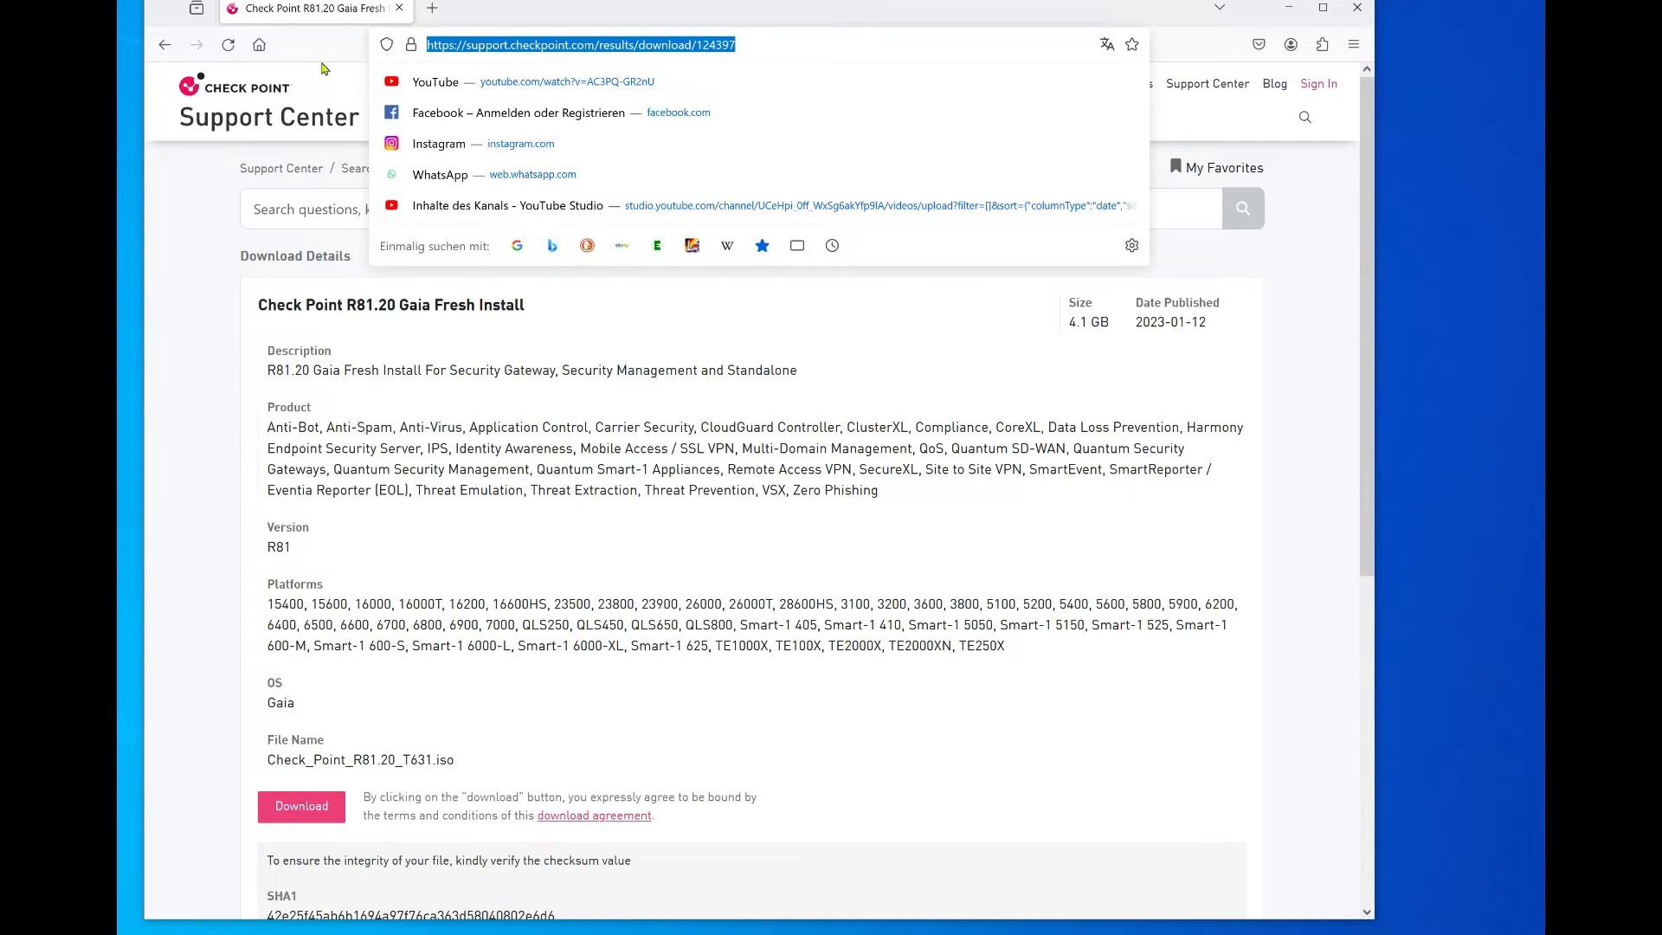
{"action": "key", "text": "Escape"}
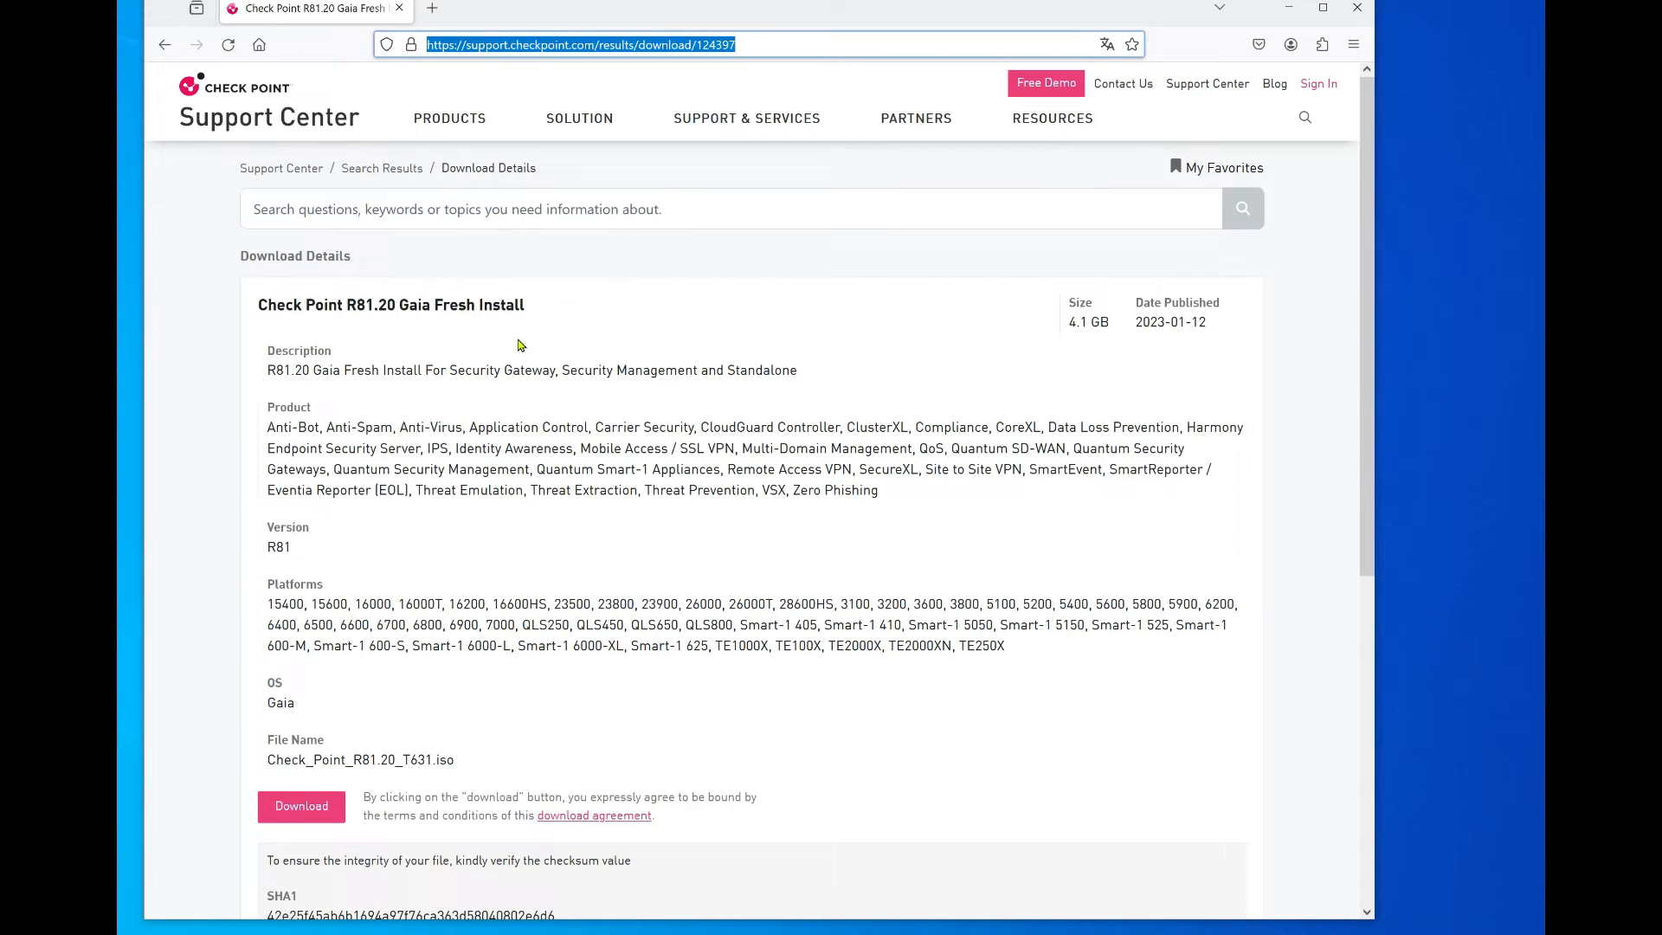
{"action": "left_click", "coordinate": [254, 306]}
{"action": "left_click_drag", "start_coordinate": [254, 305], "coordinate": [548, 334]}
{"action": "left_click", "coordinate": [547, 337]}
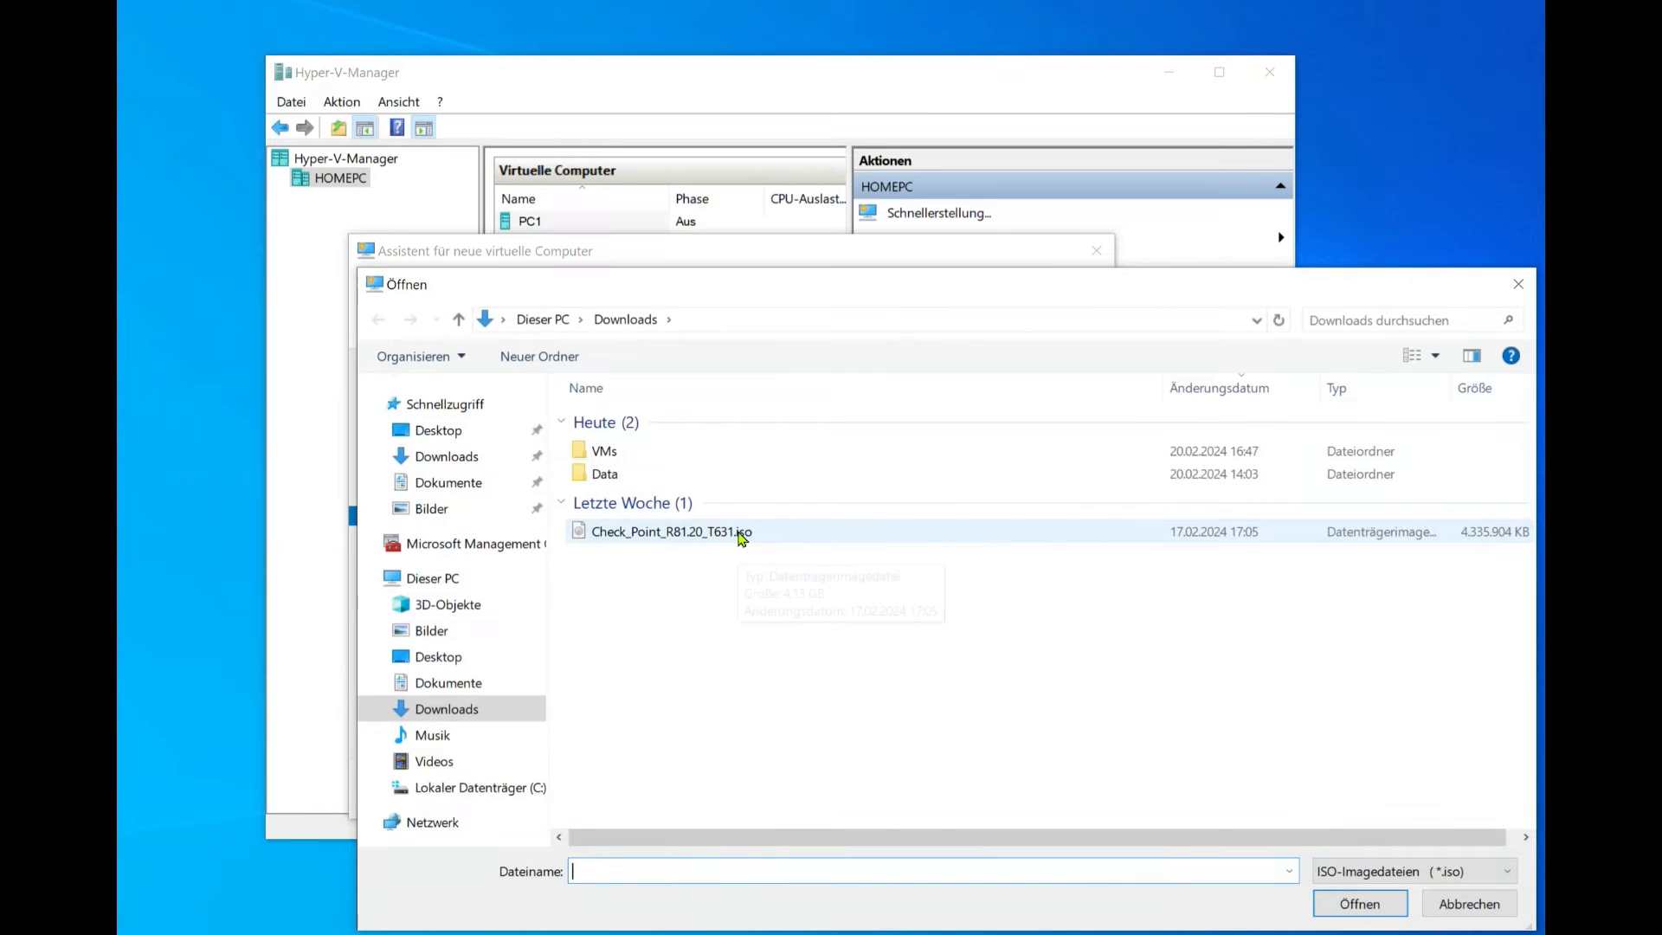
Step: Pick Check_Point_R81.20_T631.iso as install media and complete the wizard to create SMS
{"action": "left_click", "coordinate": [692, 536]}
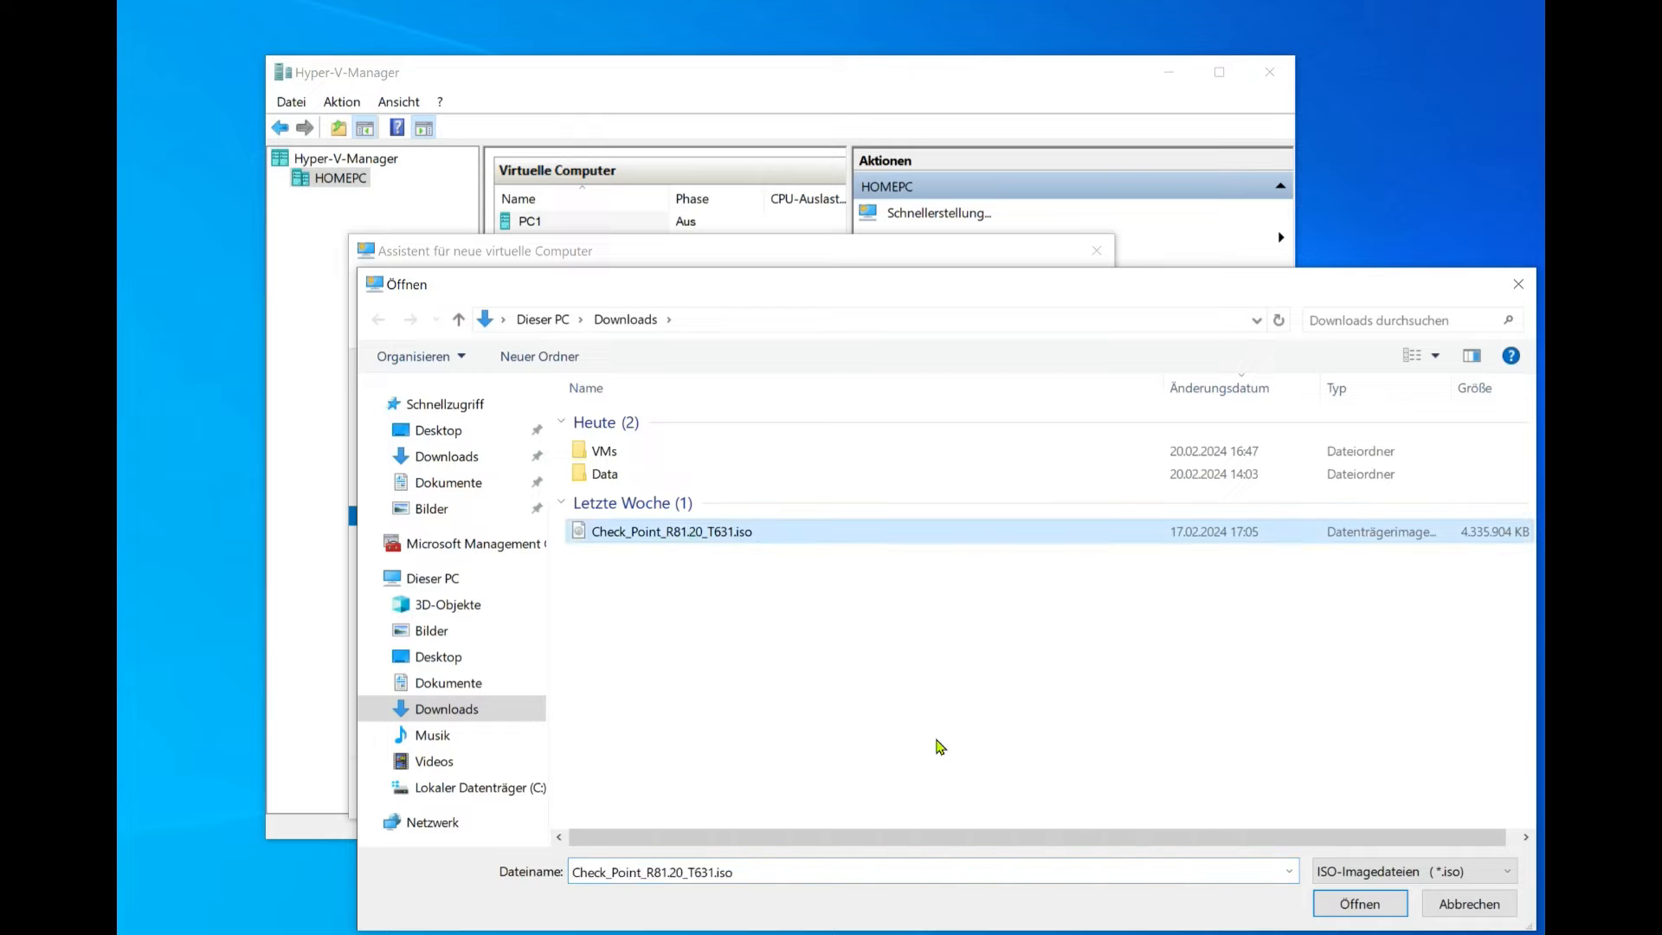
{"action": "left_click", "coordinate": [1364, 910]}
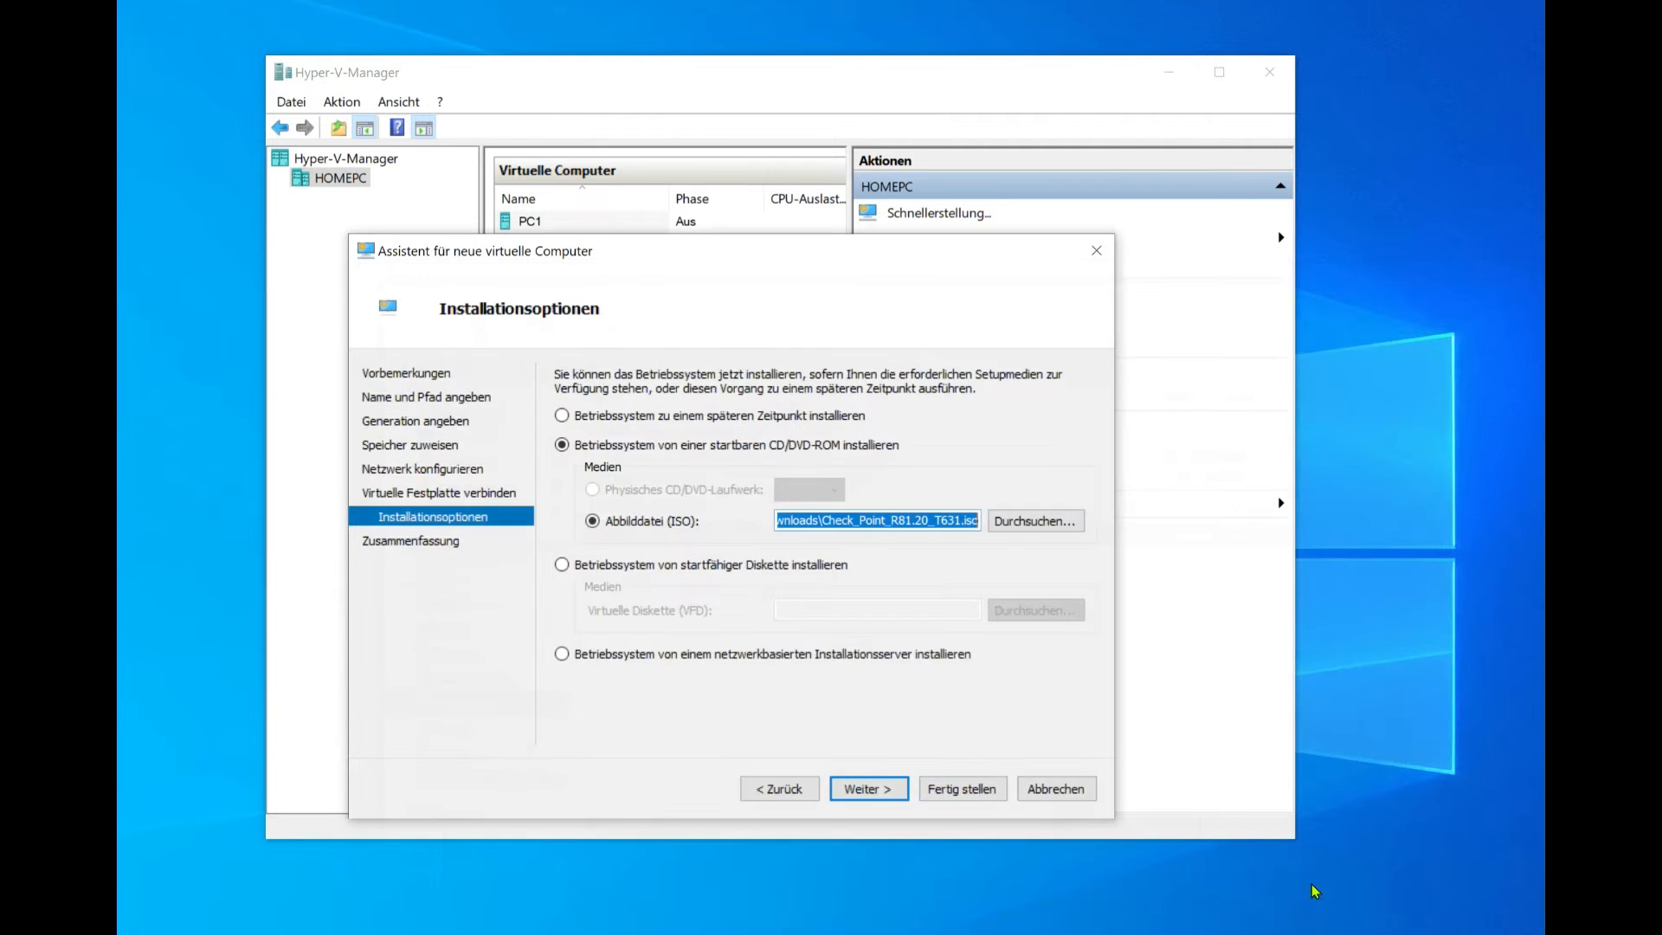
{"action": "left_click", "coordinate": [872, 792]}
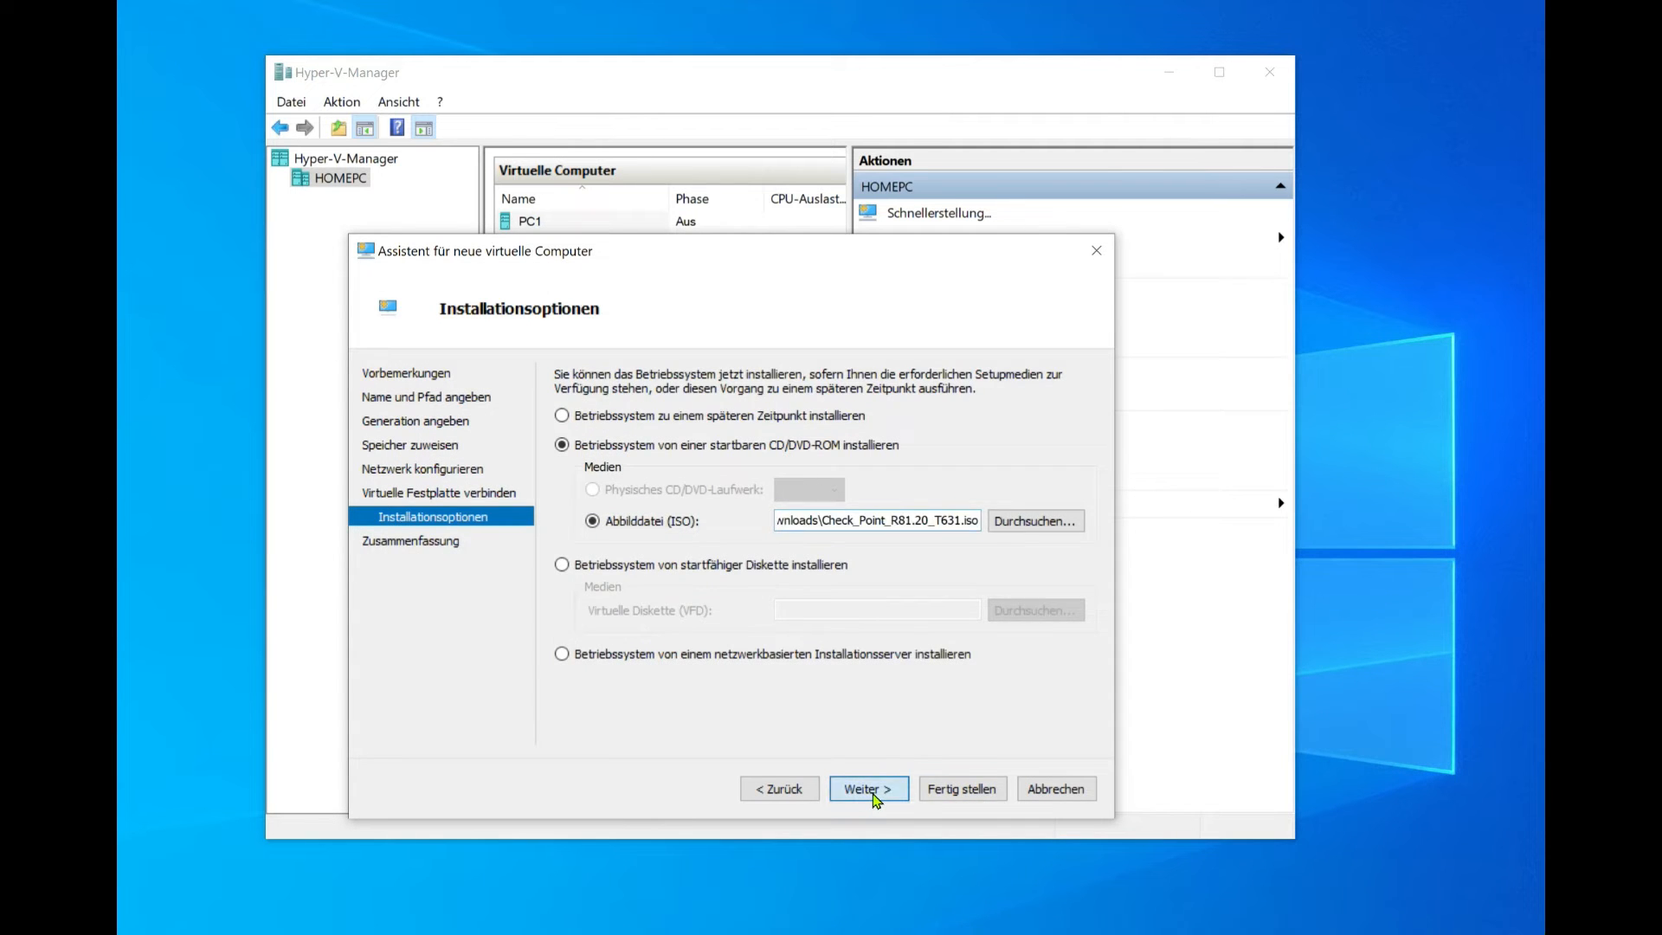
{"action": "left_click", "coordinate": [952, 792]}
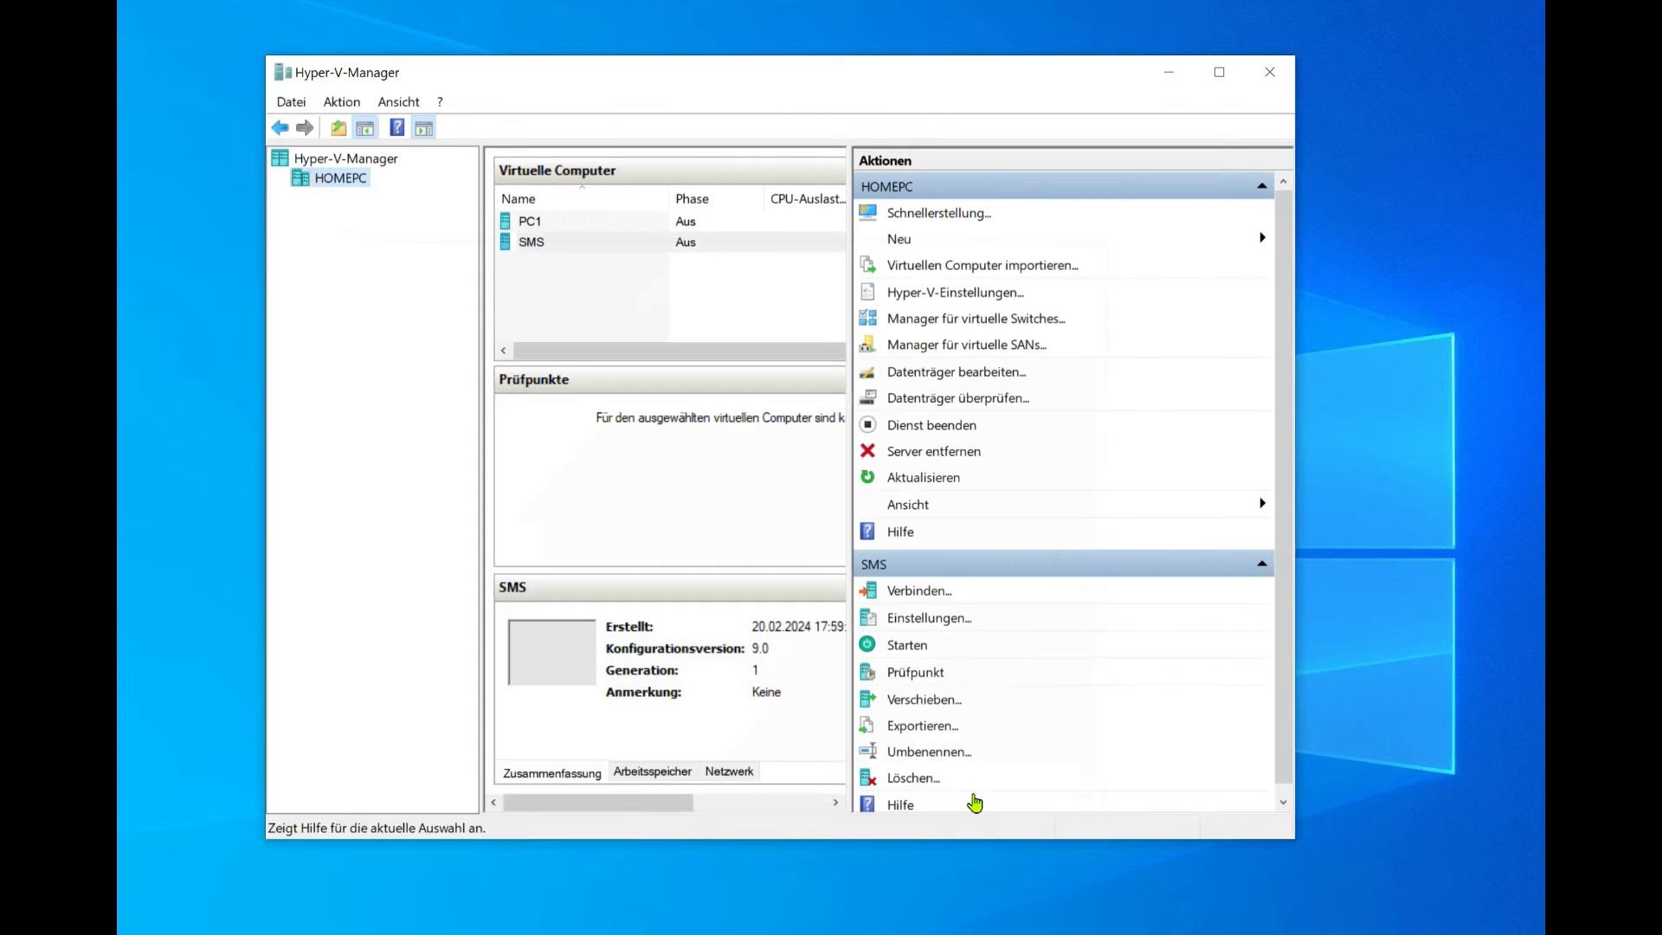
Step: Open a console connection to SMS and start the virtual machine
{"action": "right_click", "coordinate": [577, 242]}
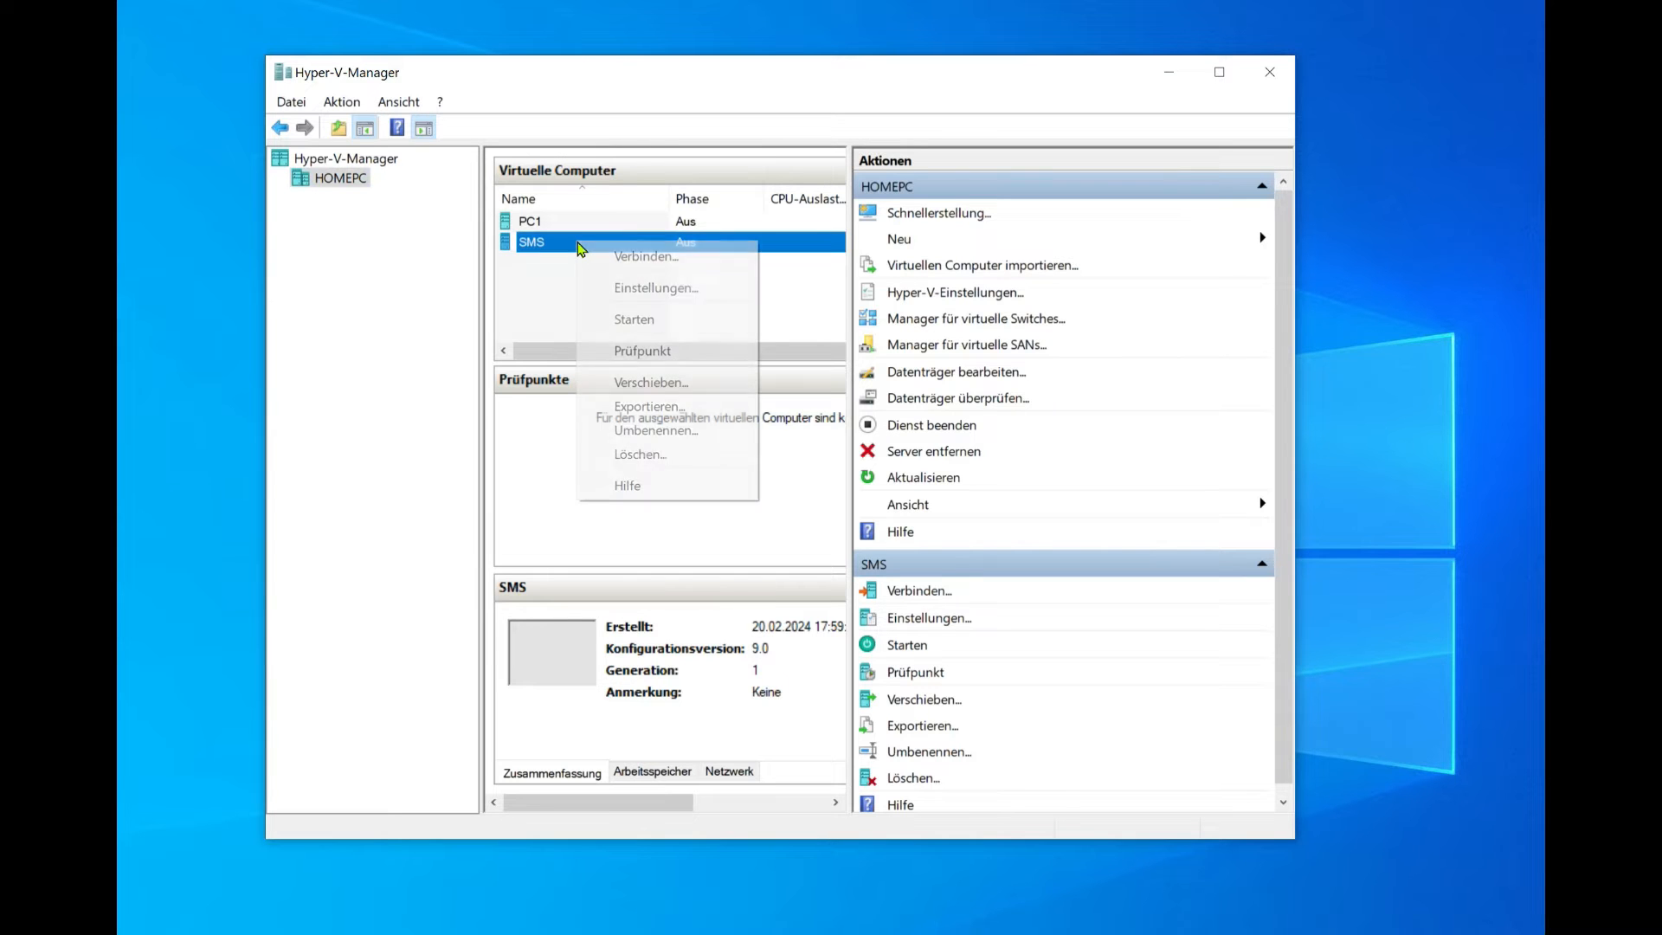
{"action": "left_click", "coordinate": [640, 258]}
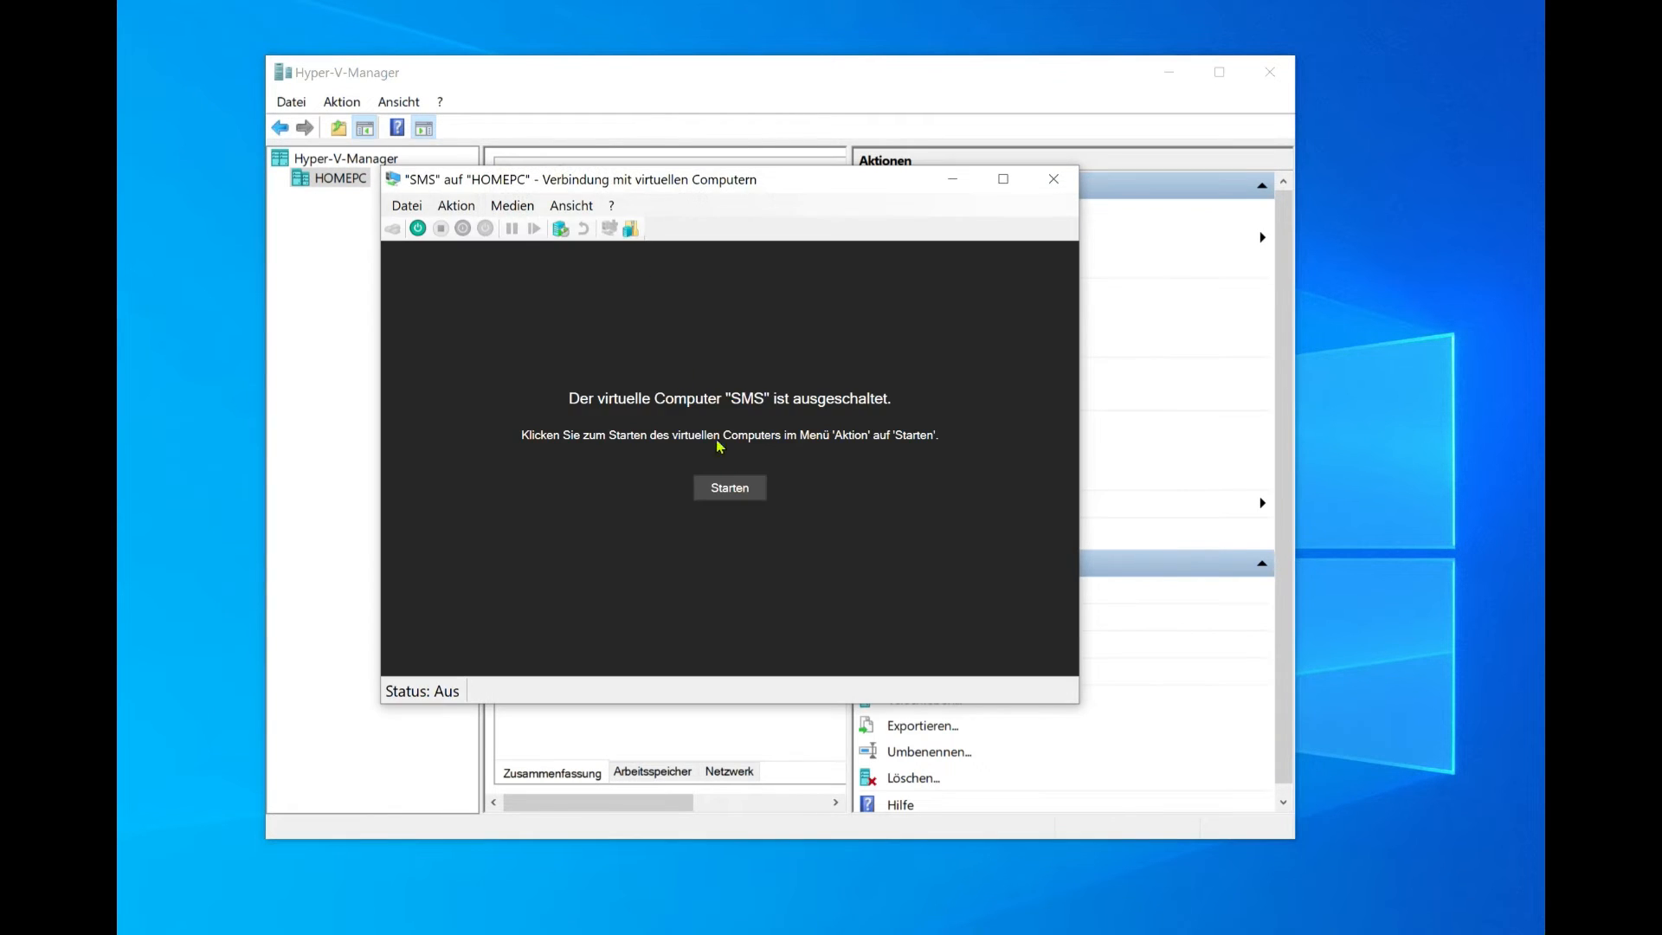
{"action": "left_click", "coordinate": [743, 490]}
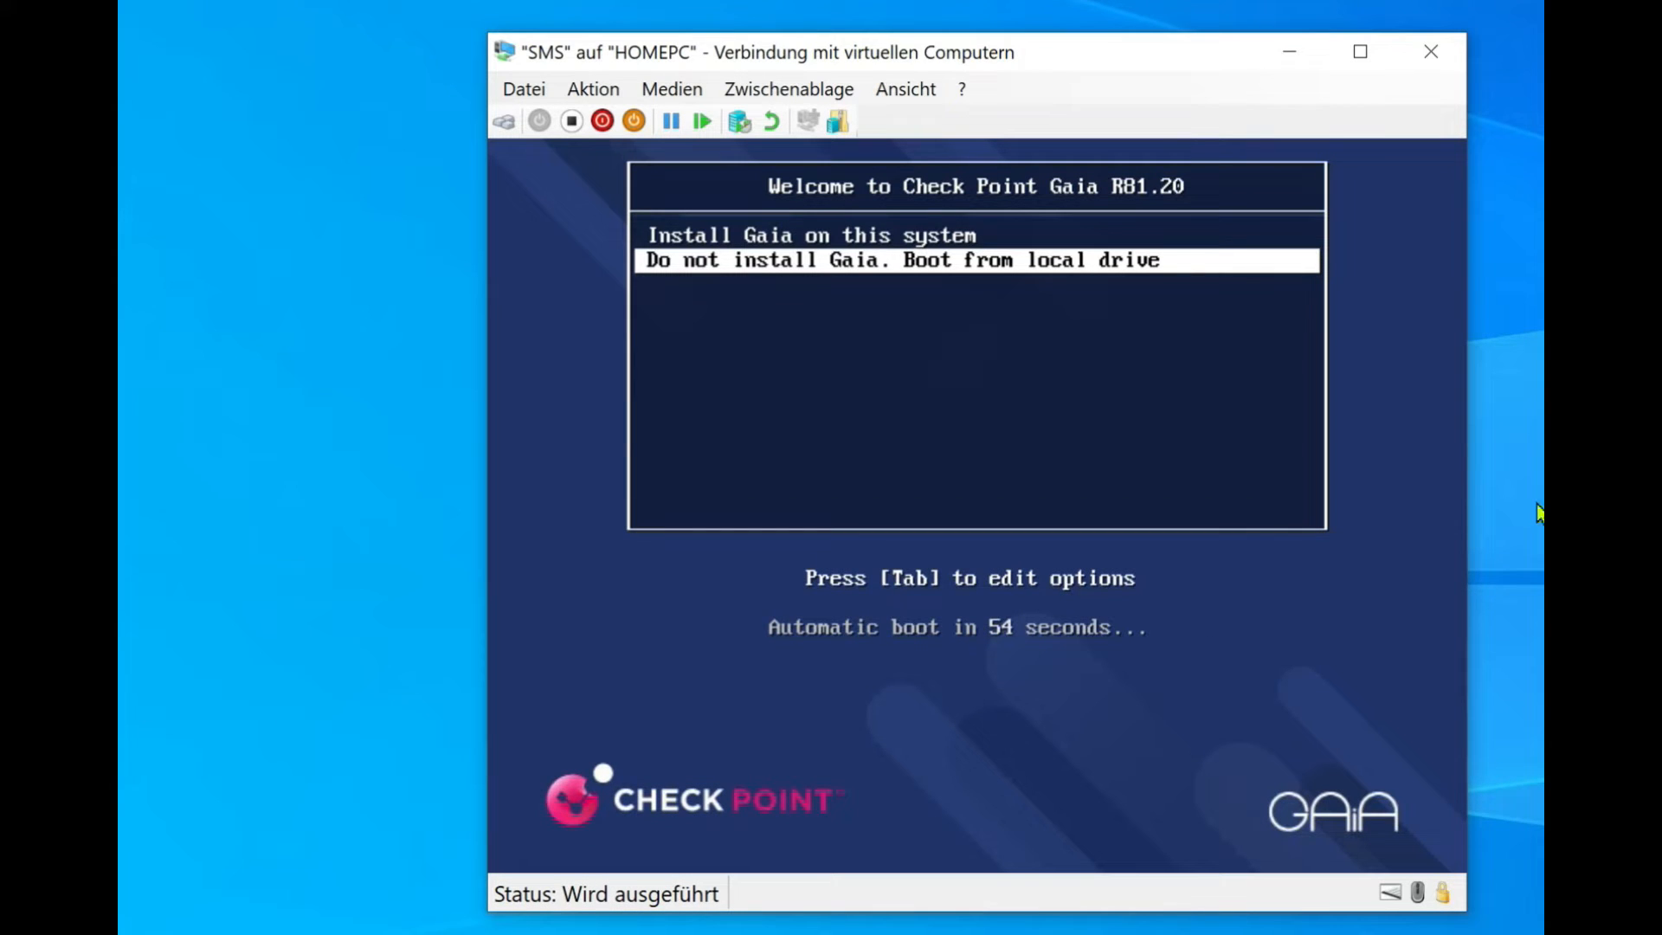
Step: Select 'Install Gaia on this system' from the boot menu to launch the installer
{"action": "key", "text": "Up"}
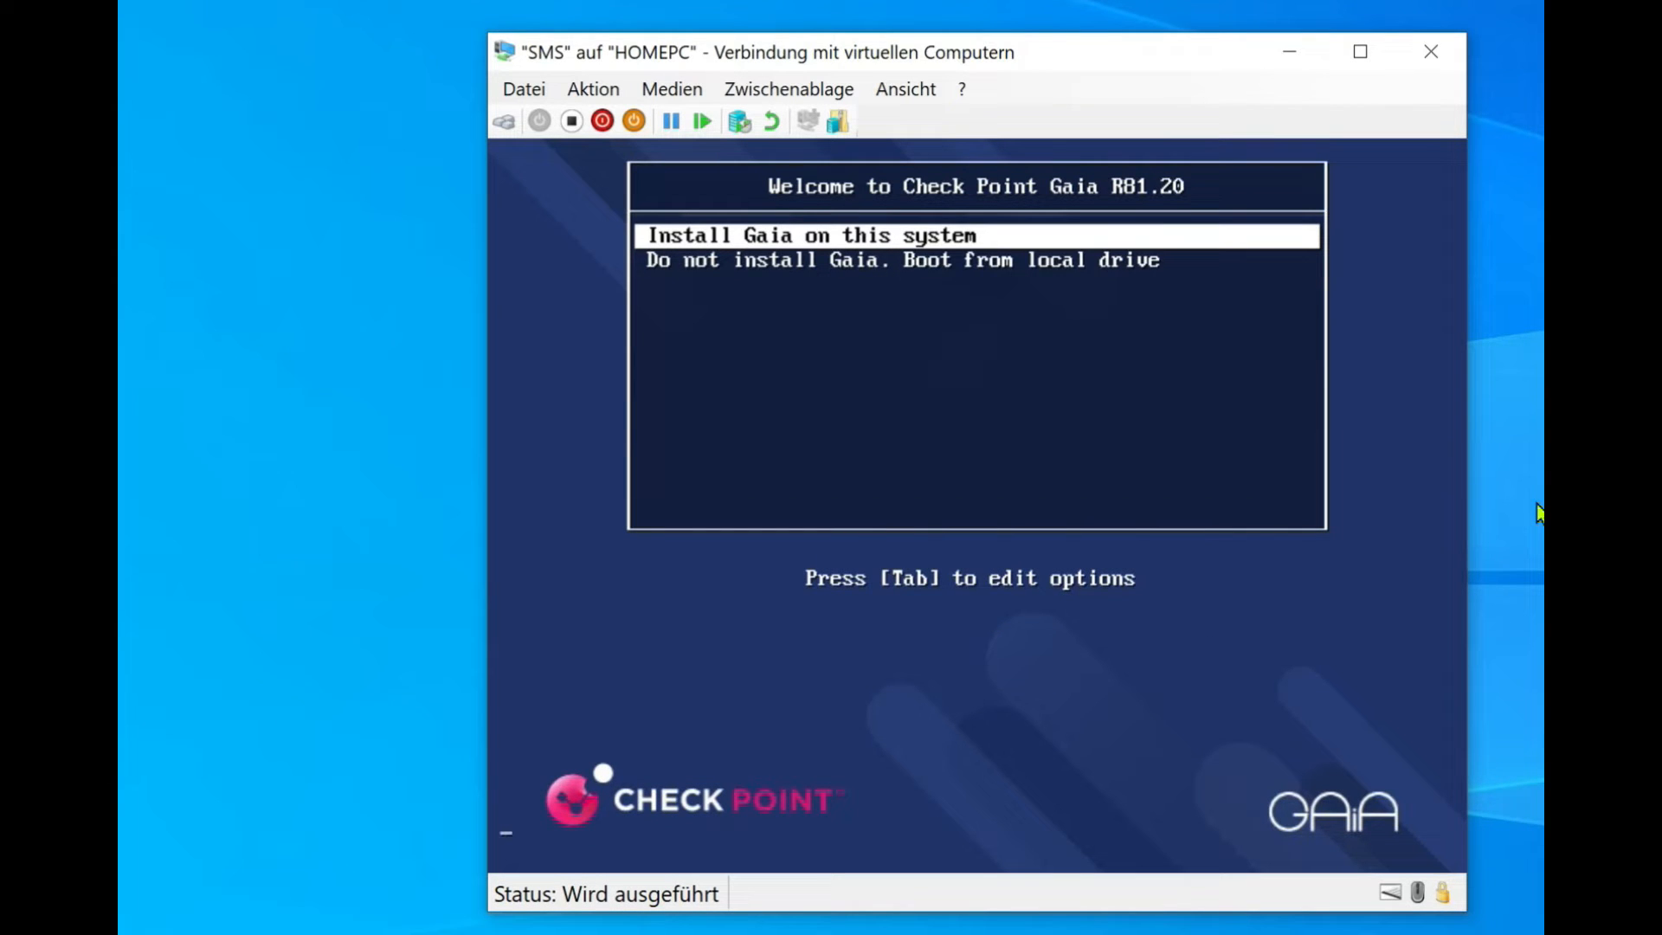
{"action": "key", "text": "Return"}
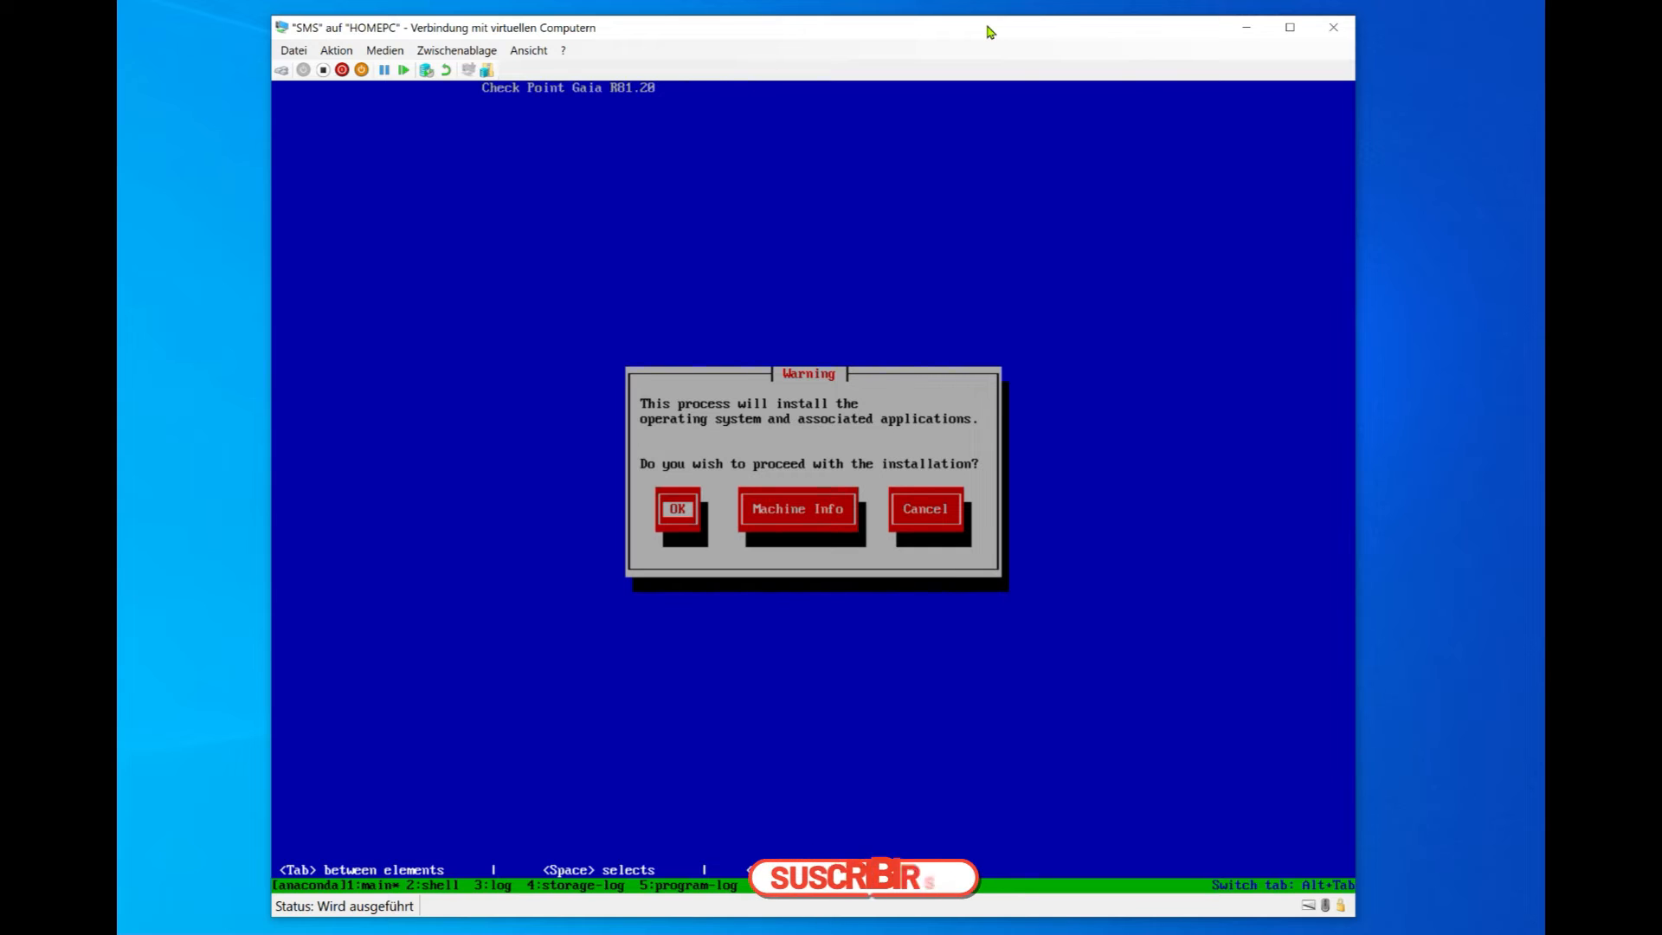
Step: Proceed with a US keyboard and partitions of System-root 10 GB and Logs 13 GB
{"action": "key", "text": "Return"}
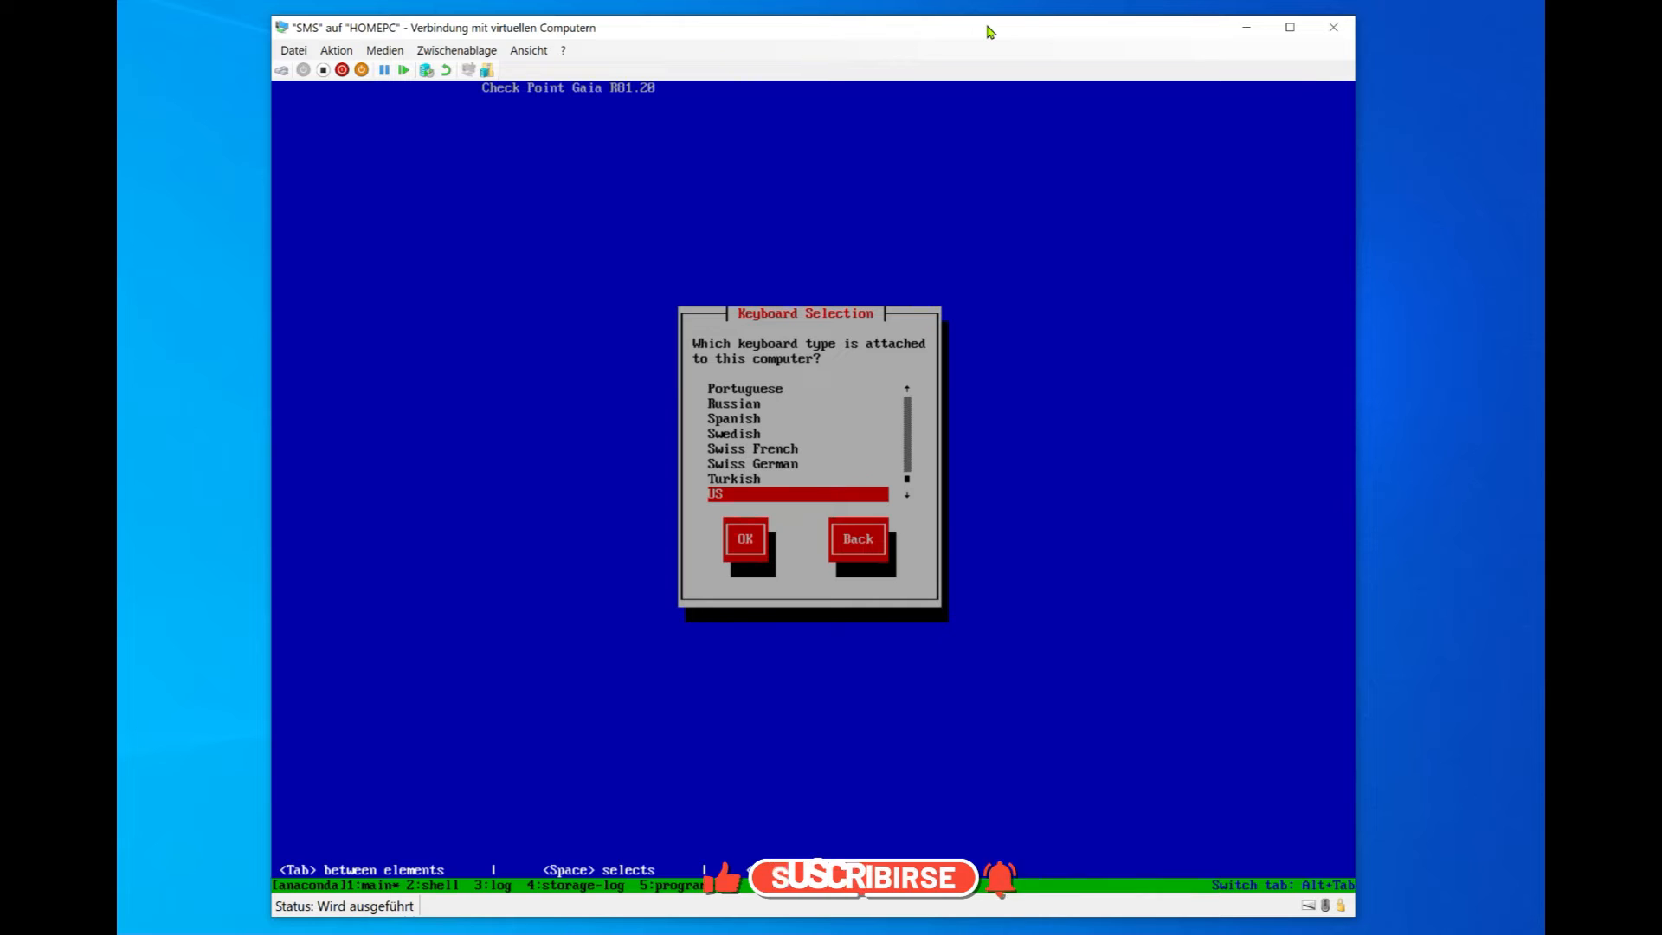
{"action": "key", "text": "Return"}
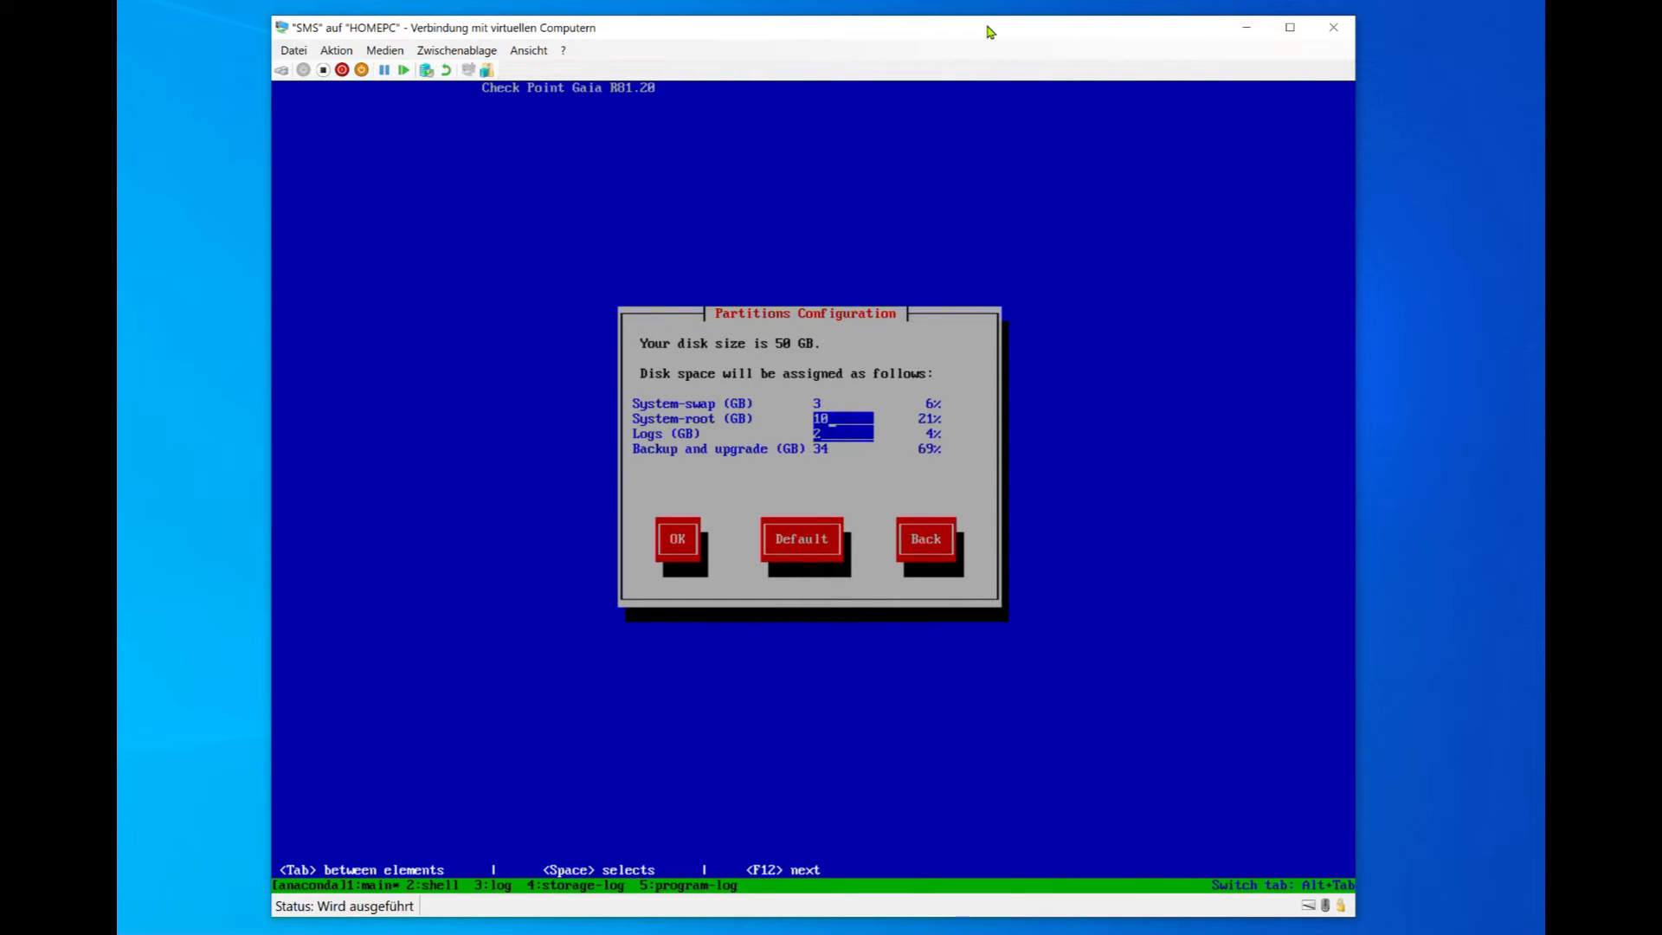
{"action": "key", "text": "BackSpace"}
{"action": "key", "text": "BackSpace"}
{"action": "type", "text": "10"}
{"action": "key", "text": "Tab"}
{"action": "key", "text": "BackSpace"}
{"action": "type", "text": "13"}
{"action": "key", "text": "Tab"}
{"action": "key", "text": "Tab"}
{"action": "key", "text": "Tab"}
{"action": "key", "text": "Tab"}
{"action": "key", "text": "Tab"}
{"action": "key", "text": "Return"}
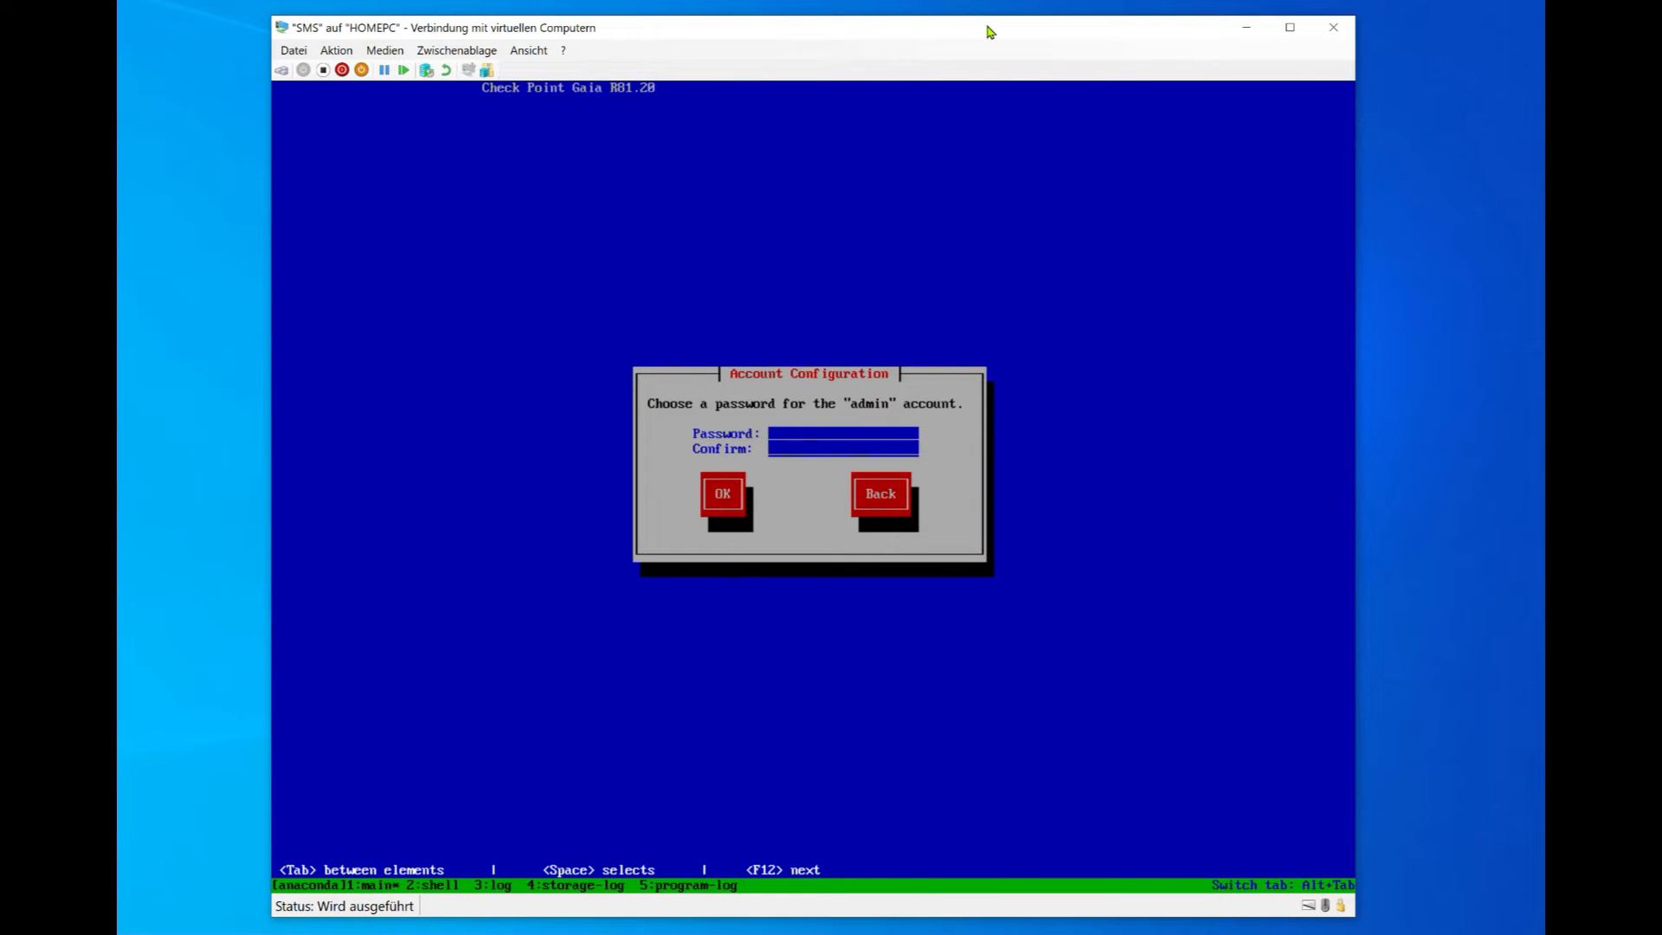
Step: Enter and confirm the admin account password, then type the maintenance-mode password
{"action": "type", "text": "*"}
{"action": "key", "text": "BackSpace"}
{"action": "key", "text": "BackSpace"}
{"action": "key", "text": "BackSpace"}
{"action": "key", "text": "BackSpace"}
{"action": "type", "text": "*****"}
{"action": "key", "text": "Tab"}
{"action": "key", "text": "Return"}
{"action": "type", "text": "******"}
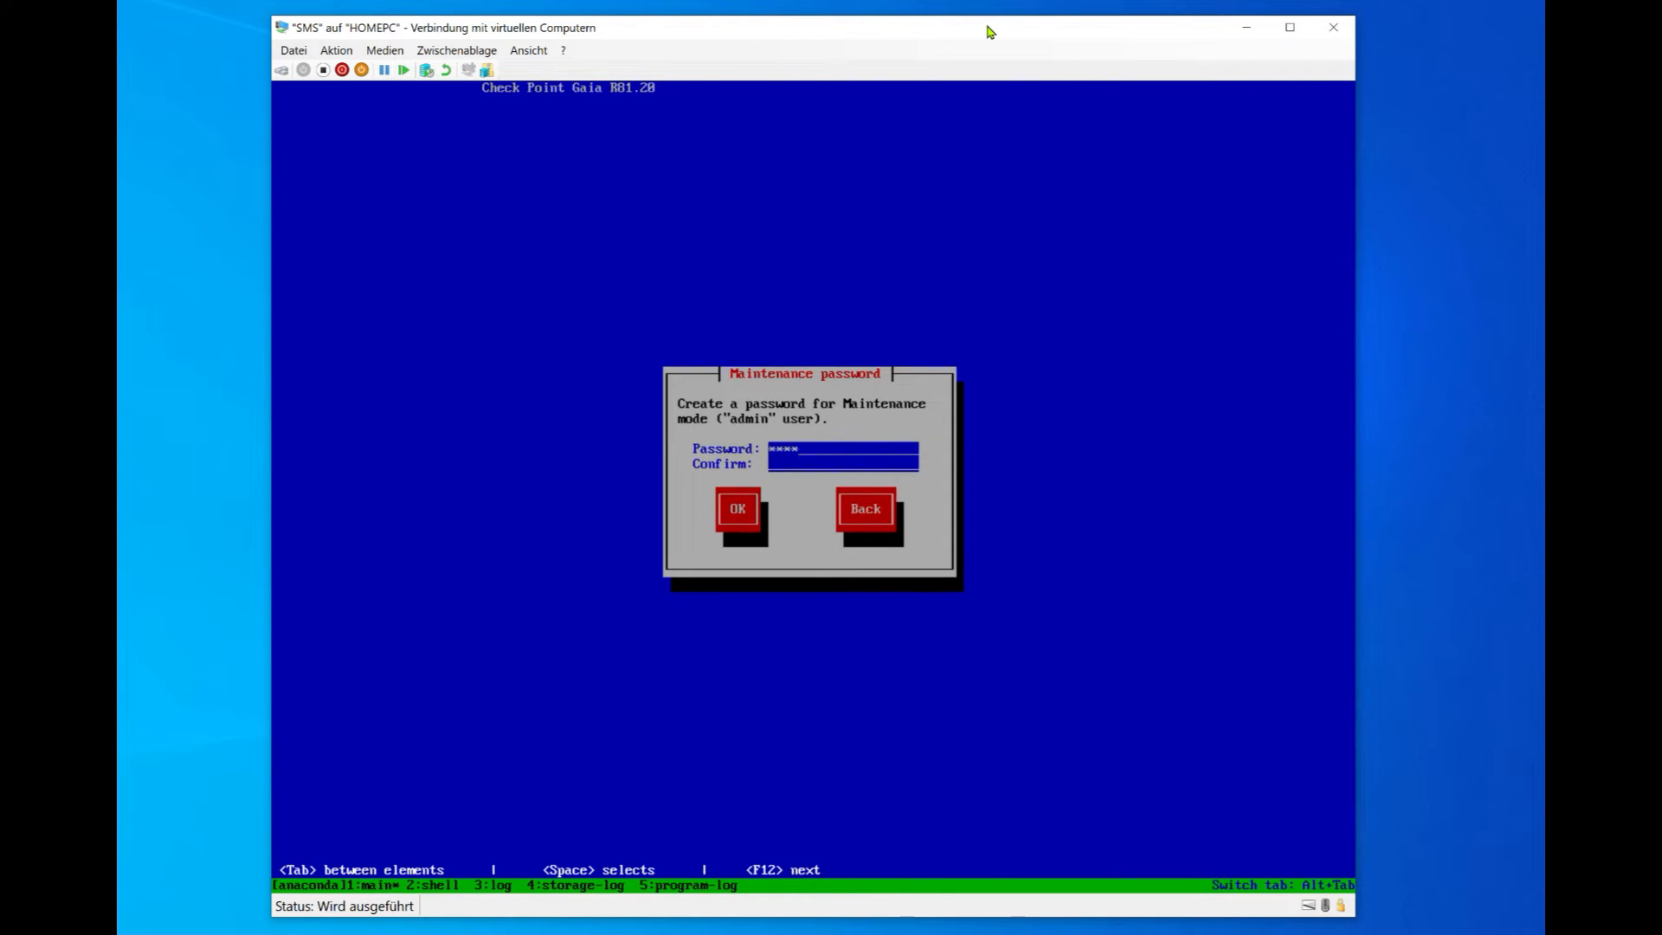
{"action": "type", "text": "******"}
Step: Confirm the maintenance password, set eth0 to 192.168.1.10/255.255.255.0, and approve formatting
{"action": "key", "text": "Tab"}
{"action": "key", "text": "Return"}
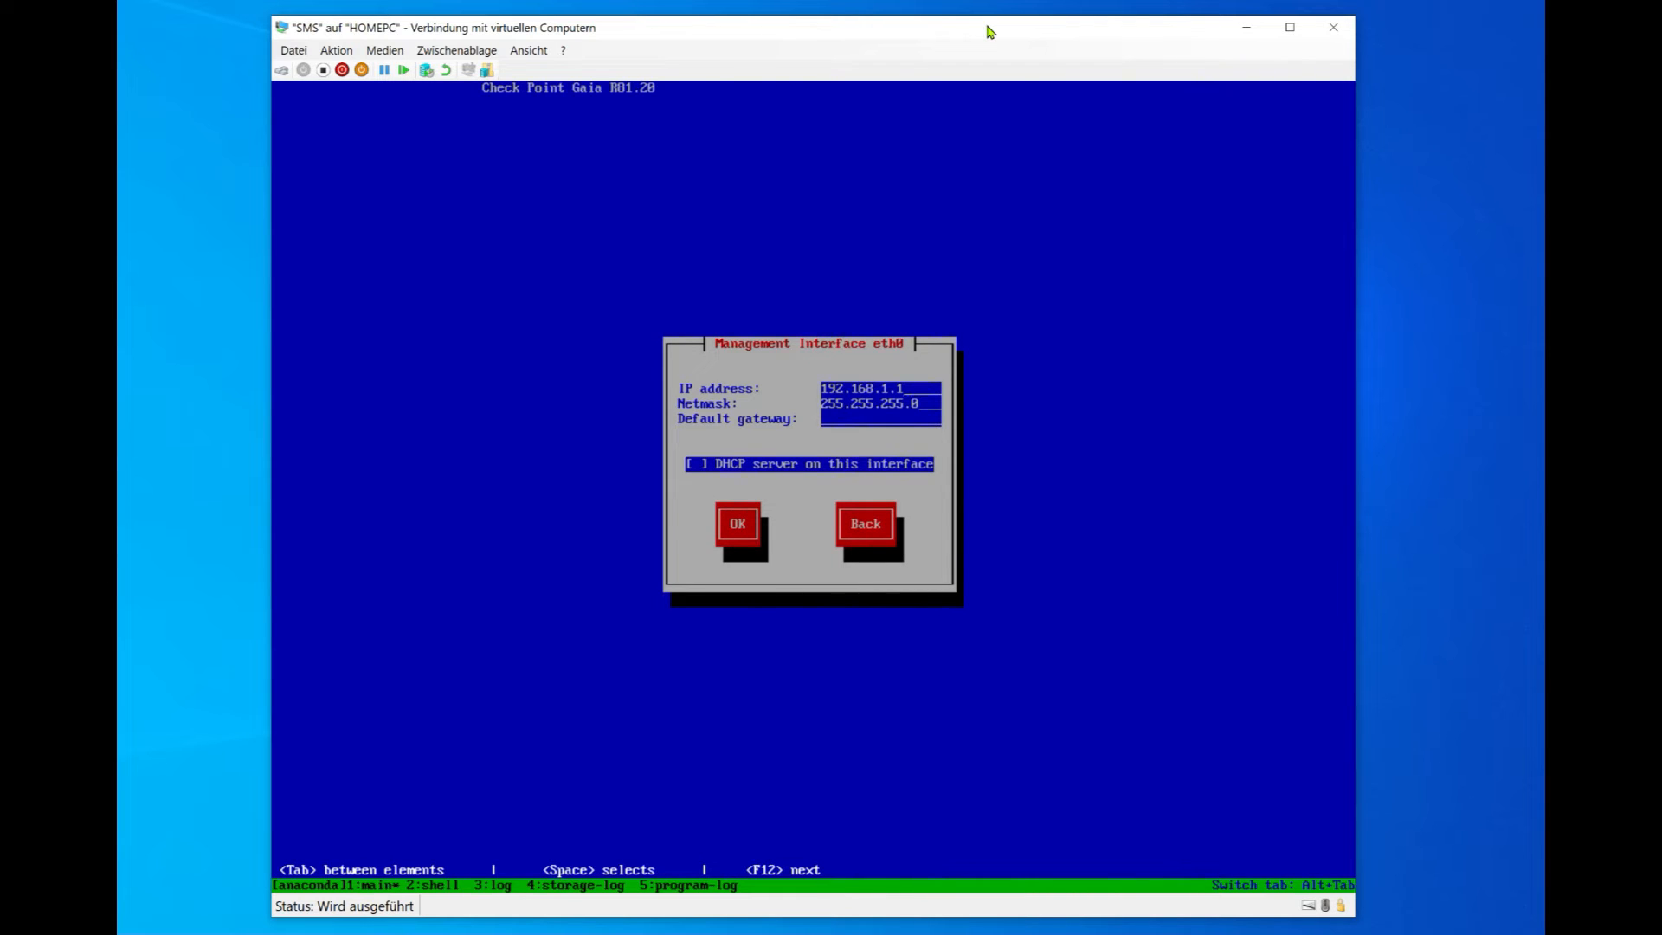
{"action": "type", "text": "0192.168.1.254"}
{"action": "key", "text": "BackSpace"}
{"action": "key", "text": "BackSpace"}
{"action": "key", "text": "BackSpace"}
{"action": "key", "text": "Tab"}
{"action": "key", "text": "Return"}
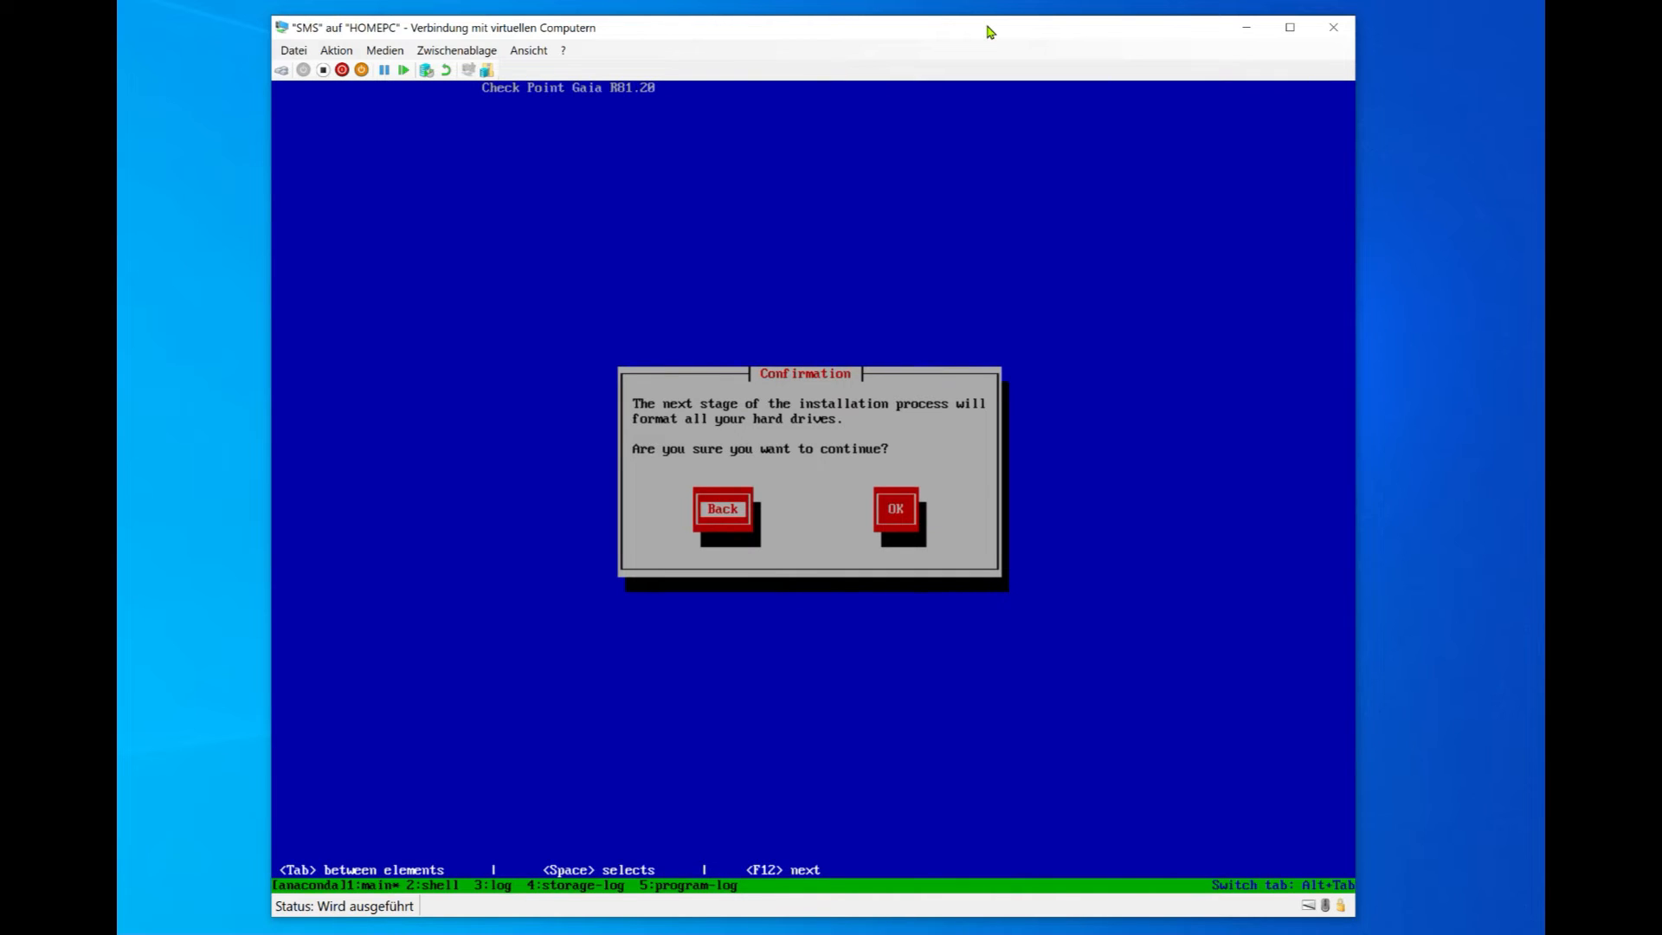
{"action": "key", "text": "Tab"}
{"action": "key", "text": "Return"}
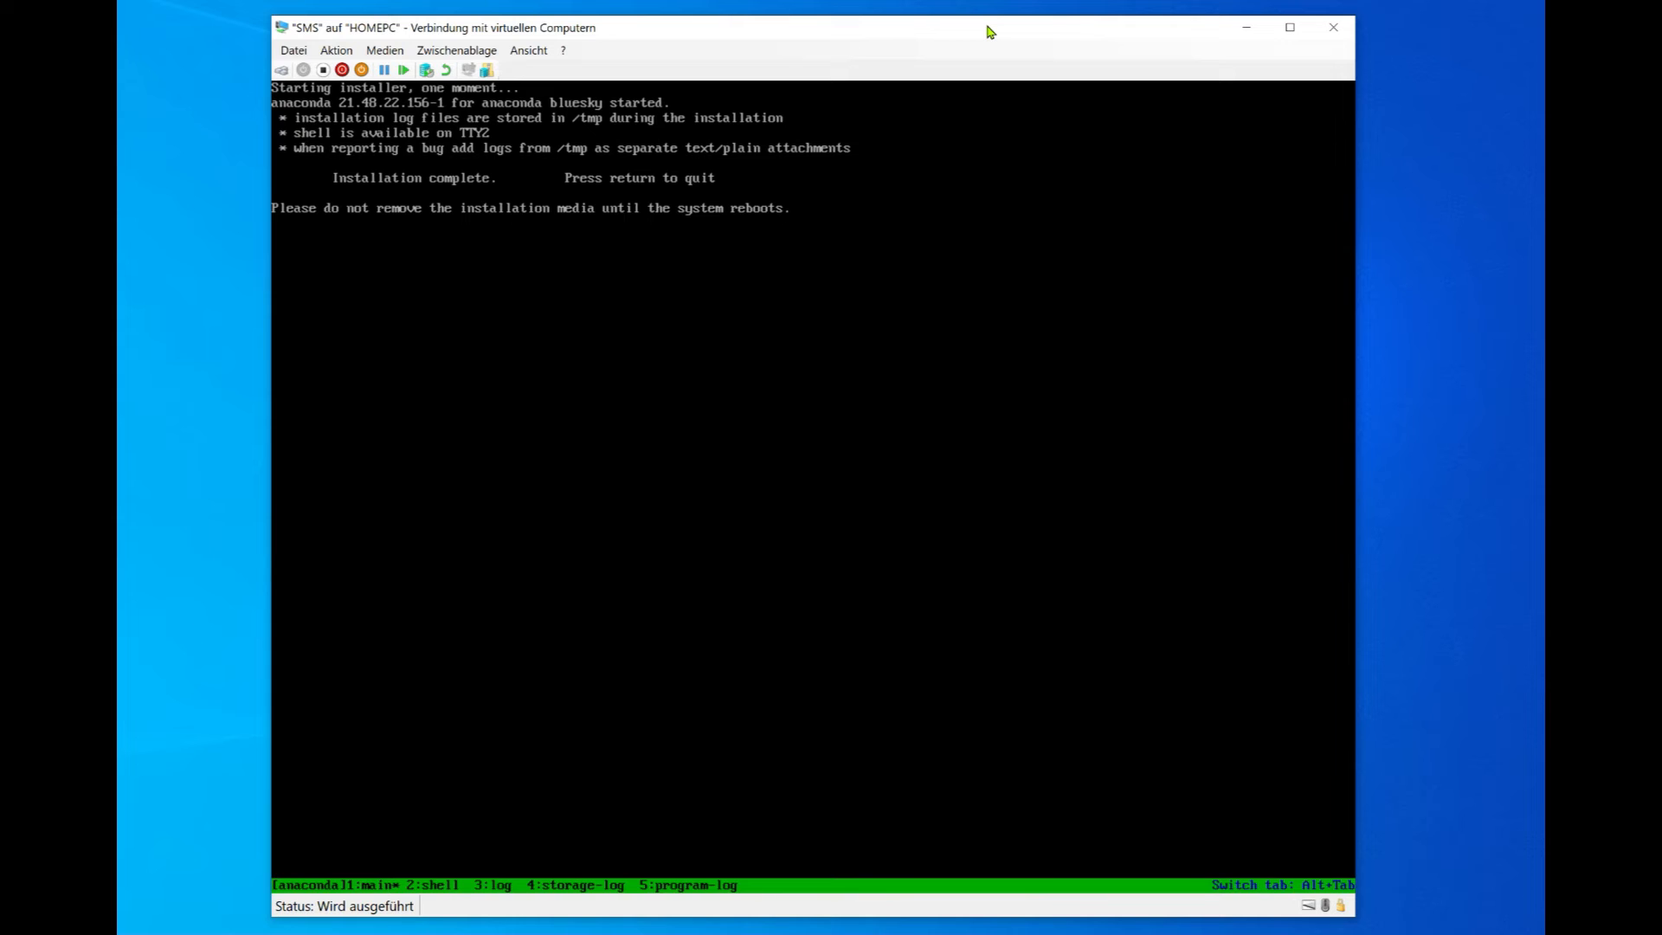
Step: Quit the finished Gaia R81.20 installer so the SMS machine reboots
{"action": "key", "text": "Return"}
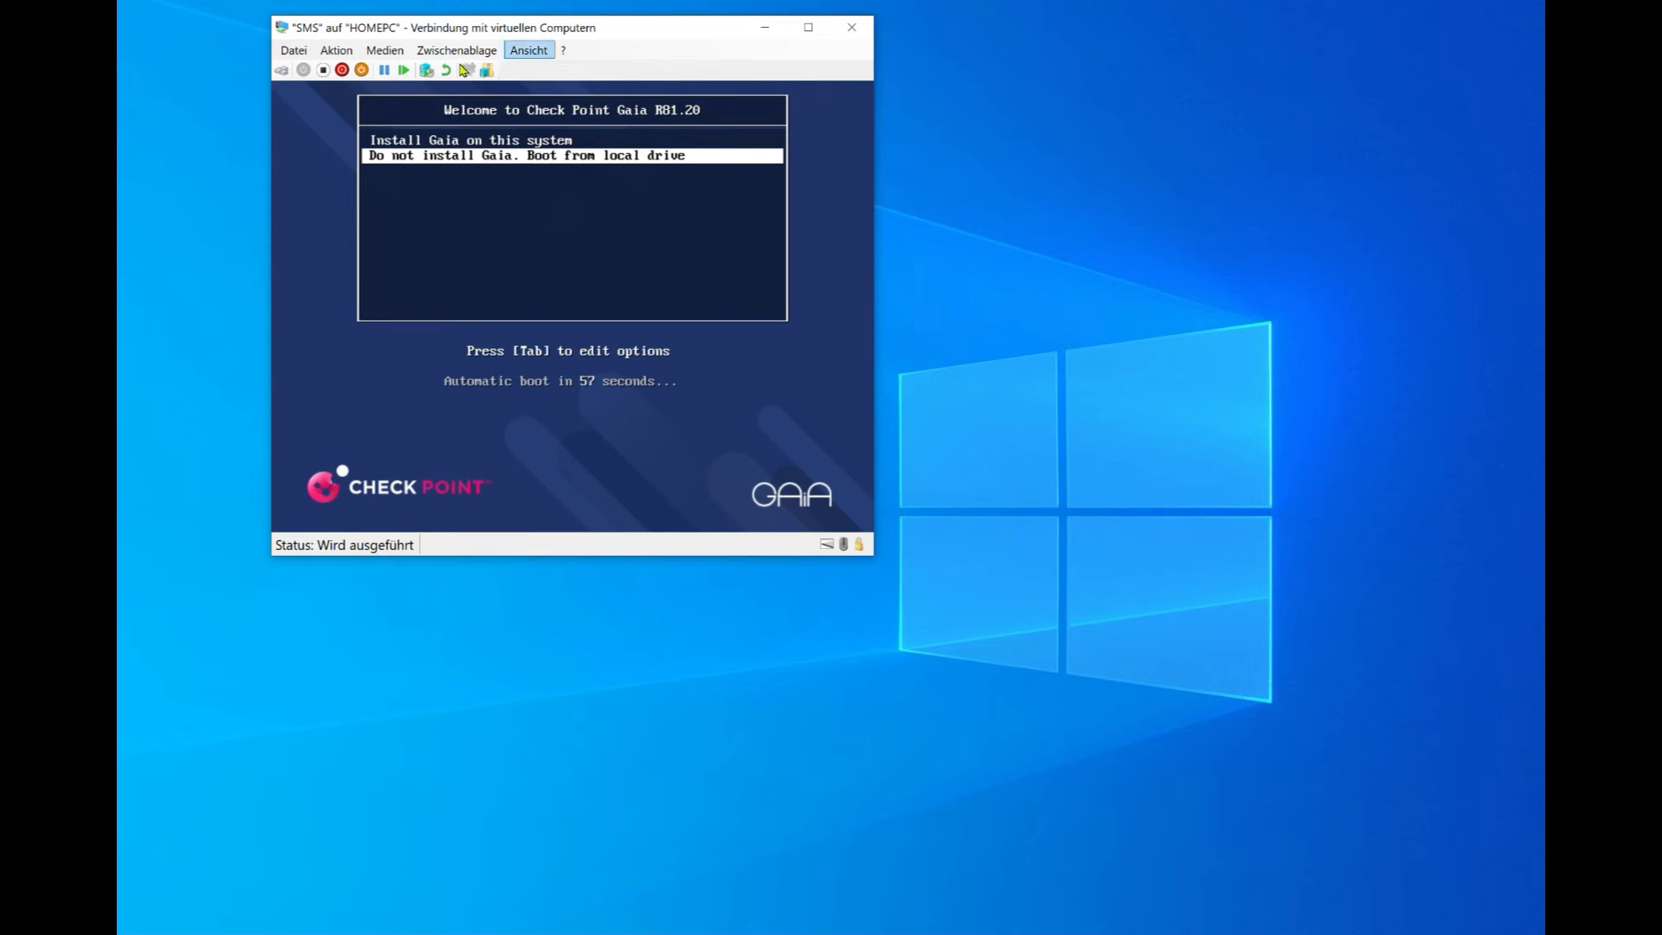
Step: Eject the Check Point installation ISO from the SMS machine's DVD drive
{"action": "left_click", "coordinate": [394, 56]}
{"action": "mouse_move", "coordinate": [430, 73]}
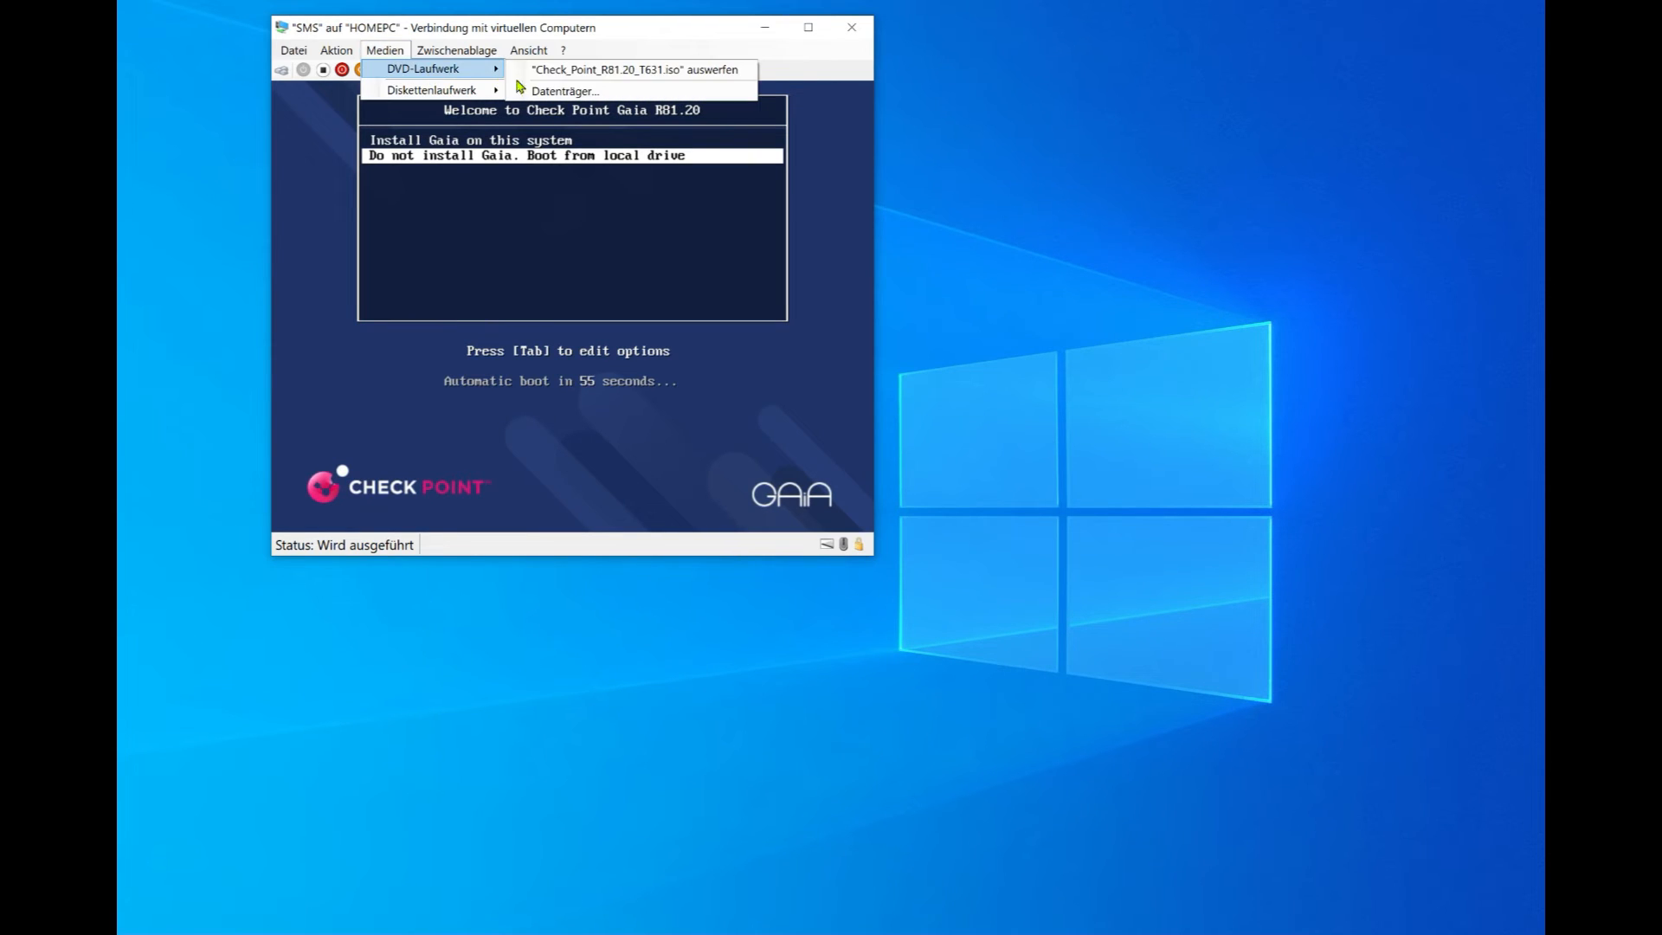
{"action": "left_click", "coordinate": [562, 74]}
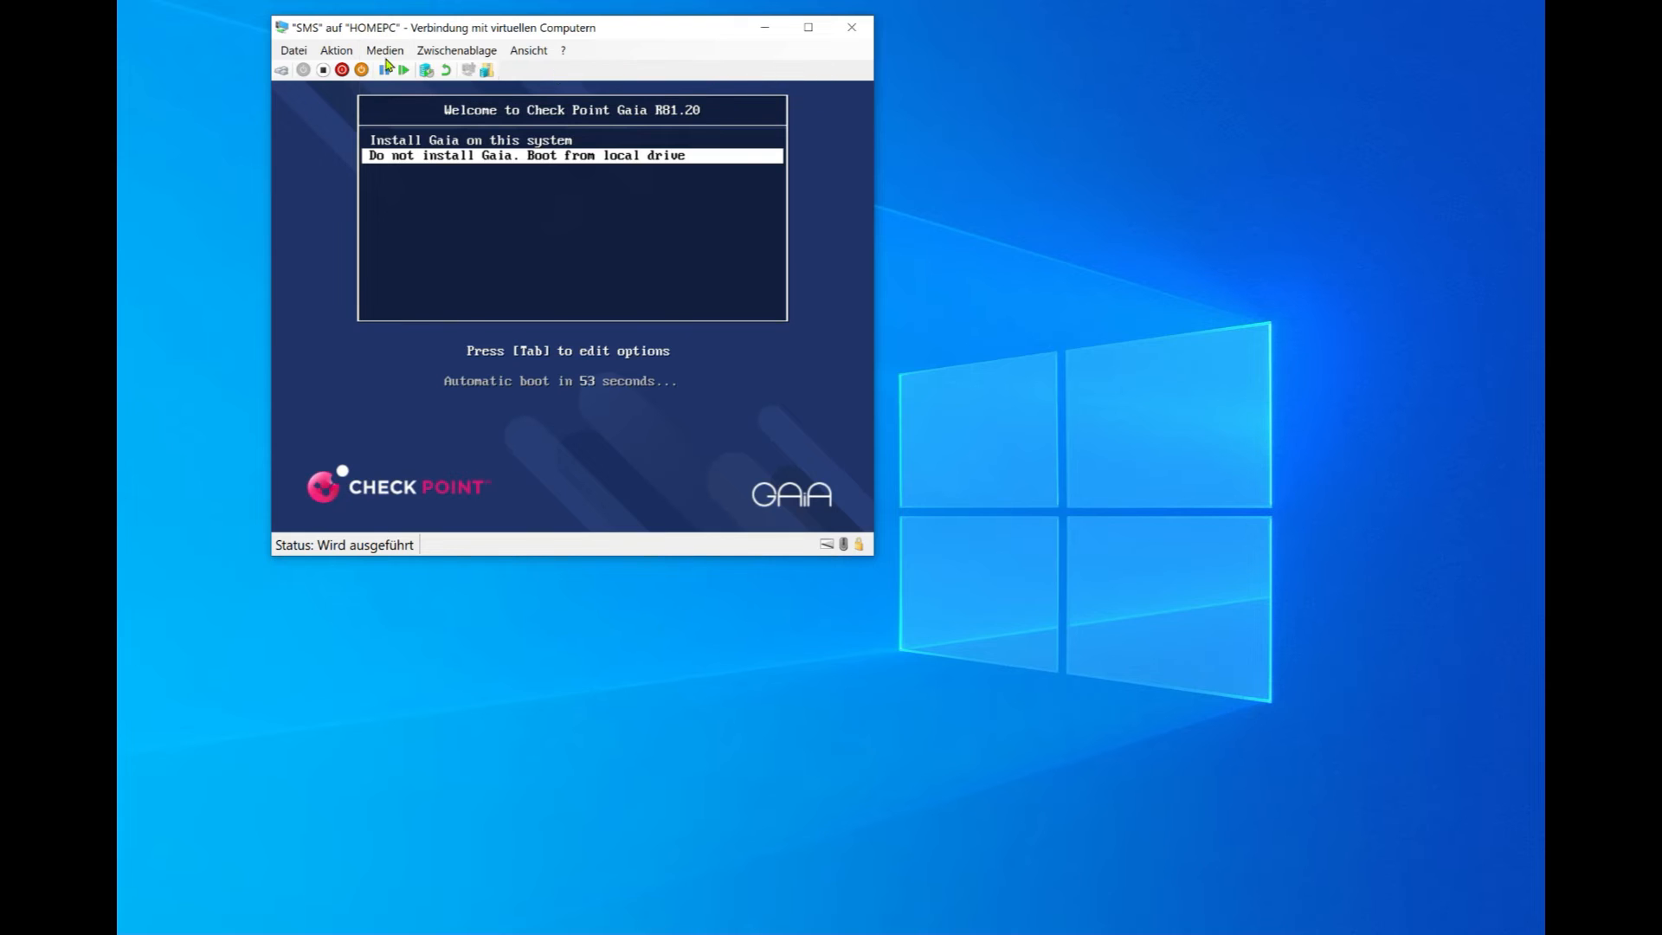
Step: Restart the SMS virtual machine and confirm Neu starten
{"action": "left_click", "coordinate": [337, 51]}
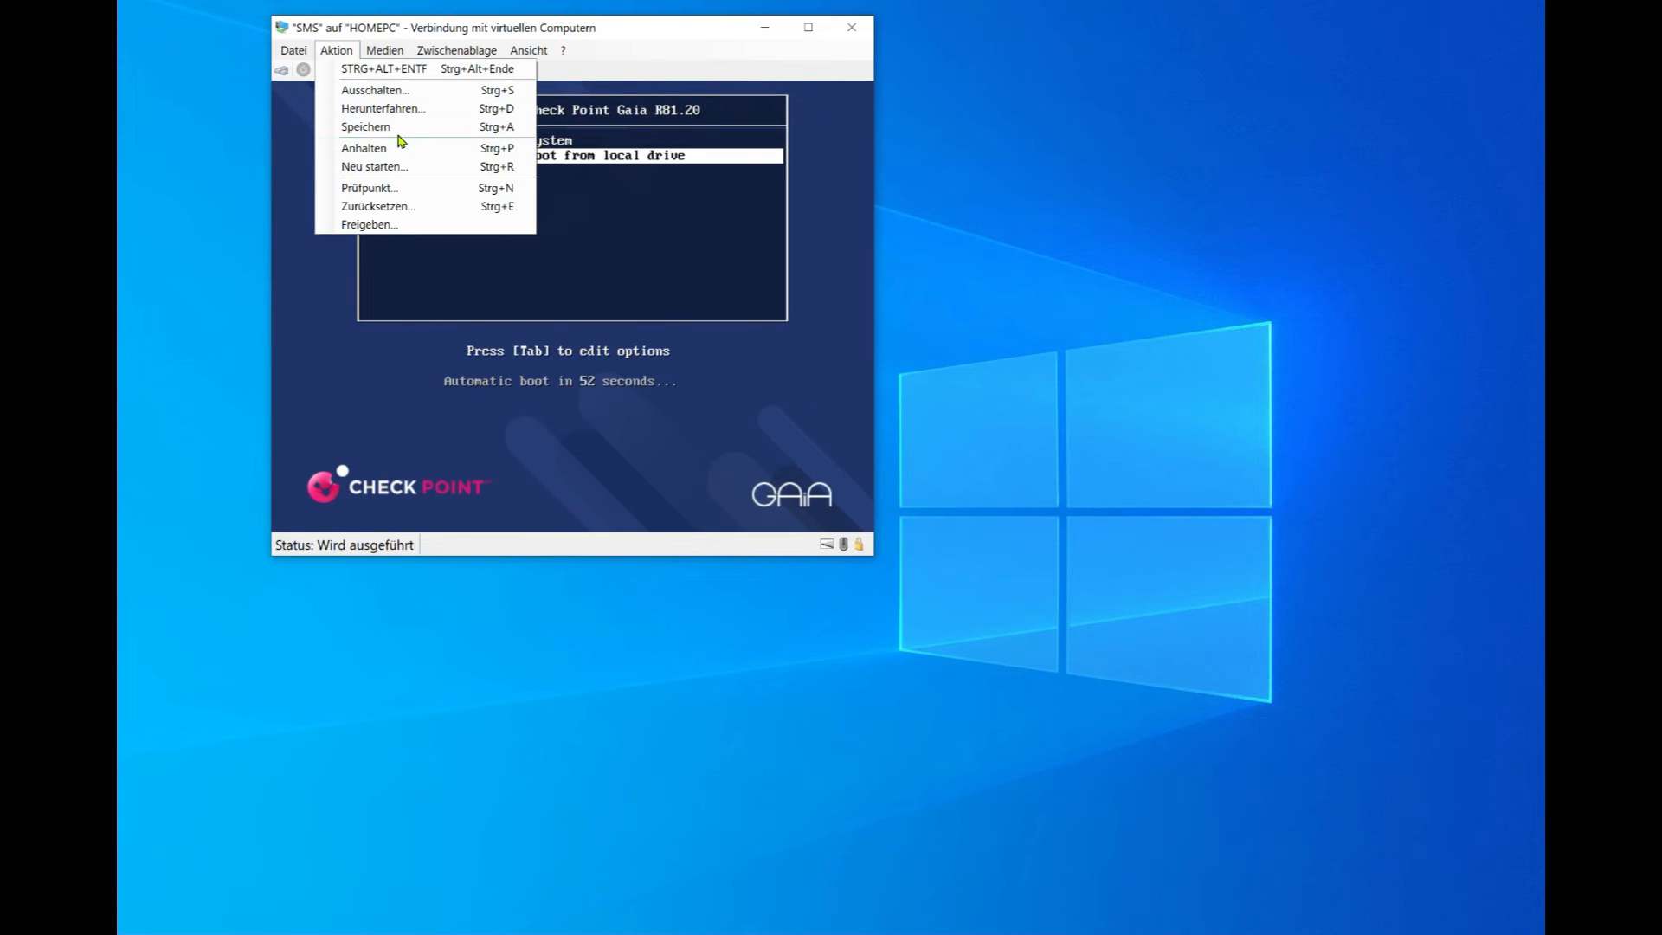
{"action": "left_click", "coordinate": [404, 170]}
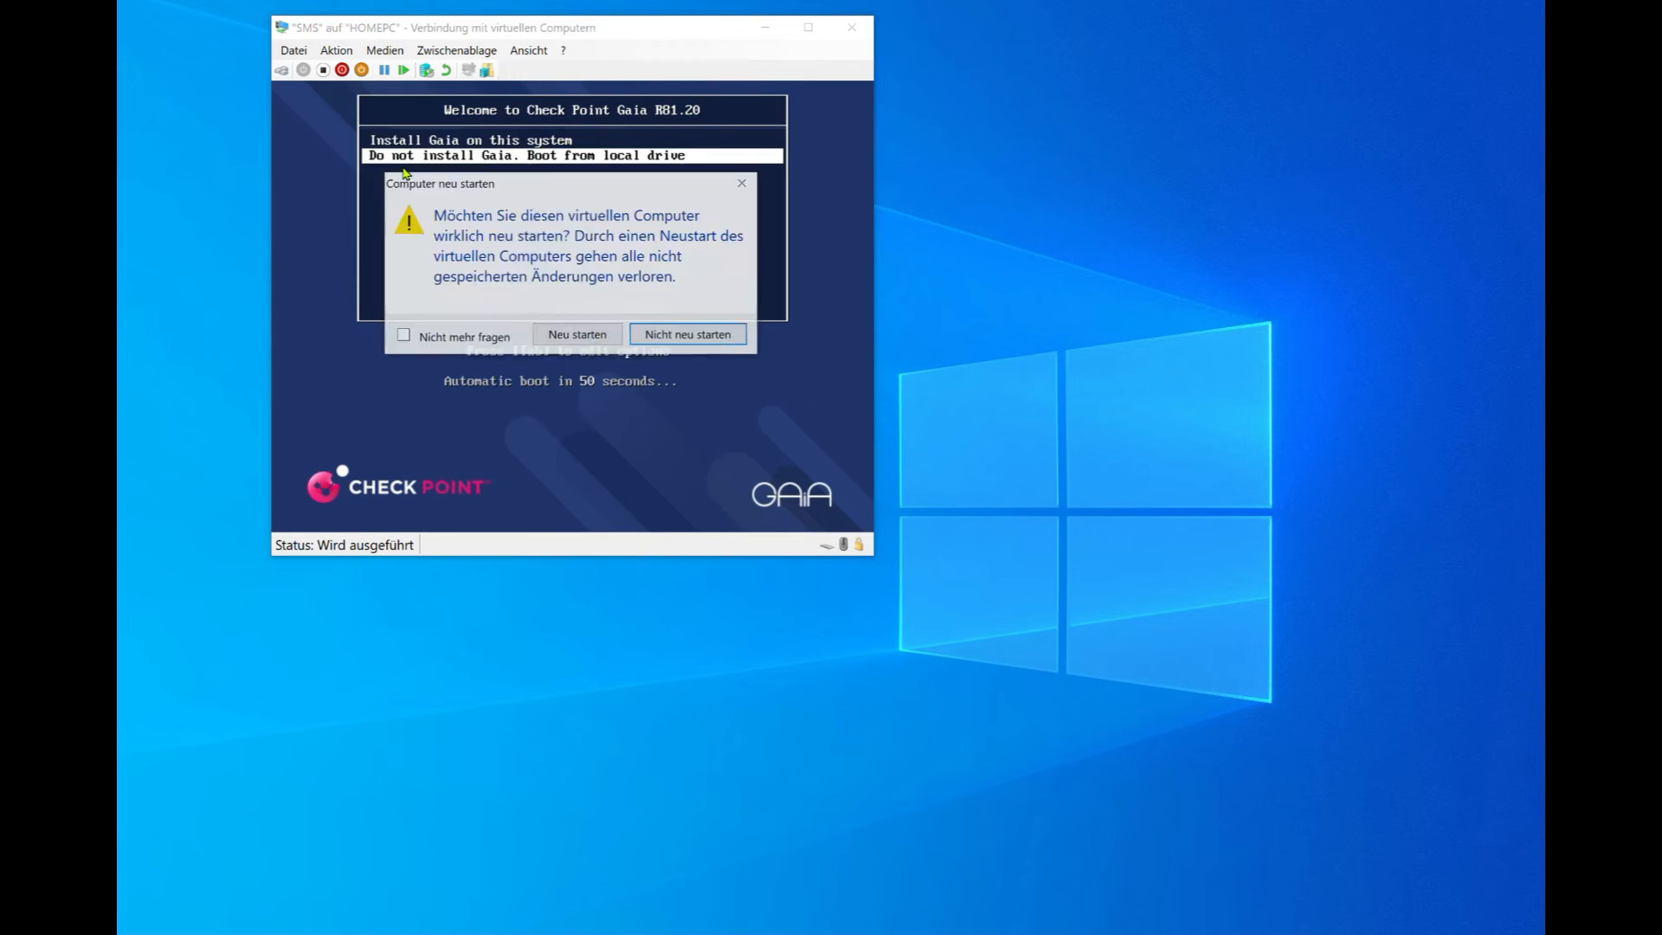
{"action": "left_click", "coordinate": [582, 335]}
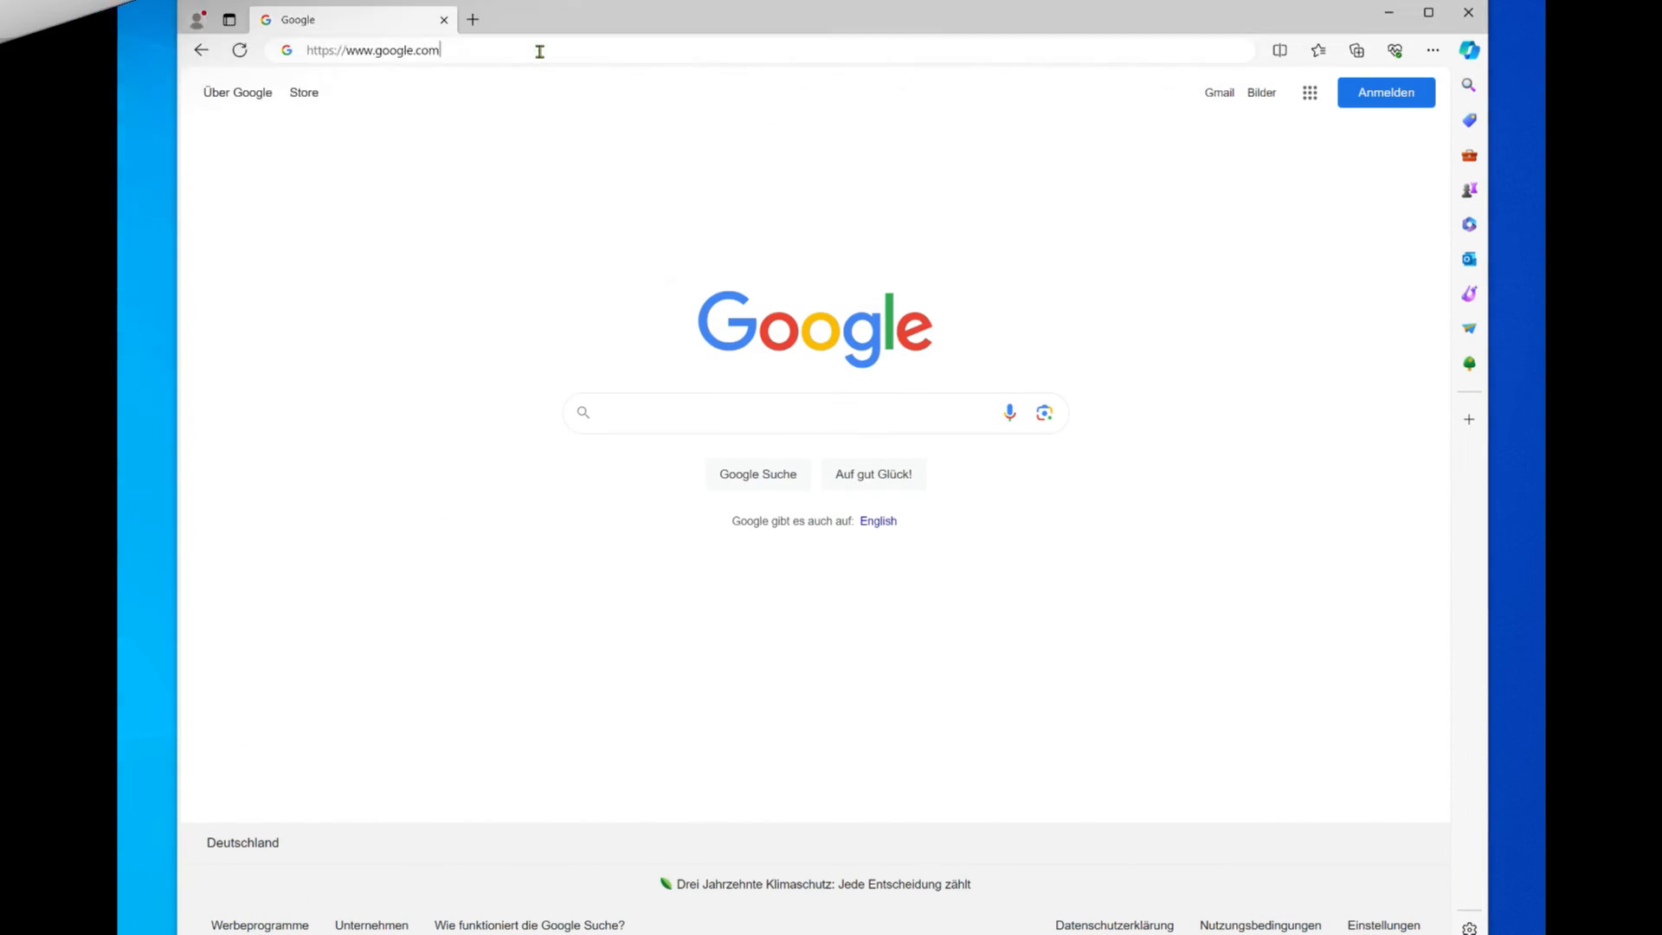
Step: Go to the Gaia portal at 192.168.1.10 in Edge
{"action": "left_click", "coordinate": [540, 51]}
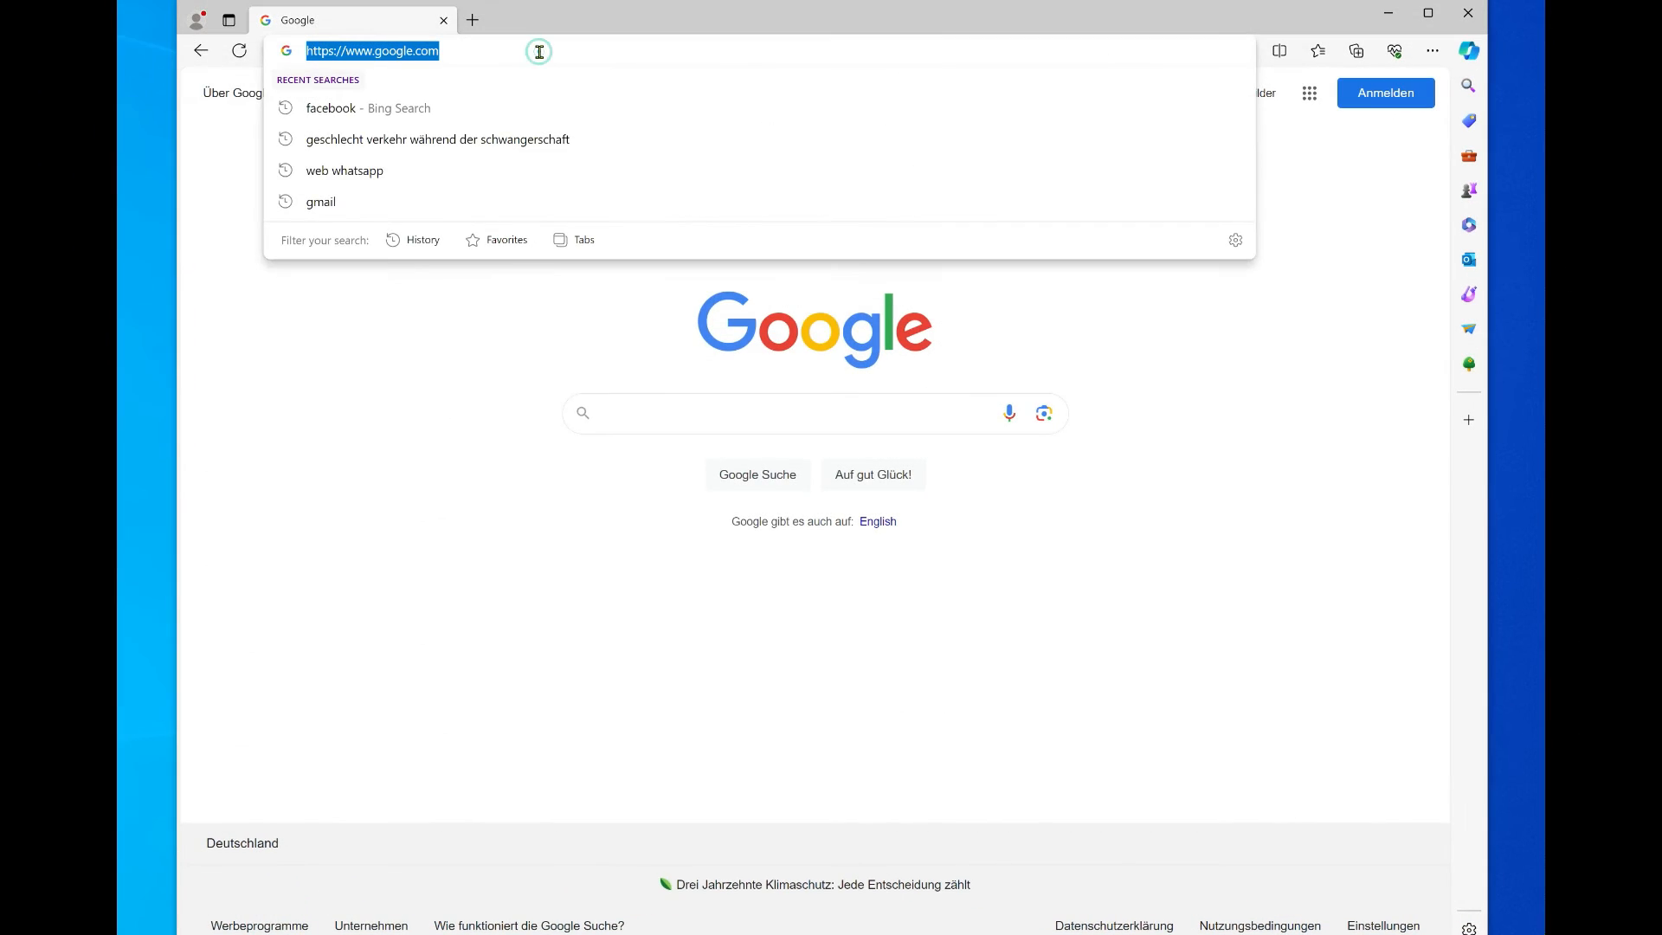
{"action": "type", "text": "https://192.168.1.10/"}
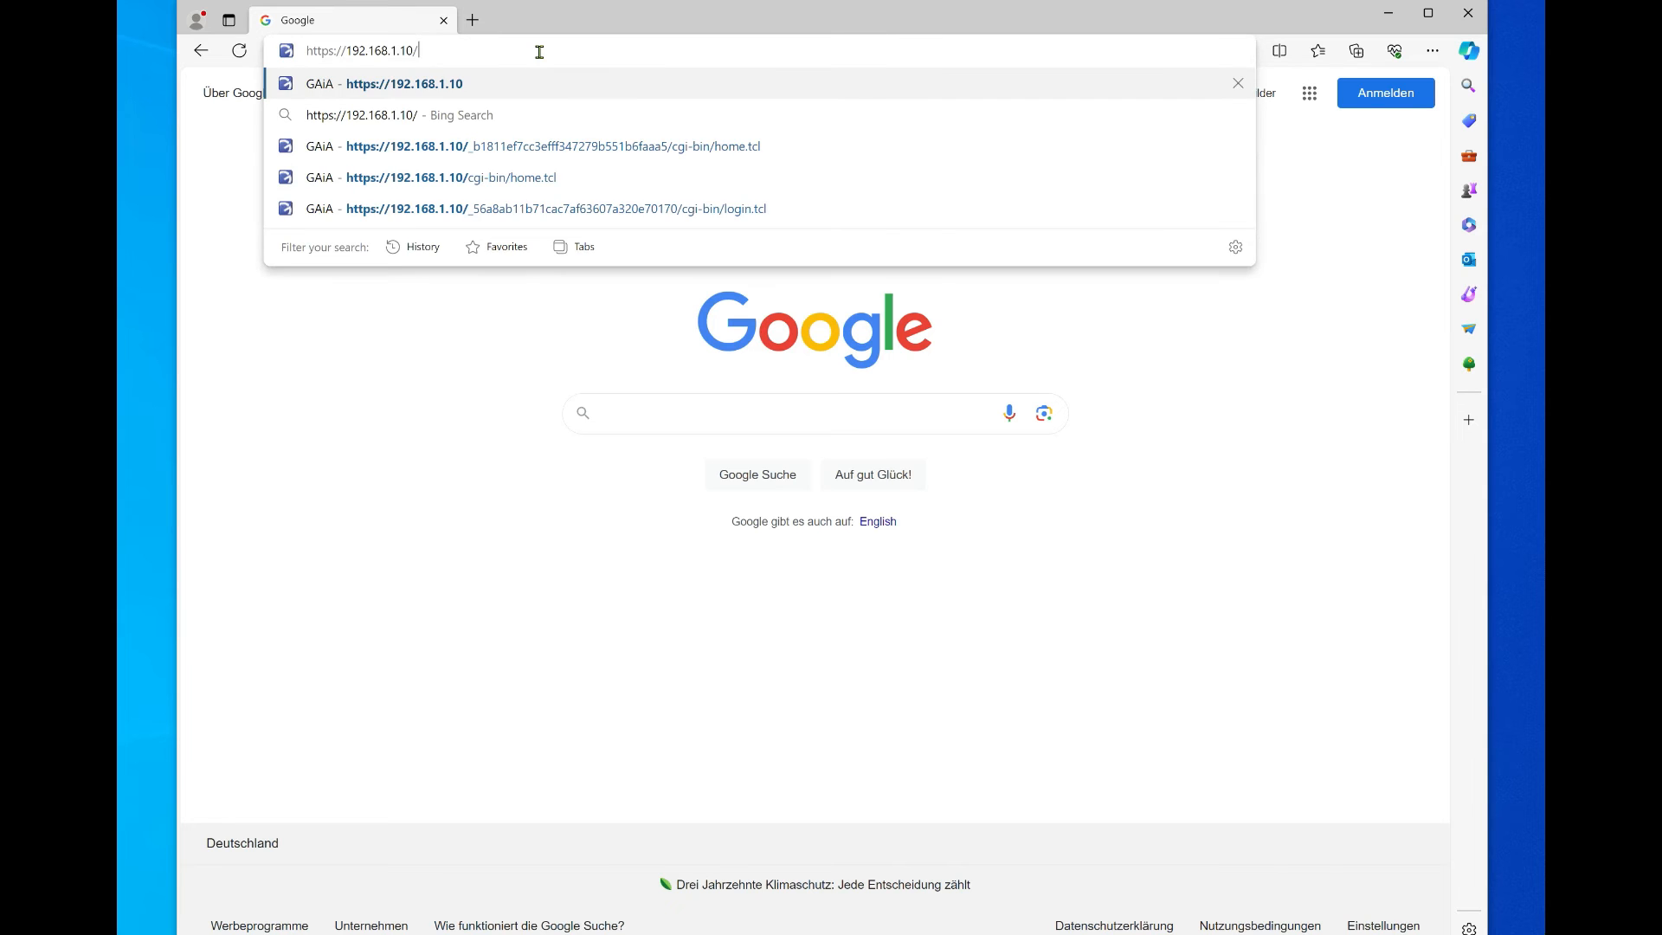
{"action": "key", "text": "Return"}
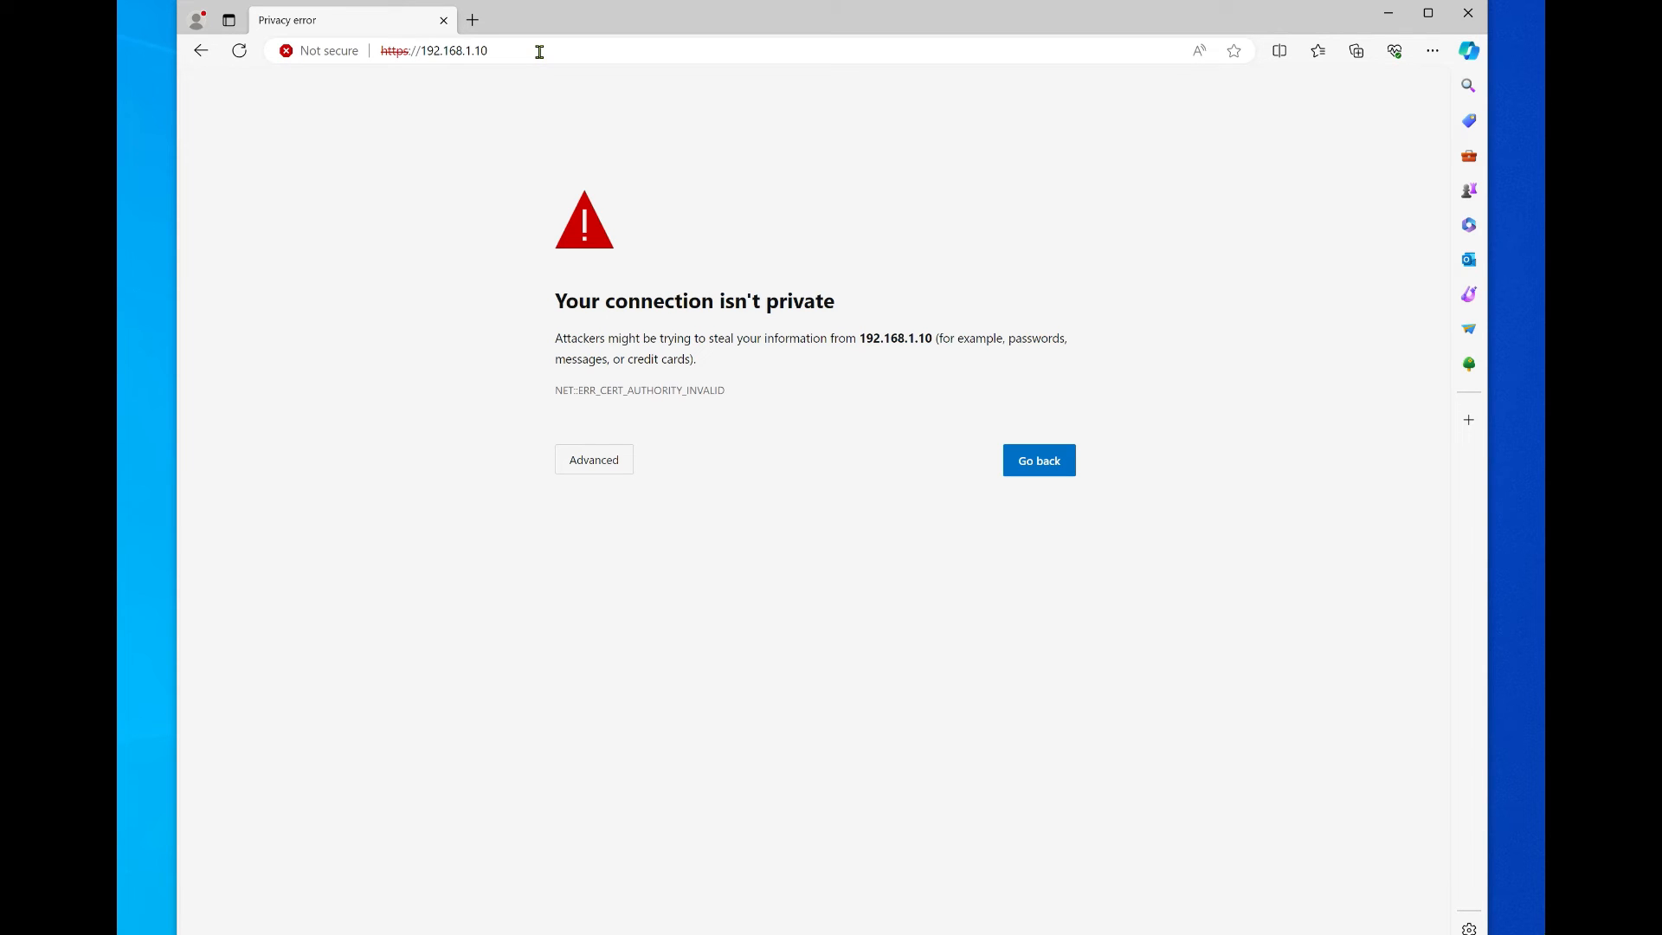
Step: Proceed past the certificate warning to 192.168.1.10 (unsafe)
{"action": "left_click", "coordinate": [595, 390]}
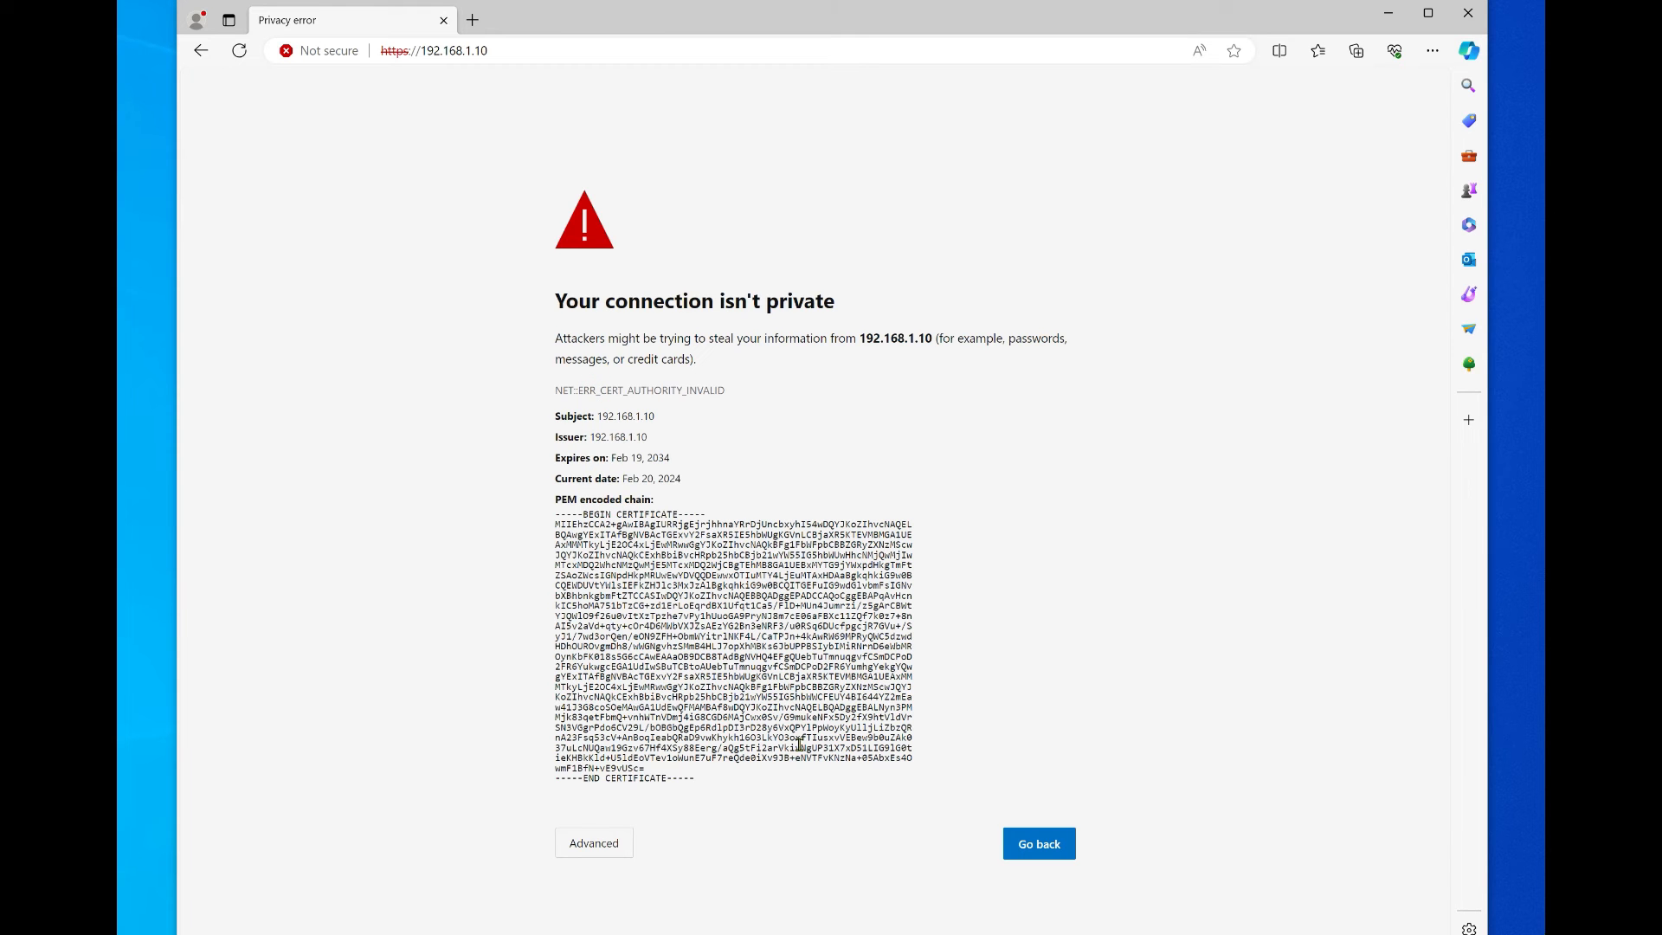
{"action": "left_click", "coordinate": [598, 842]}
{"action": "scroll", "coordinate": [687, 794], "scroll_direction": "down", "scroll_amount": 1}
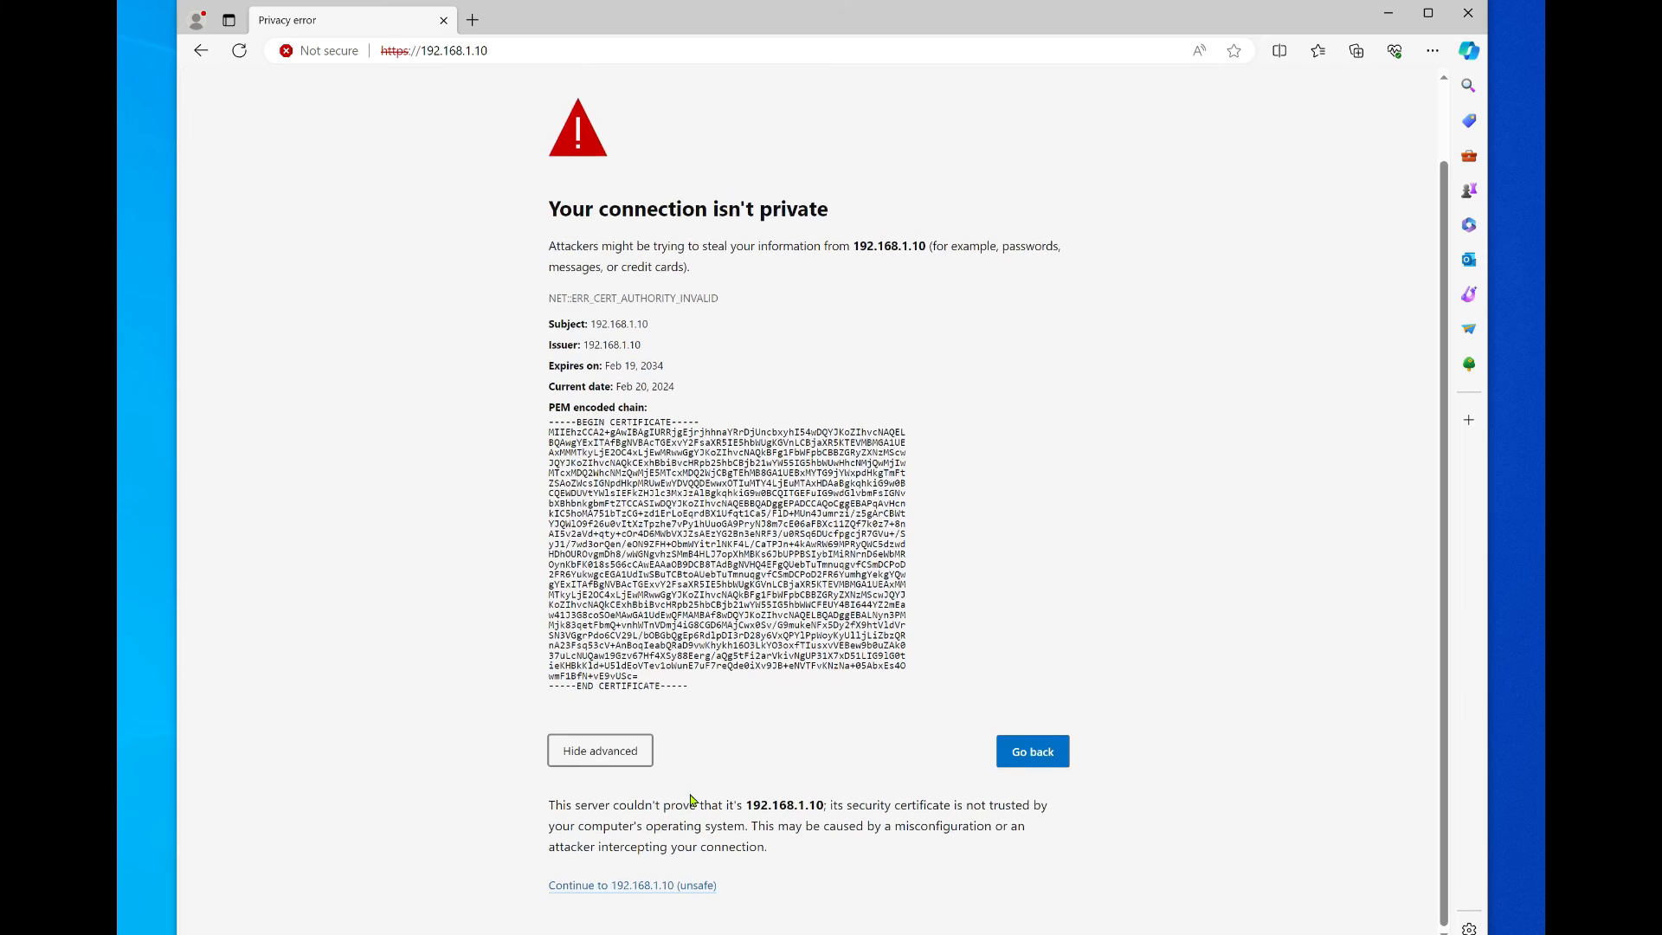
{"action": "left_click", "coordinate": [629, 892]}
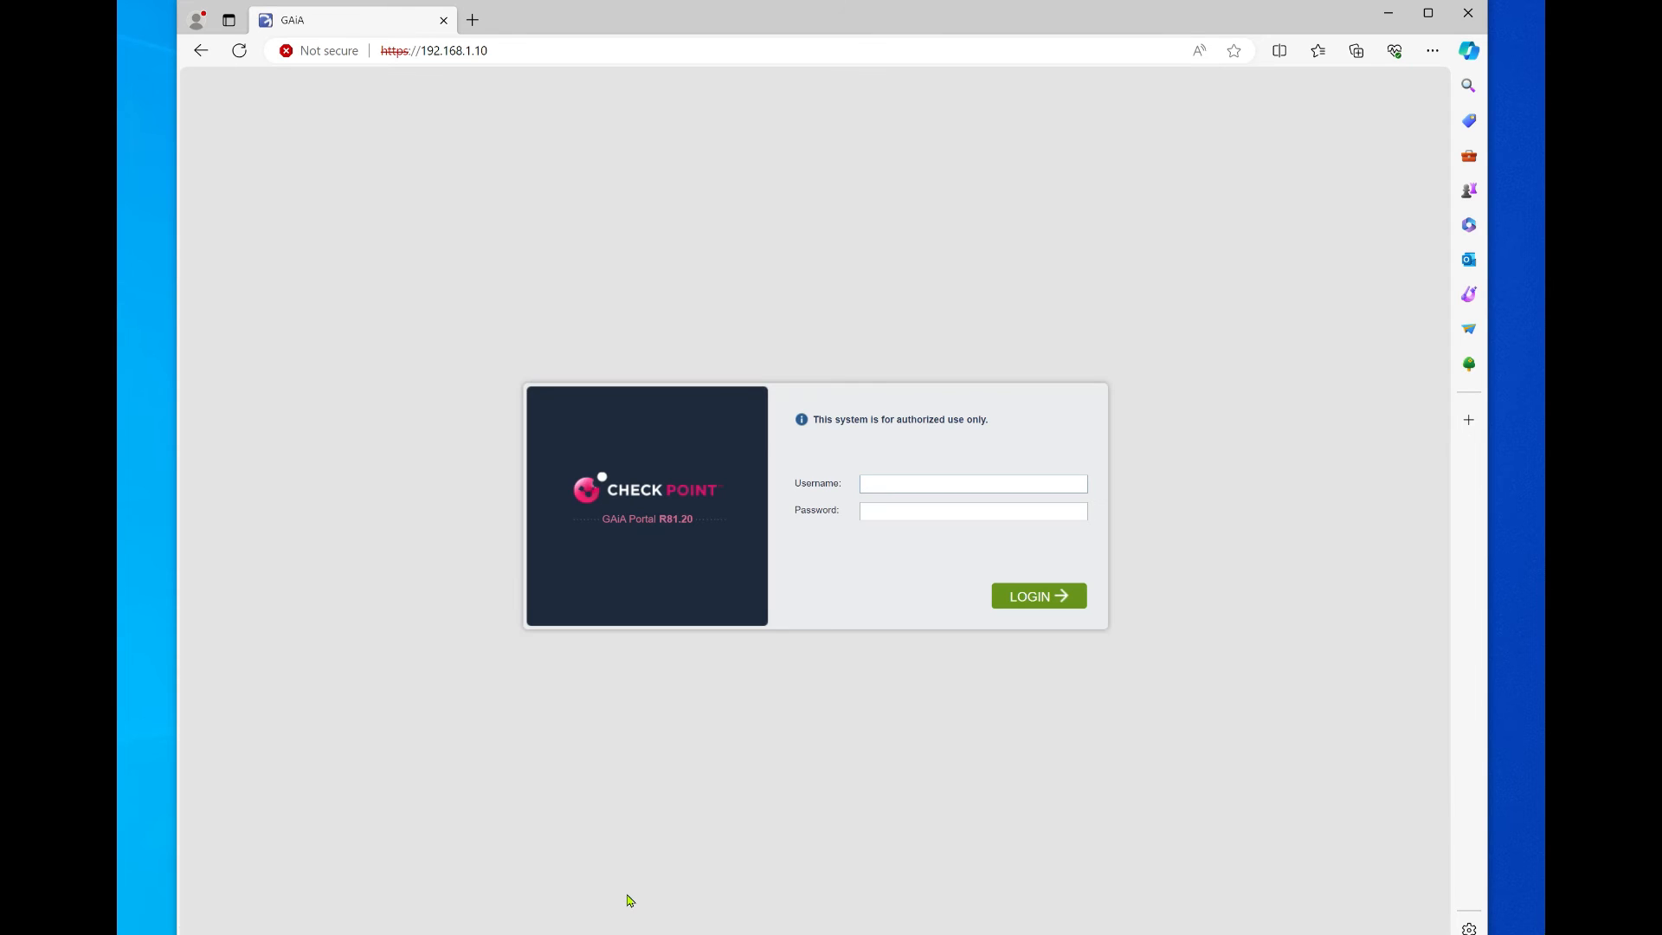
Step: Log in as admin with the account password and advance past Welcome and Deployment Options
{"action": "type", "text": "admin"}
{"action": "key", "text": "Tab"}
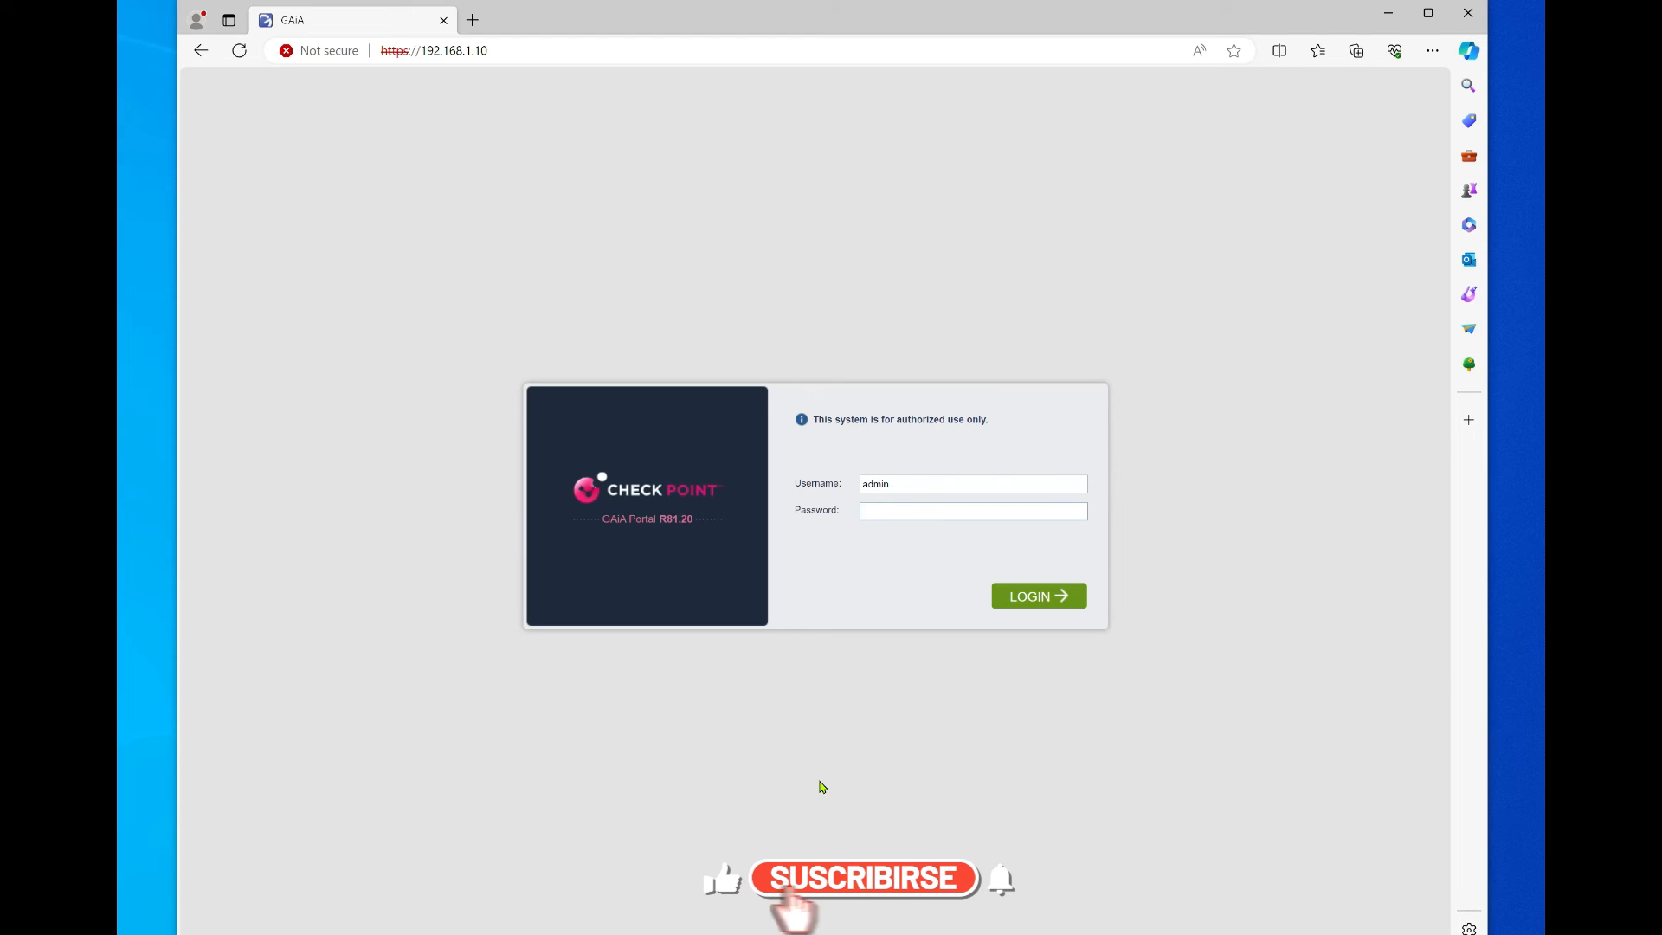
{"action": "type", "text": "•••"}
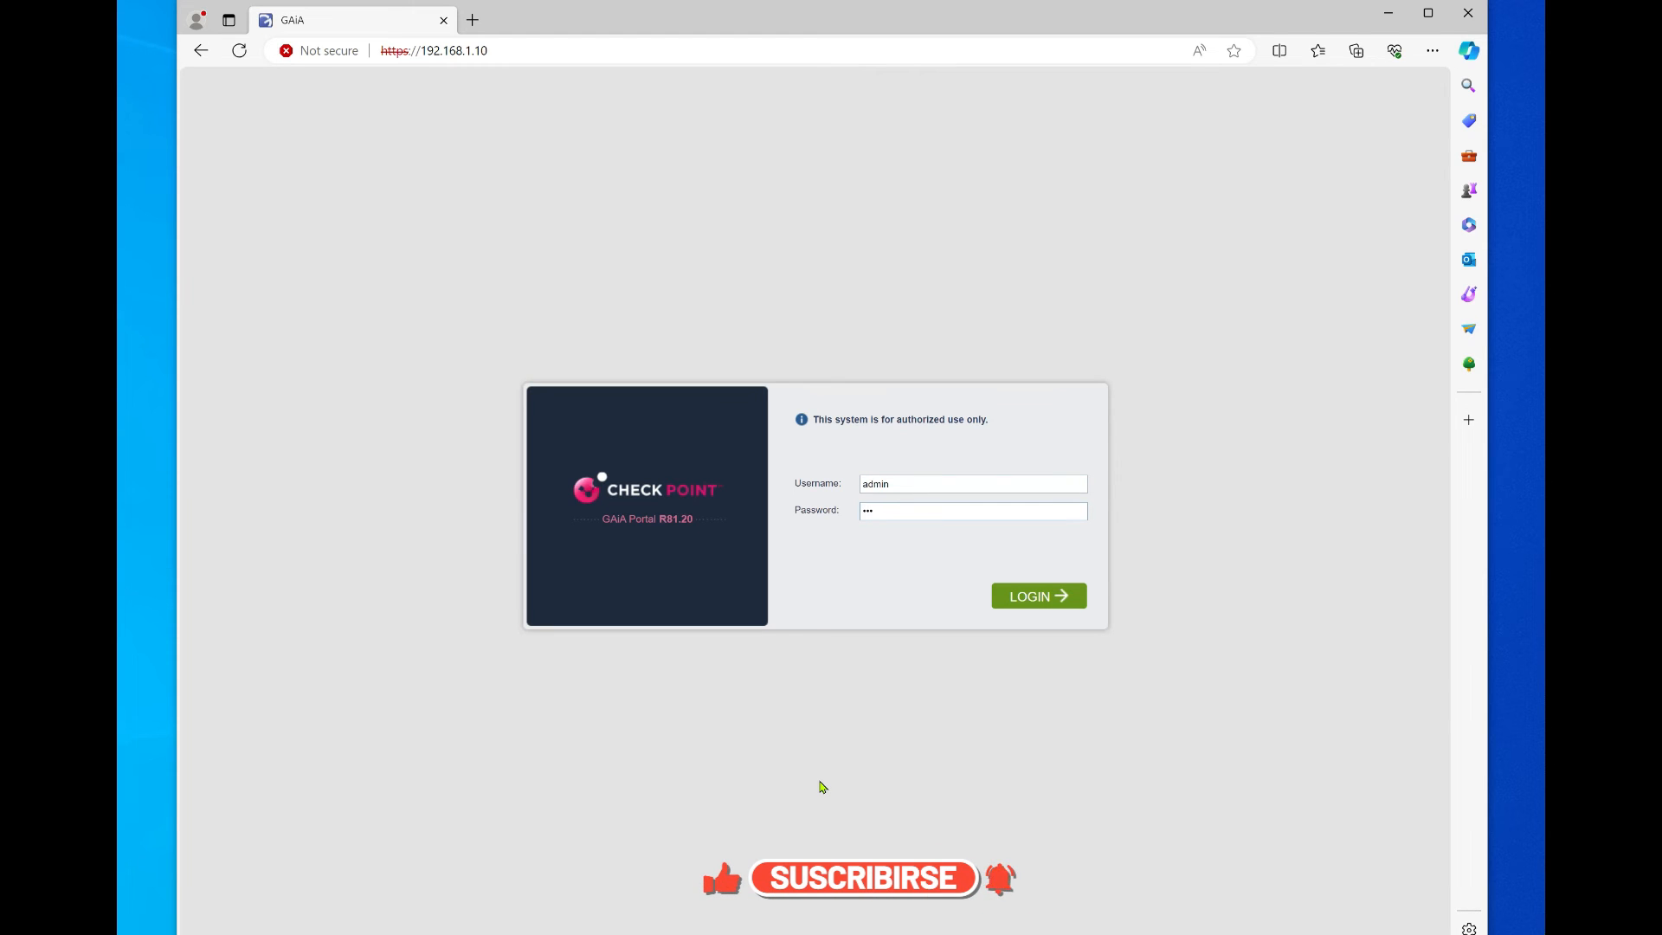
{"action": "type", "text": "•••"}
{"action": "key", "text": "Return"}
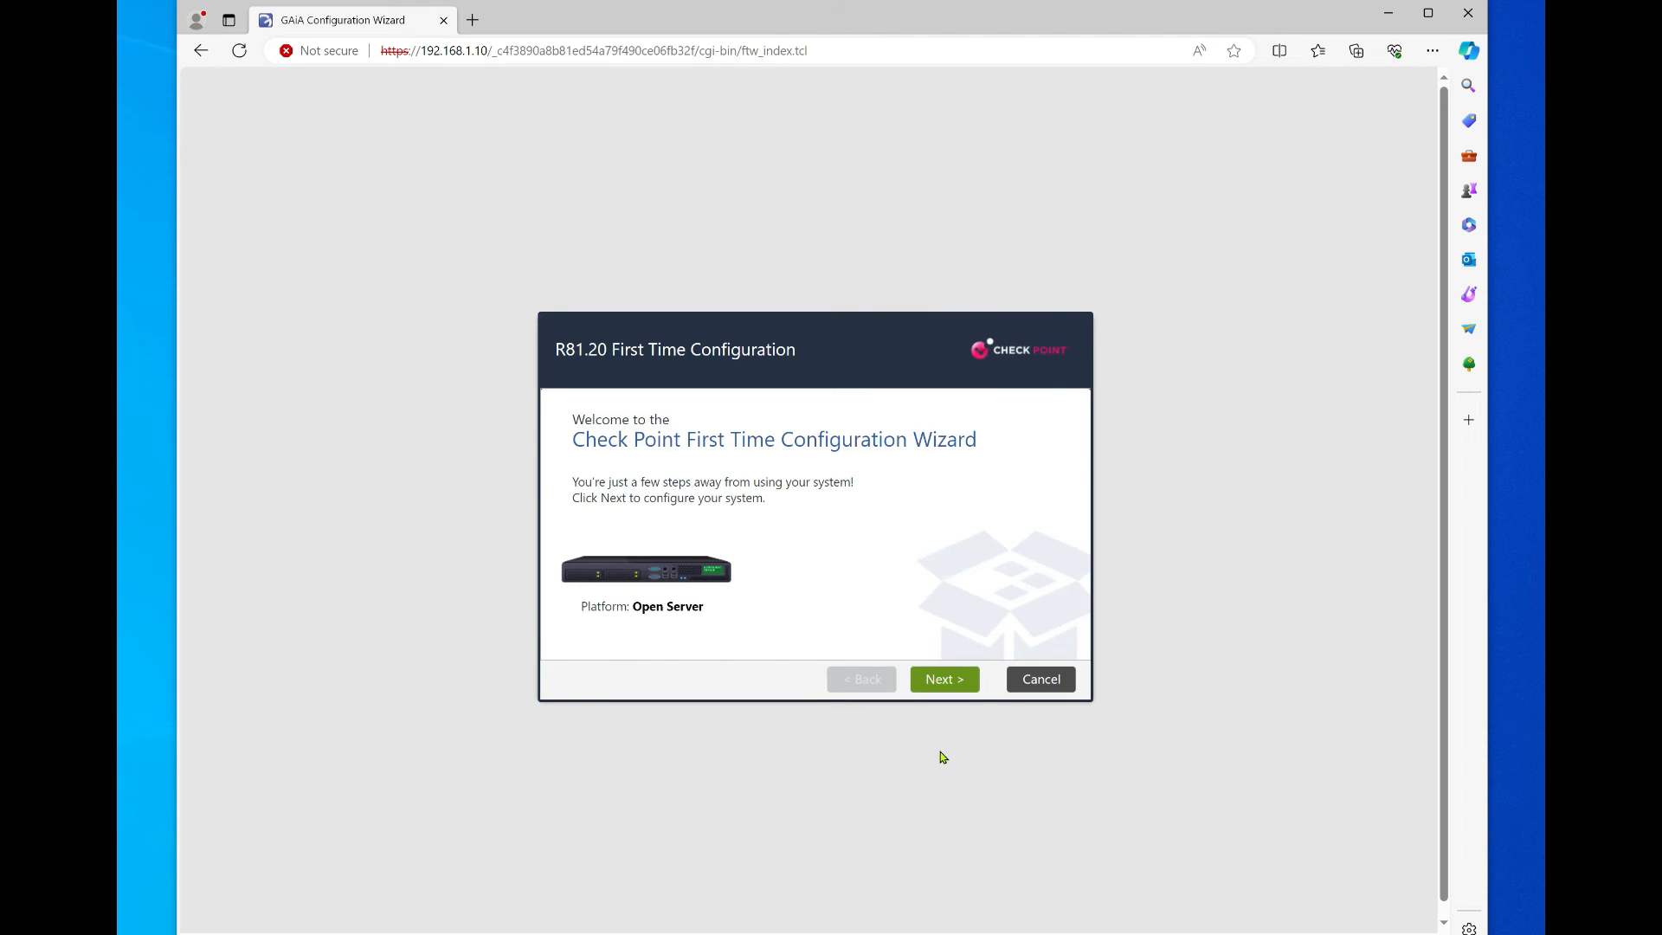
{"action": "left_click", "coordinate": [943, 679]}
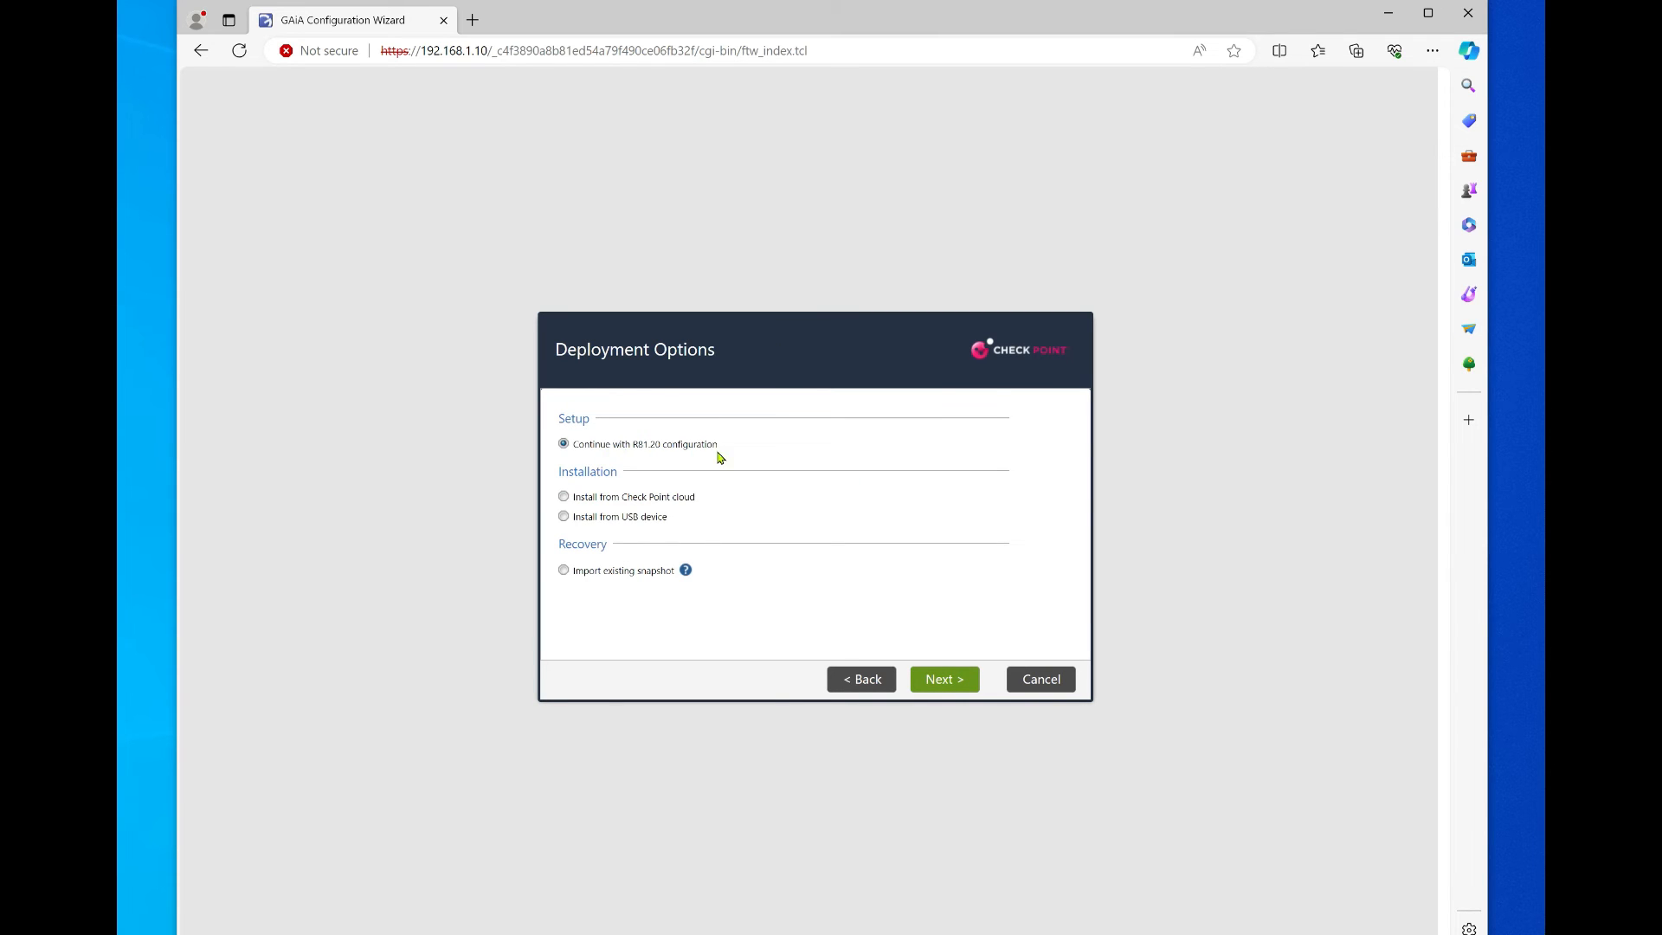
{"action": "left_click", "coordinate": [945, 691]}
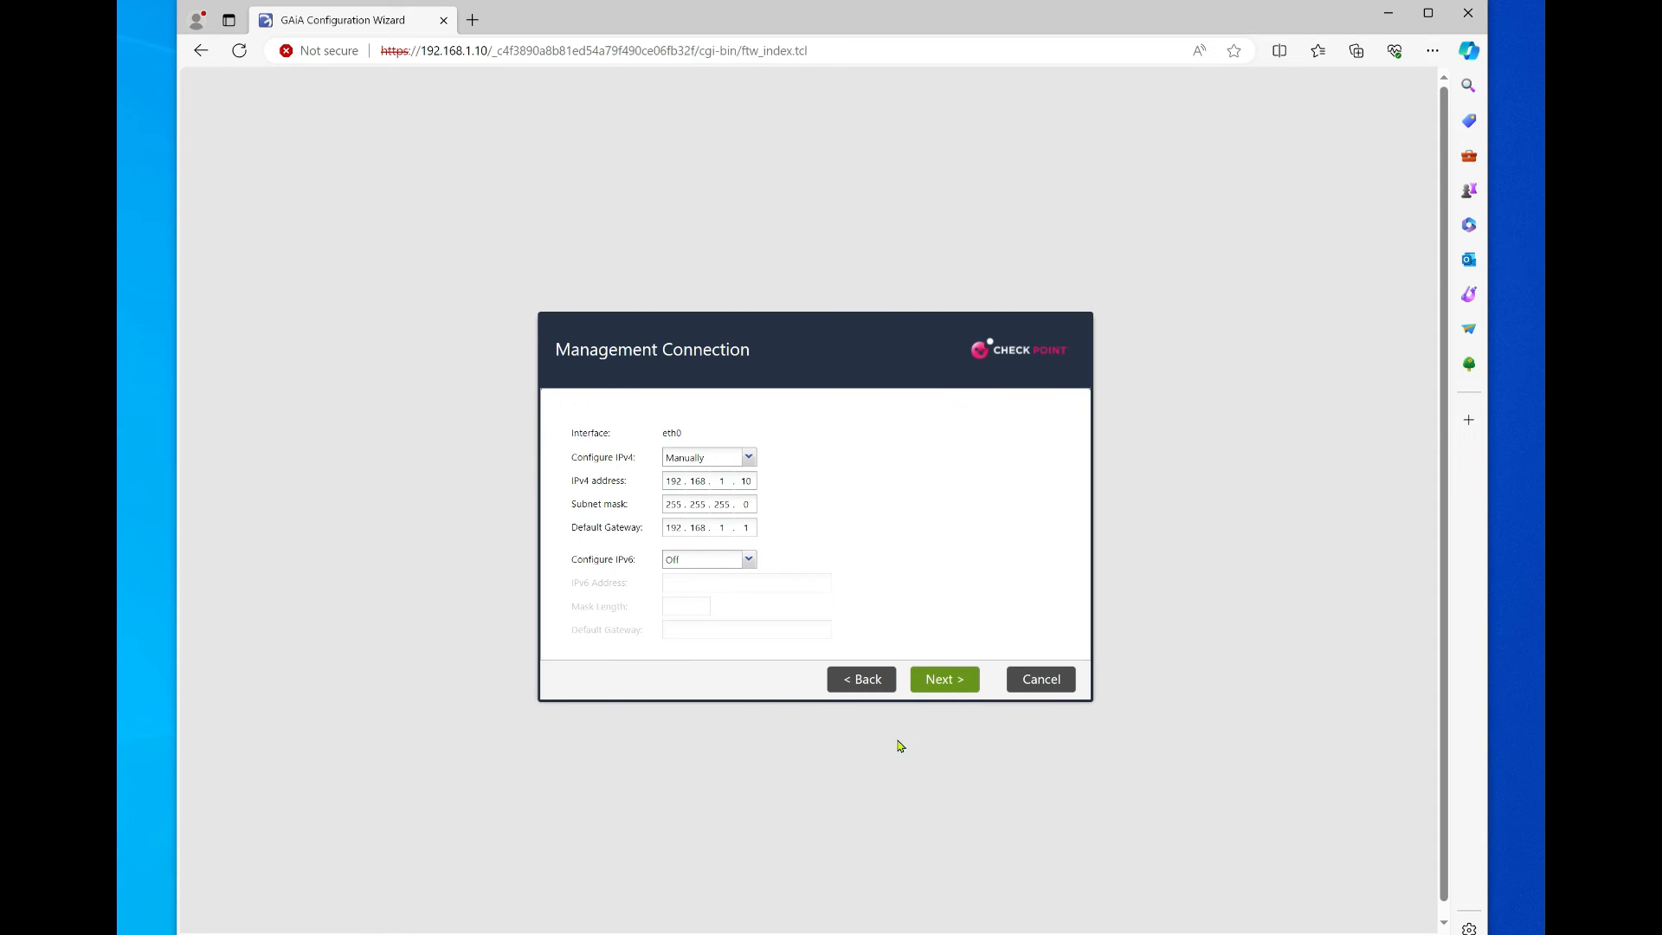
Step: Keep the management connection, then set host name SMS, domain lab.local and DNS 8.8.8.8
{"action": "left_click", "coordinate": [951, 692]}
{"action": "type", "text": "SMS"}
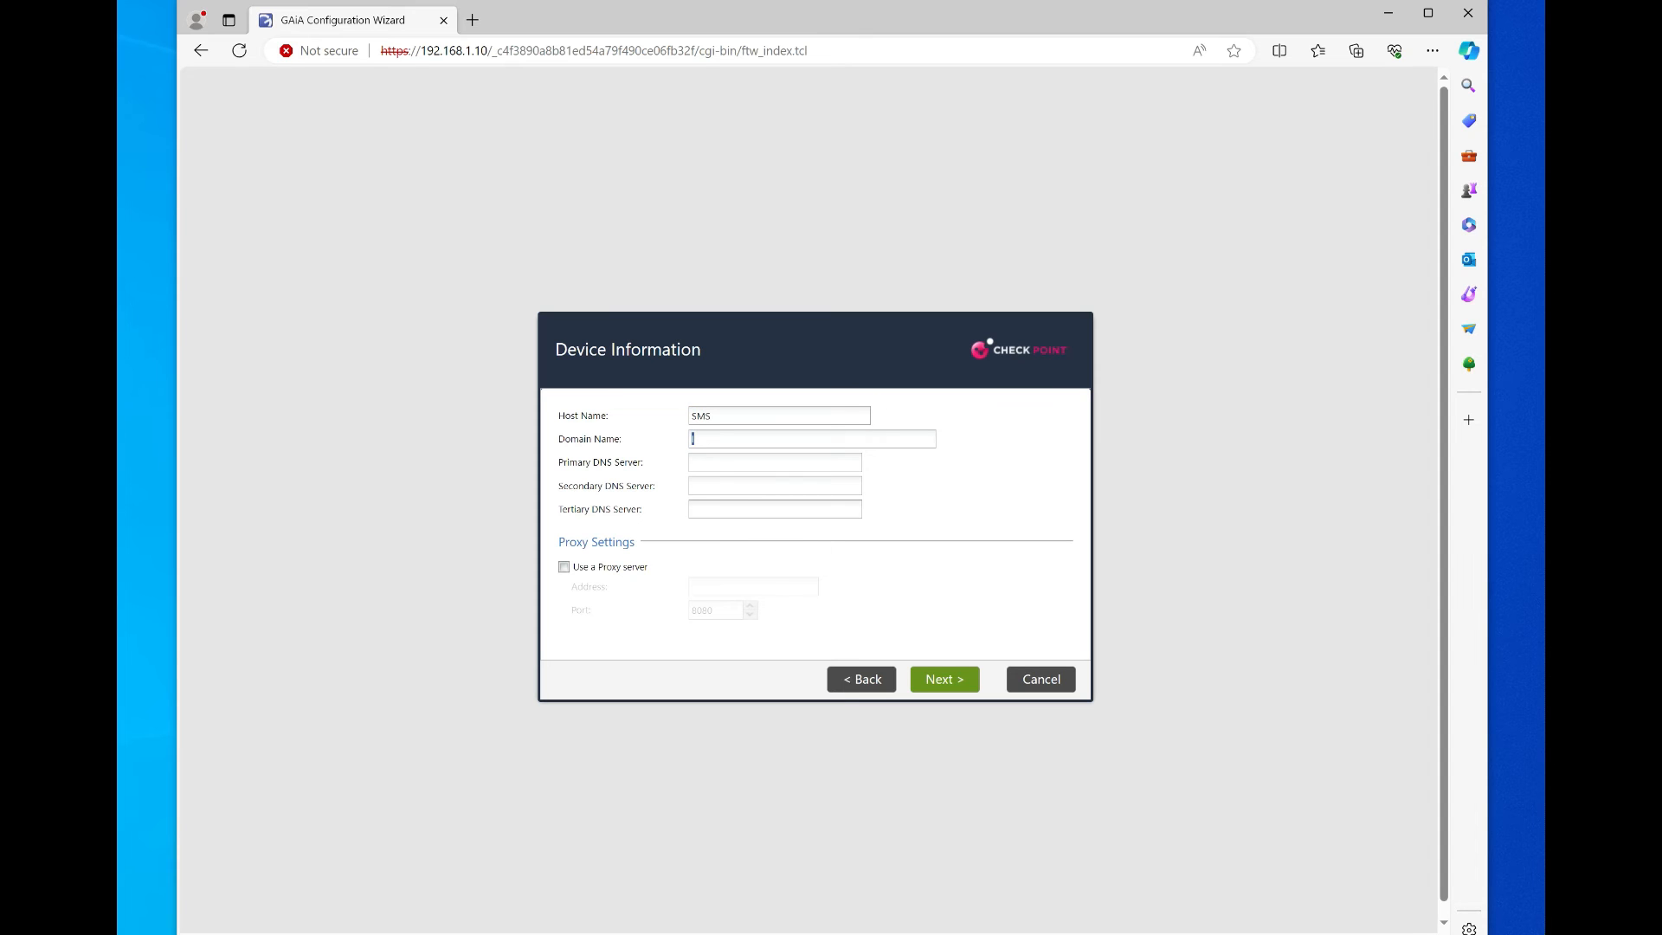
{"action": "key", "text": "Tab"}
{"action": "type", "text": "LAB"}
{"action": "key", "text": "BackSpace"}
{"action": "key", "text": "BackSpace"}
{"action": "key", "text": "BackSpace"}
{"action": "type", "text": "lab.local"}
{"action": "key", "text": "Tab"}
{"action": "type", "text": "8.8.8.8"}
{"action": "left_click", "coordinate": [946, 684]}
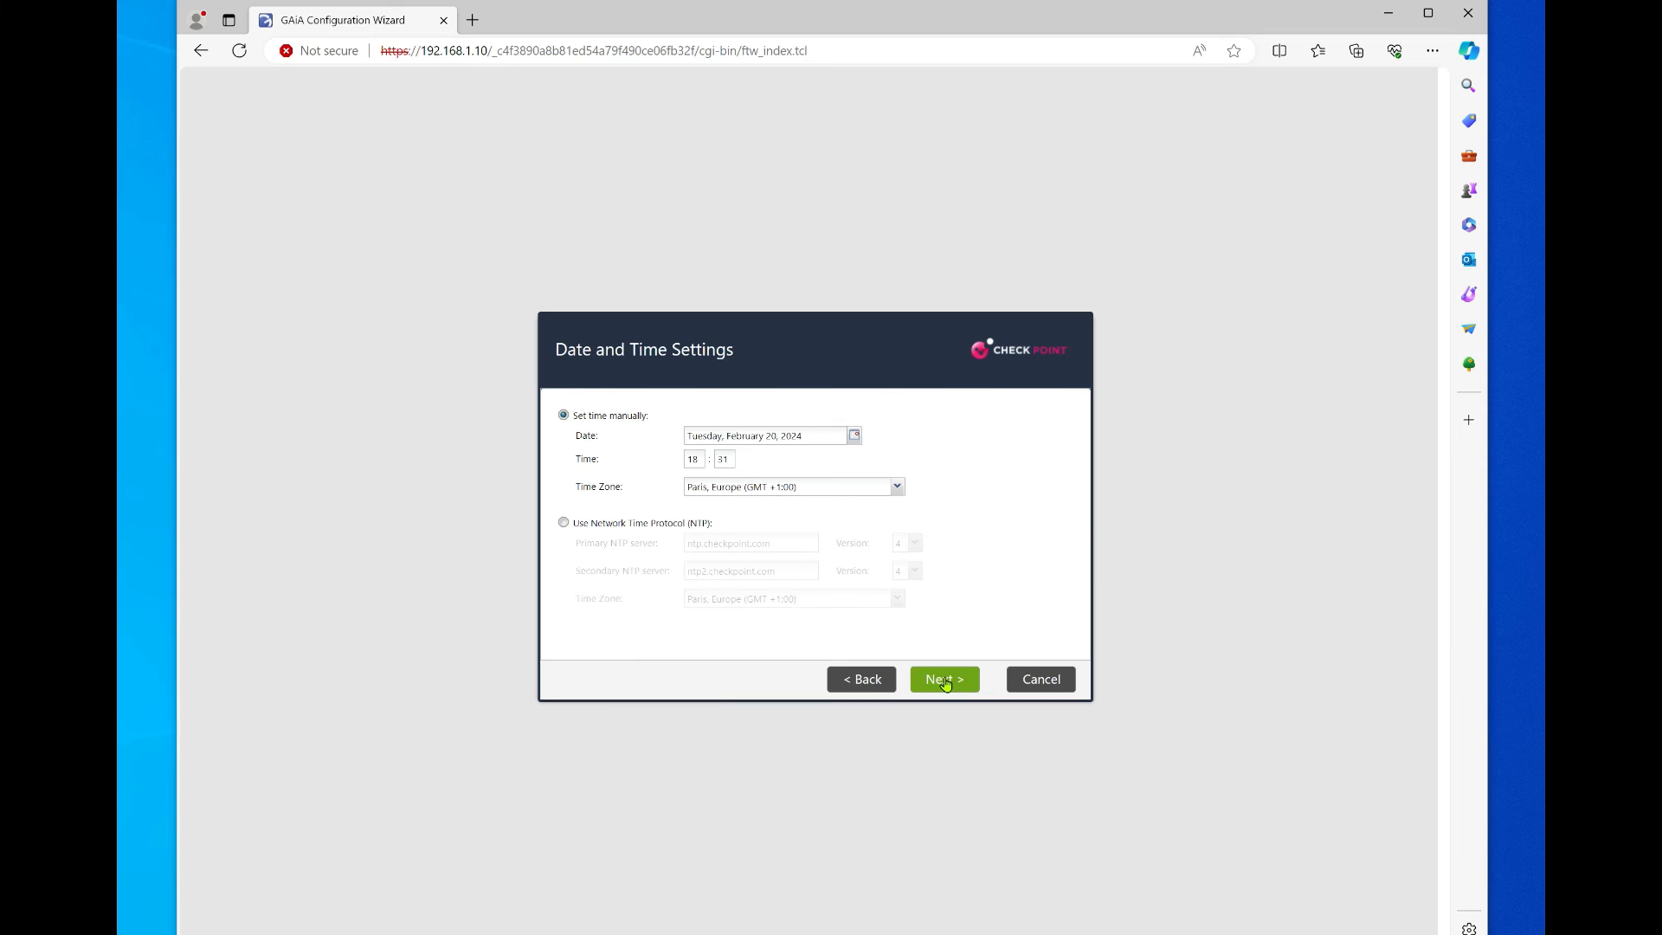
Step: Set the time zone to Berlin and accept the date and time settings
{"action": "left_click", "coordinate": [844, 487]}
{"action": "type", "text": "Berlin"}
{"action": "key", "text": "Return"}
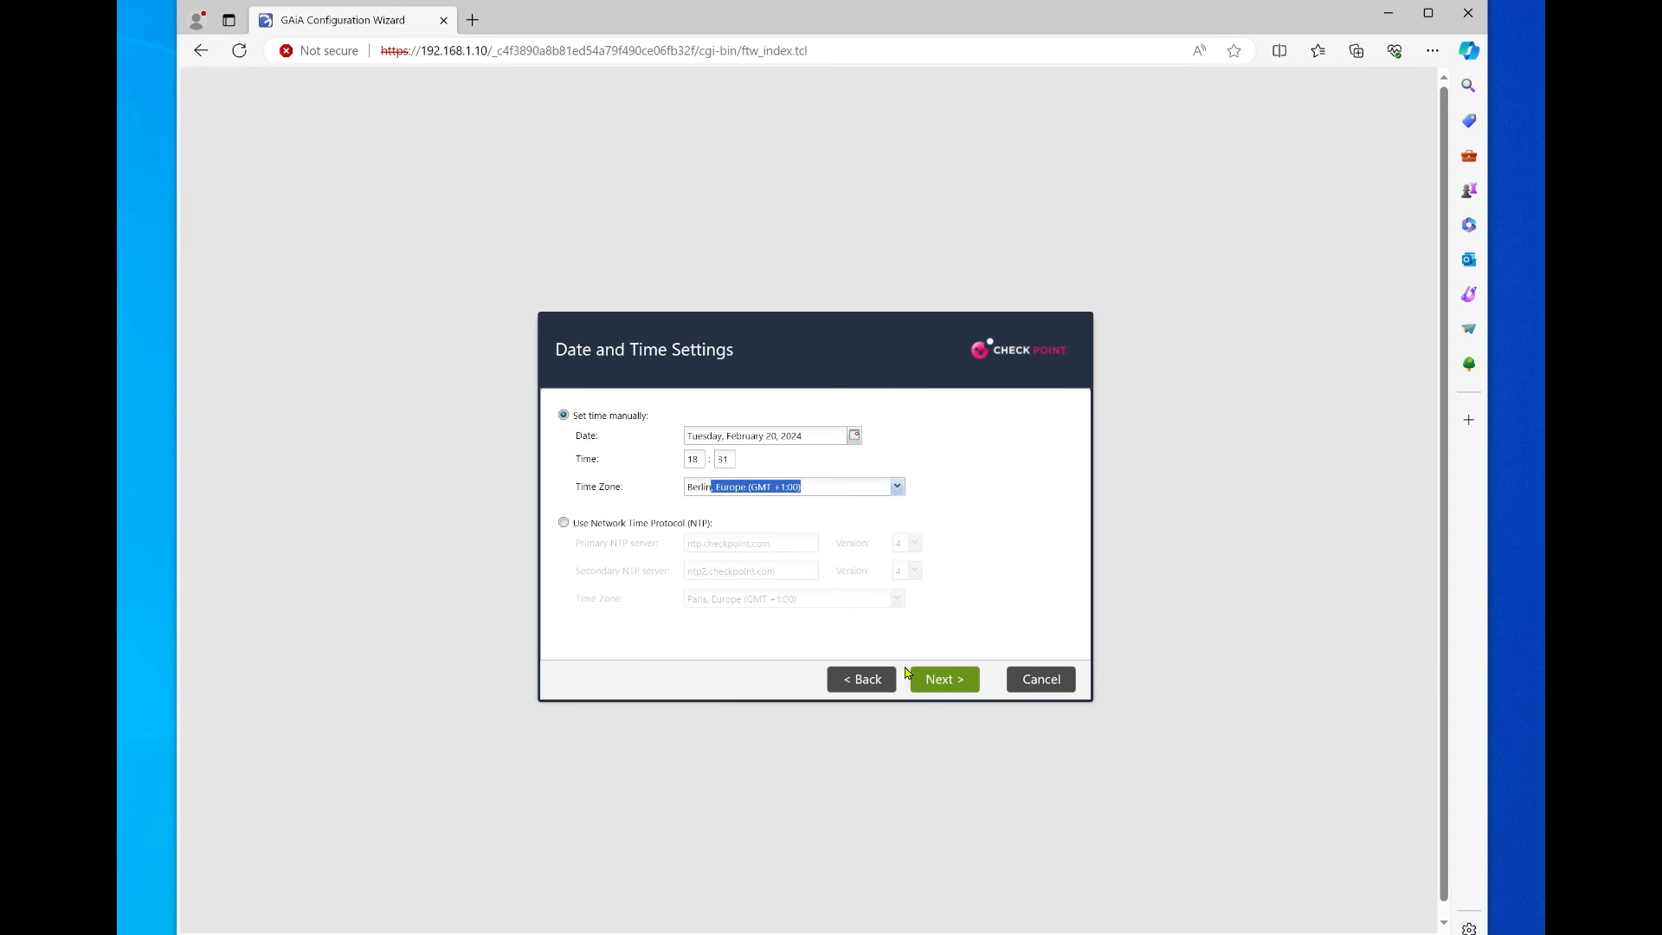
{"action": "left_click", "coordinate": [936, 682]}
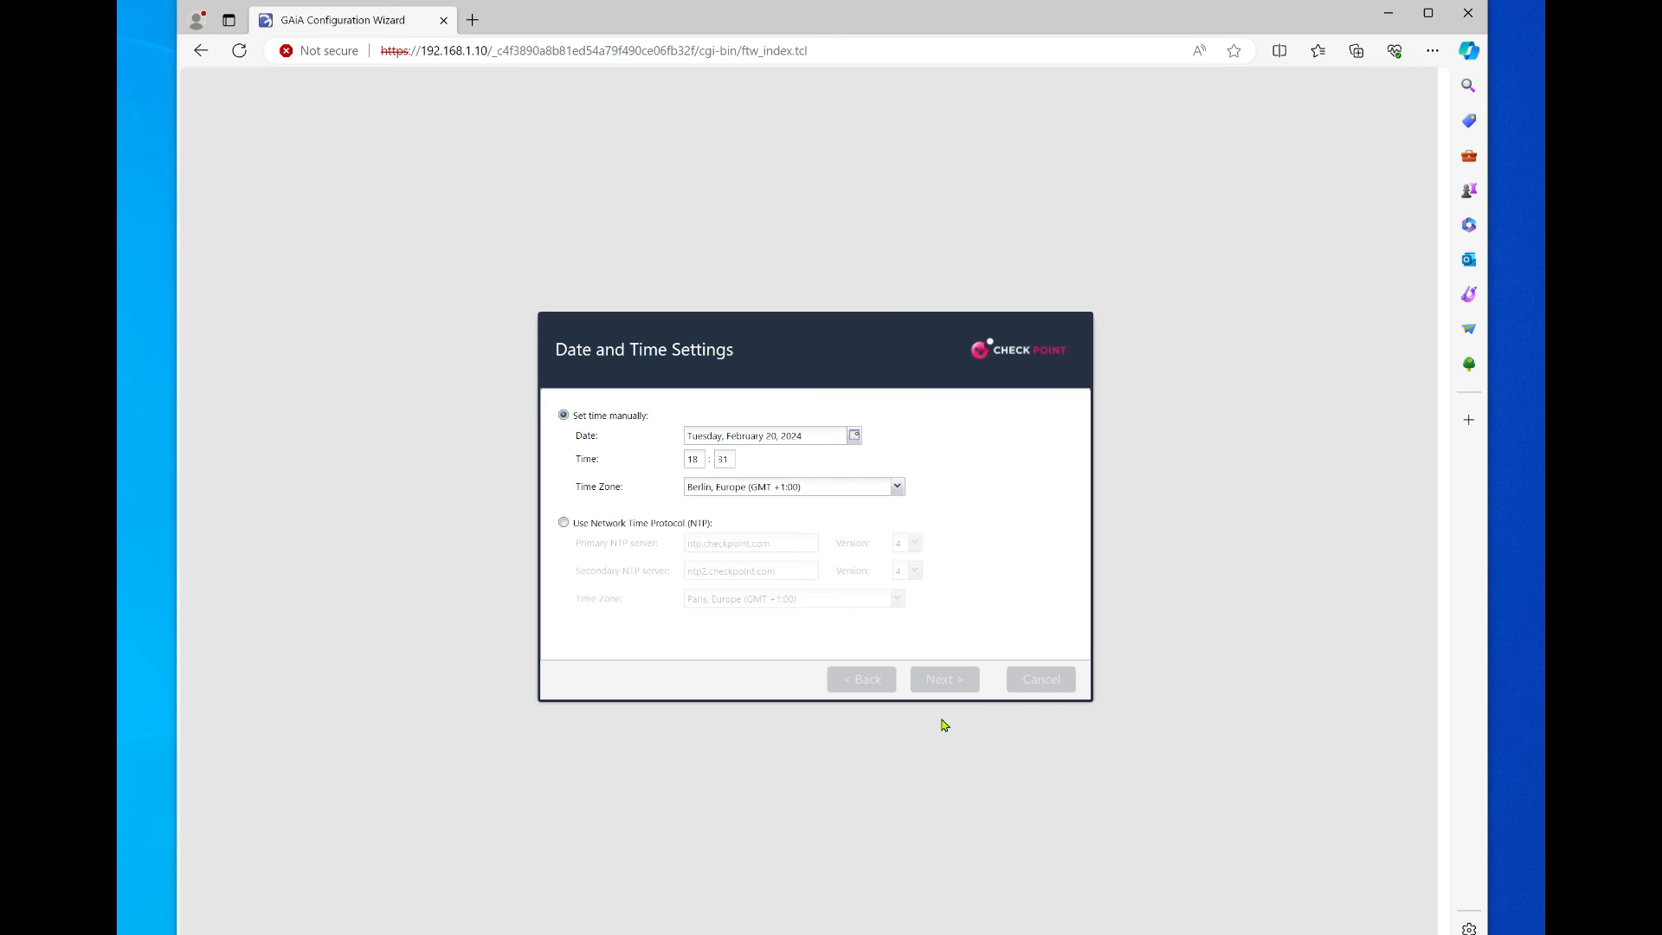
{"action": "left_click", "coordinate": [944, 679]}
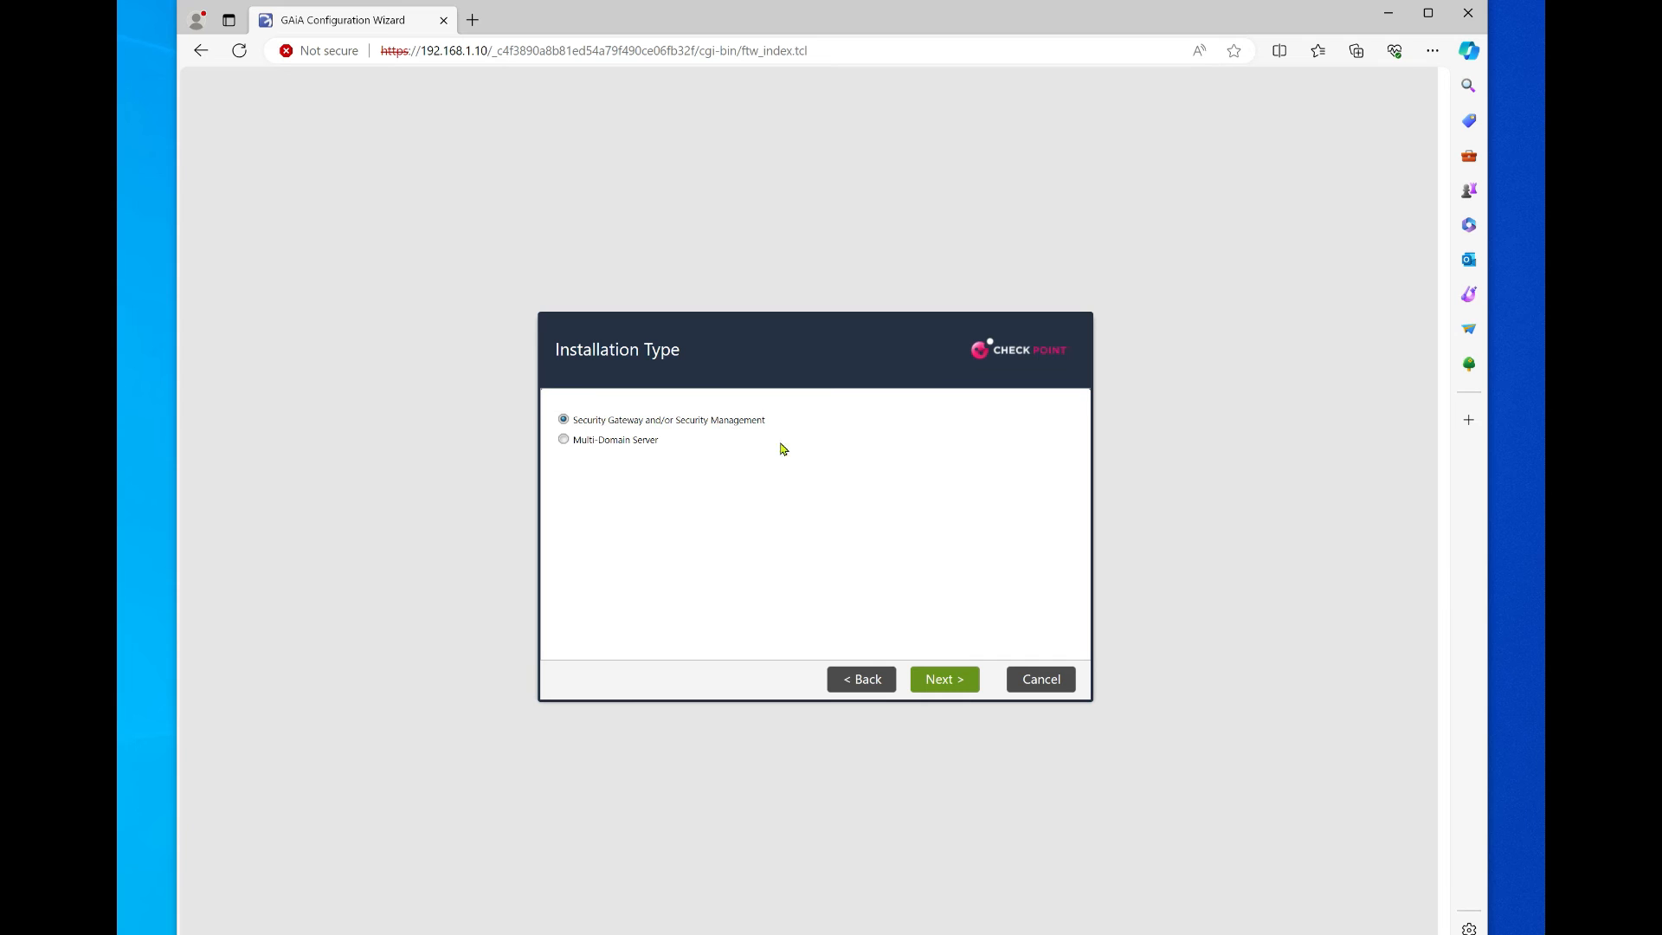
Step: Choose to install Security Management only, without Security Gateway
{"action": "left_click", "coordinate": [958, 691]}
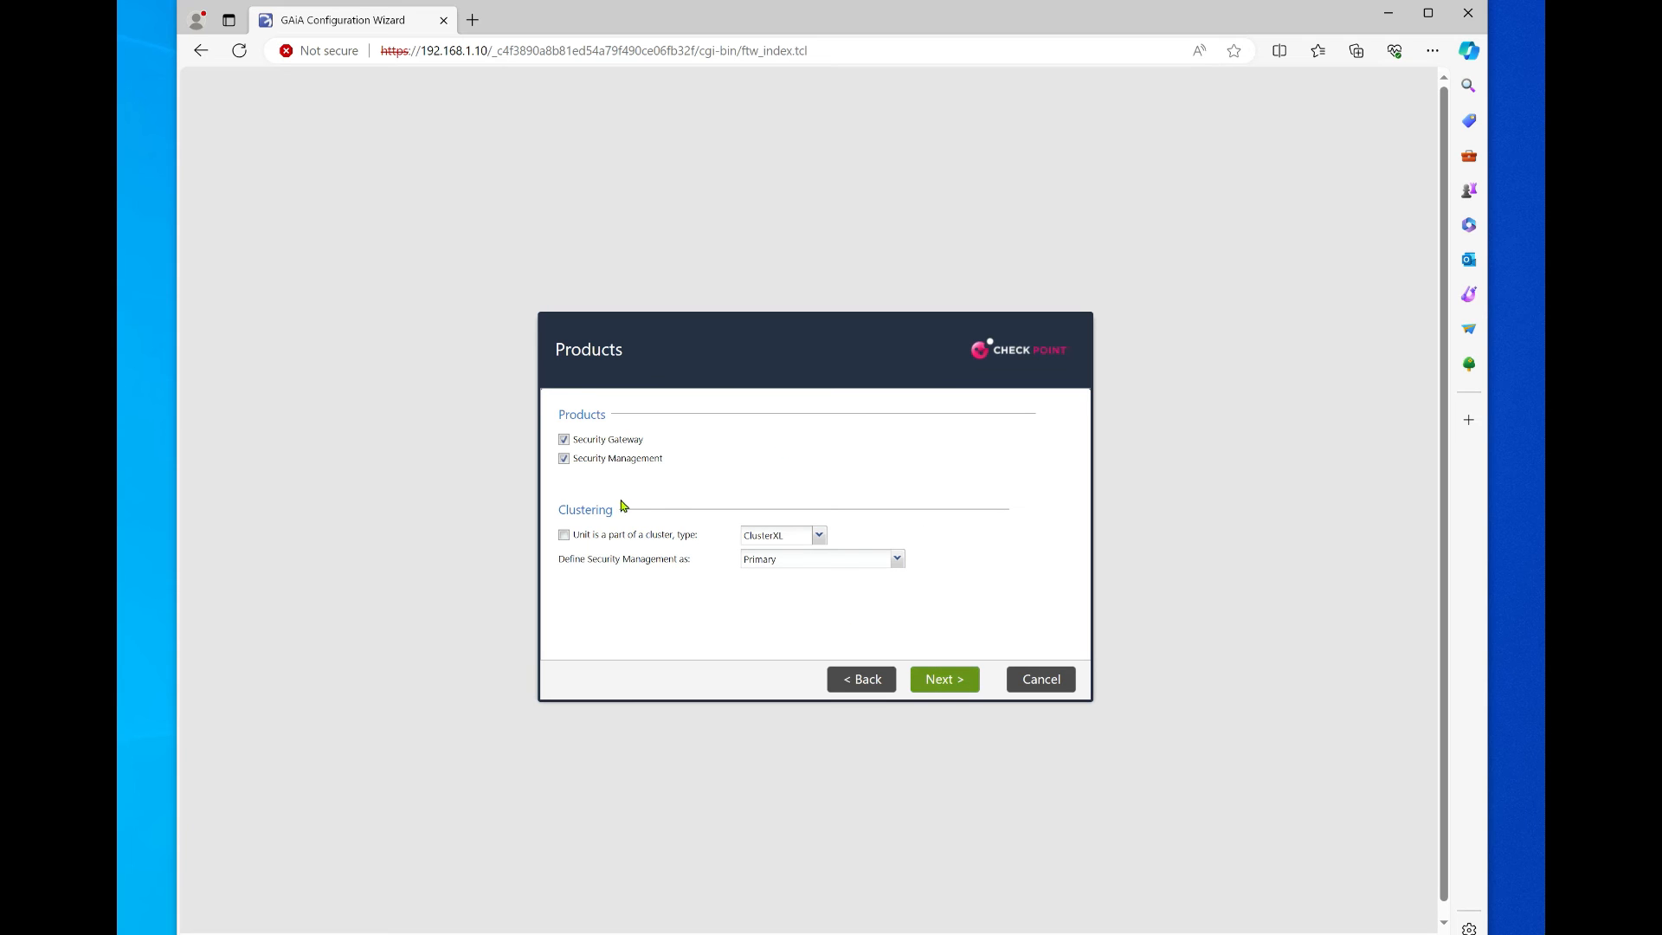
{"action": "left_click", "coordinate": [563, 440]}
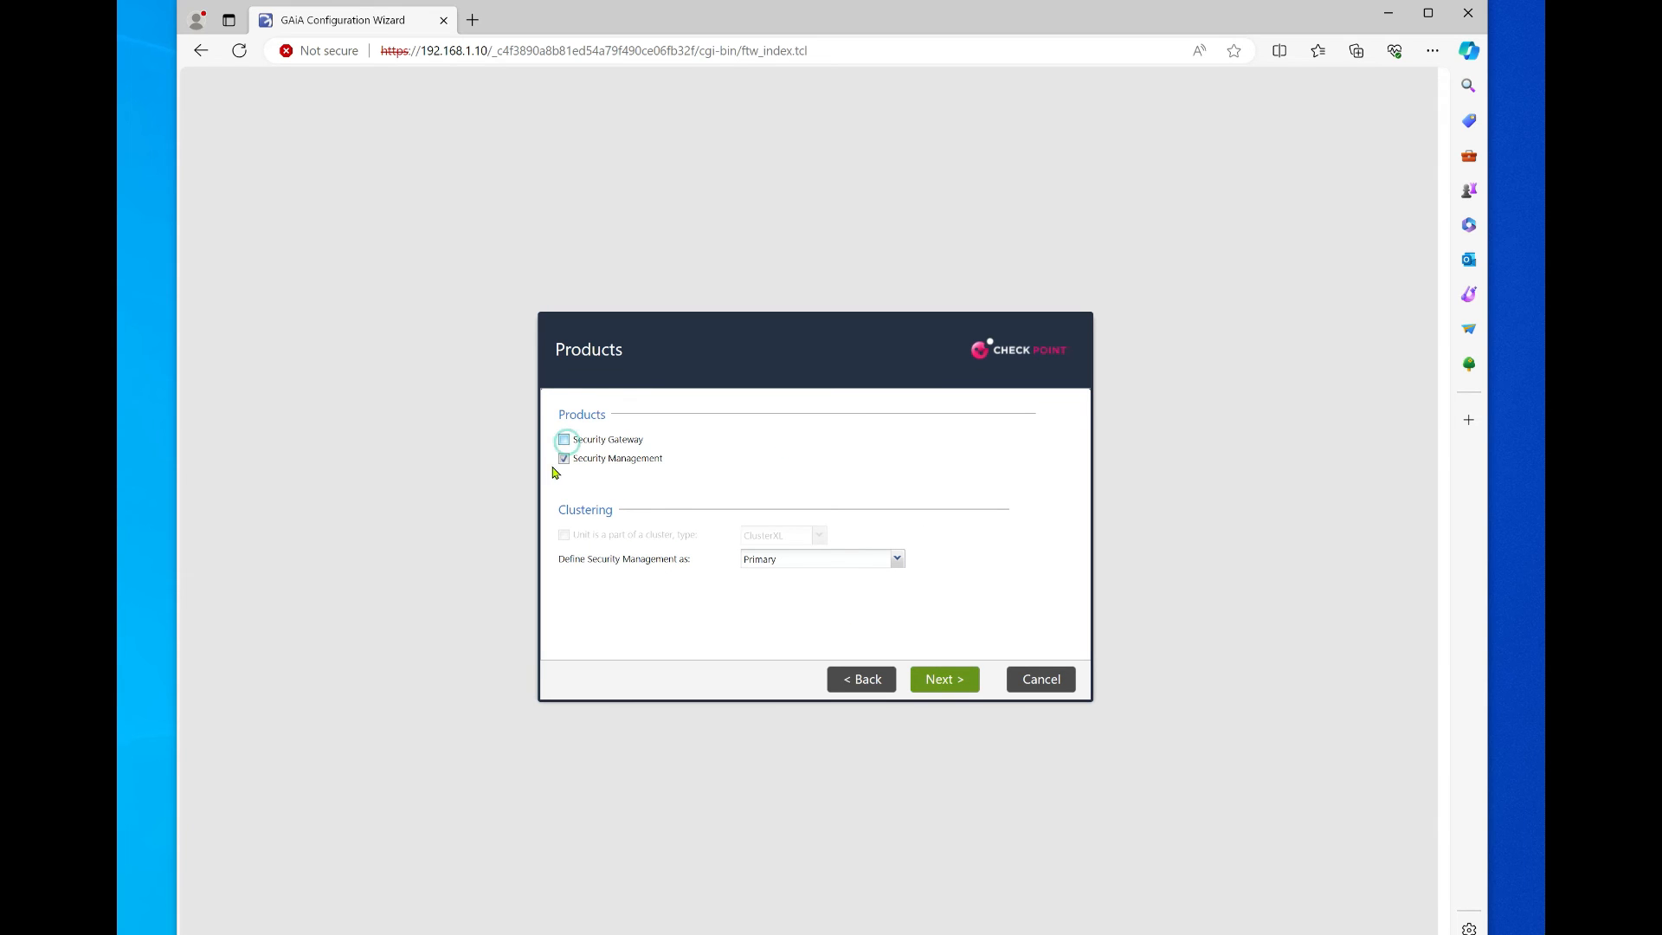
{"action": "left_click", "coordinate": [947, 681]}
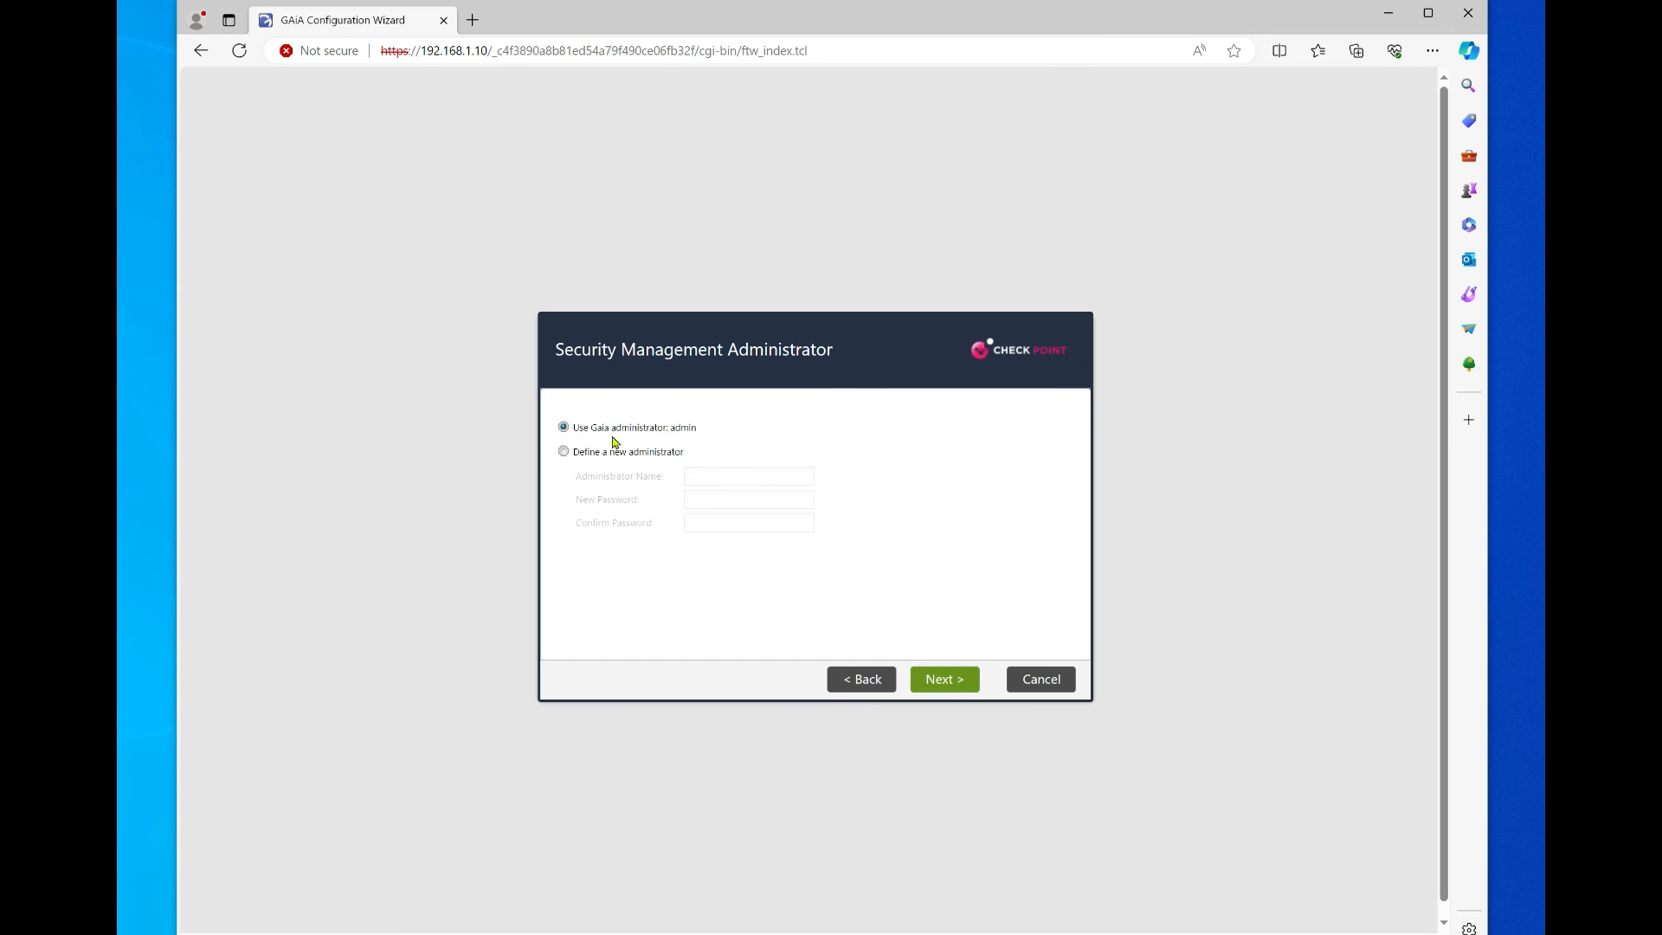
Step: Keep the Gaia admin as administrator, allow GUI clients from any IP, and finish
{"action": "left_click", "coordinate": [952, 691]}
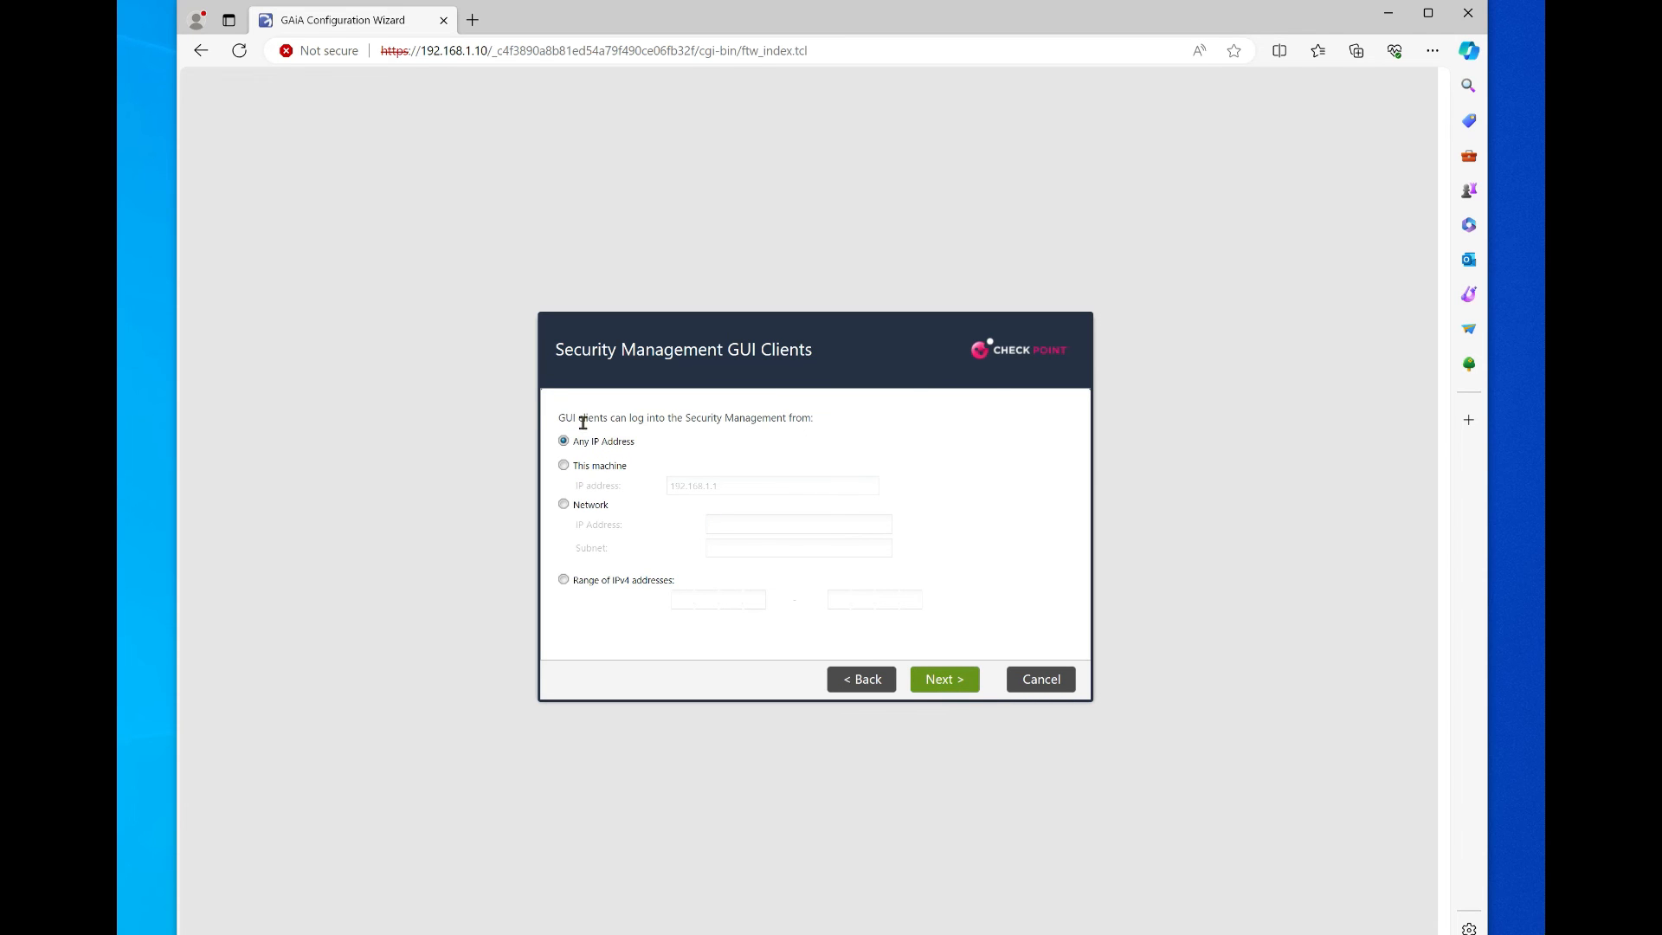
{"action": "left_click", "coordinate": [944, 679]}
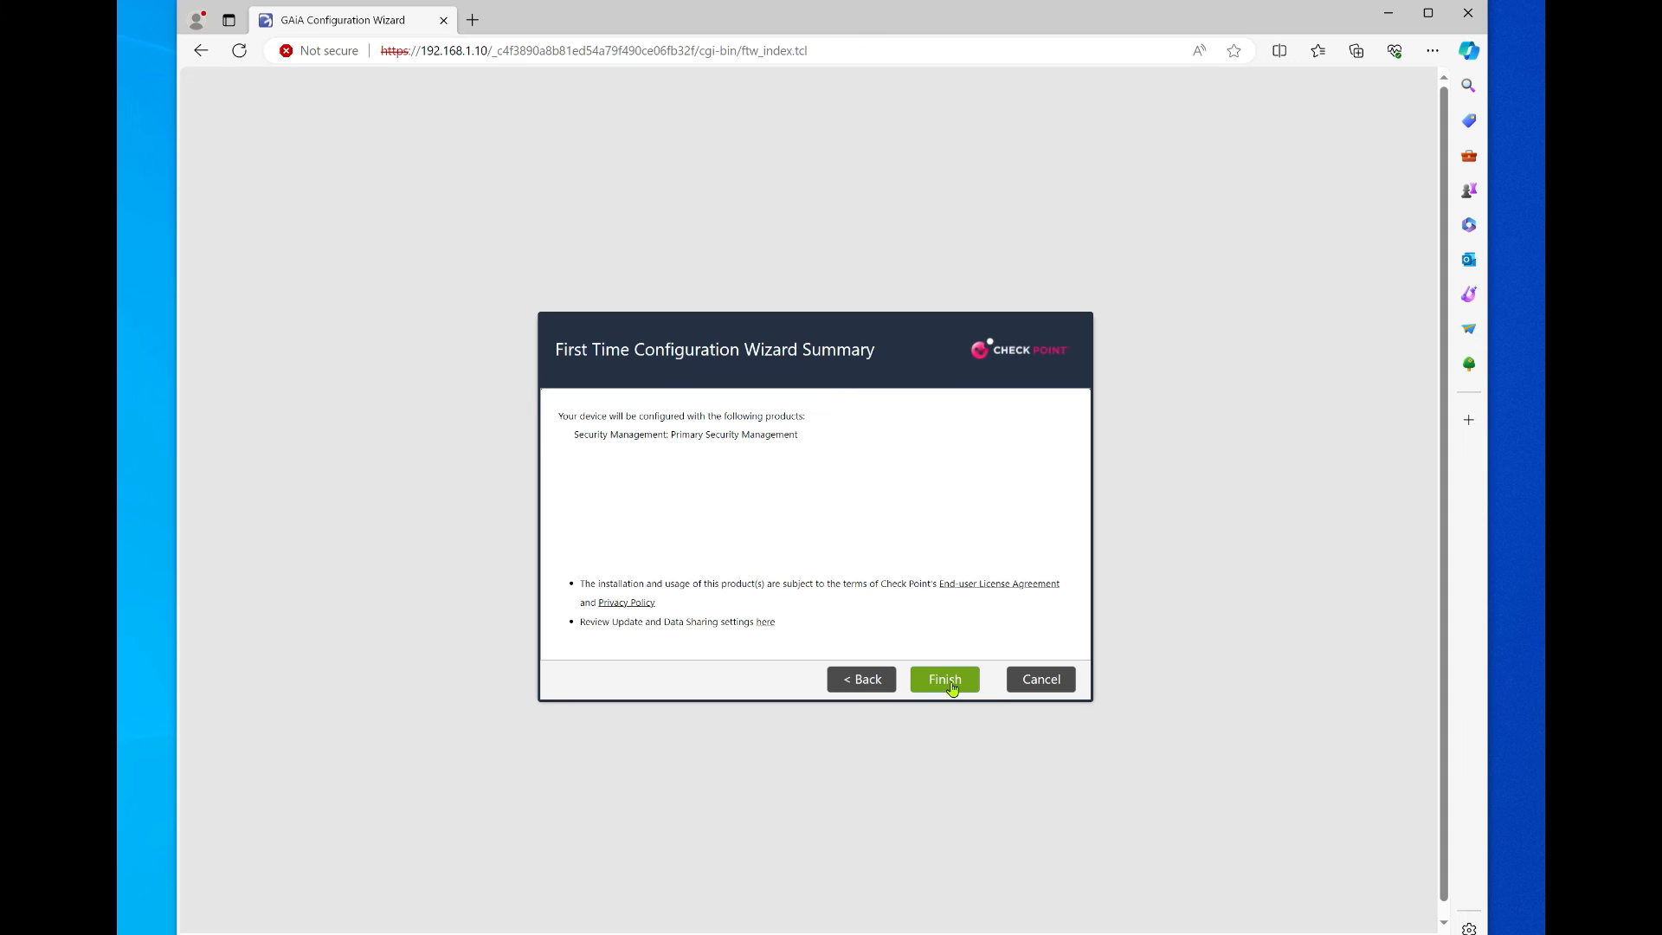
{"action": "left_click", "coordinate": [952, 684]}
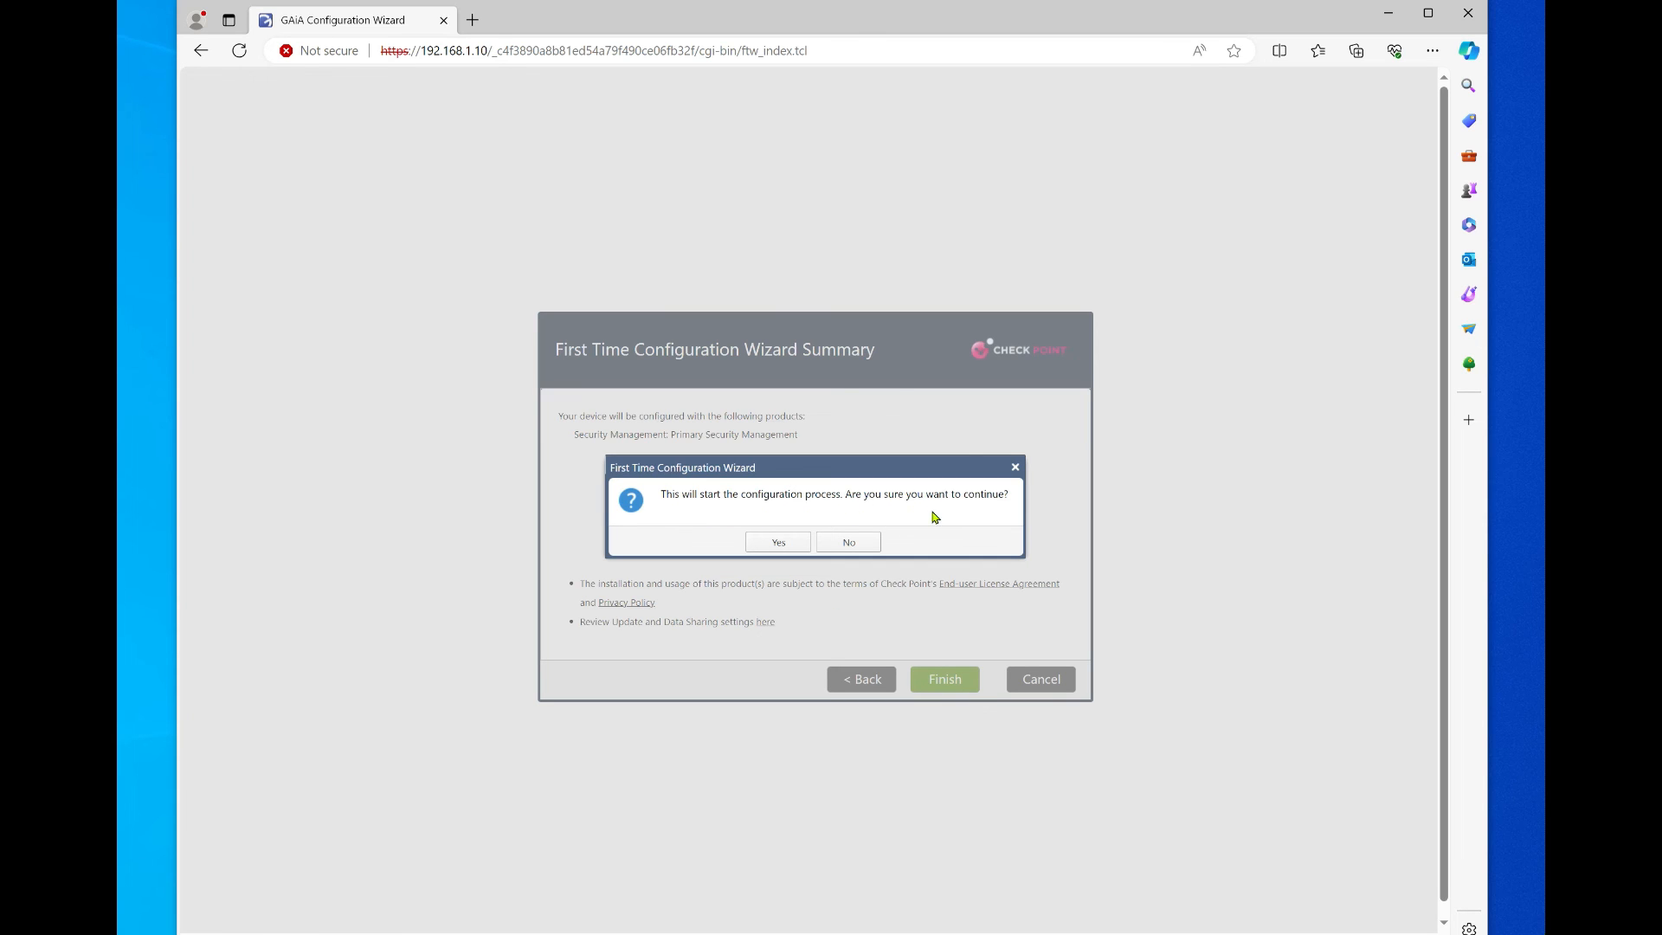
Step: Start the Security Management configuration and dismiss the CPU-requirement error
{"action": "left_click", "coordinate": [791, 545]}
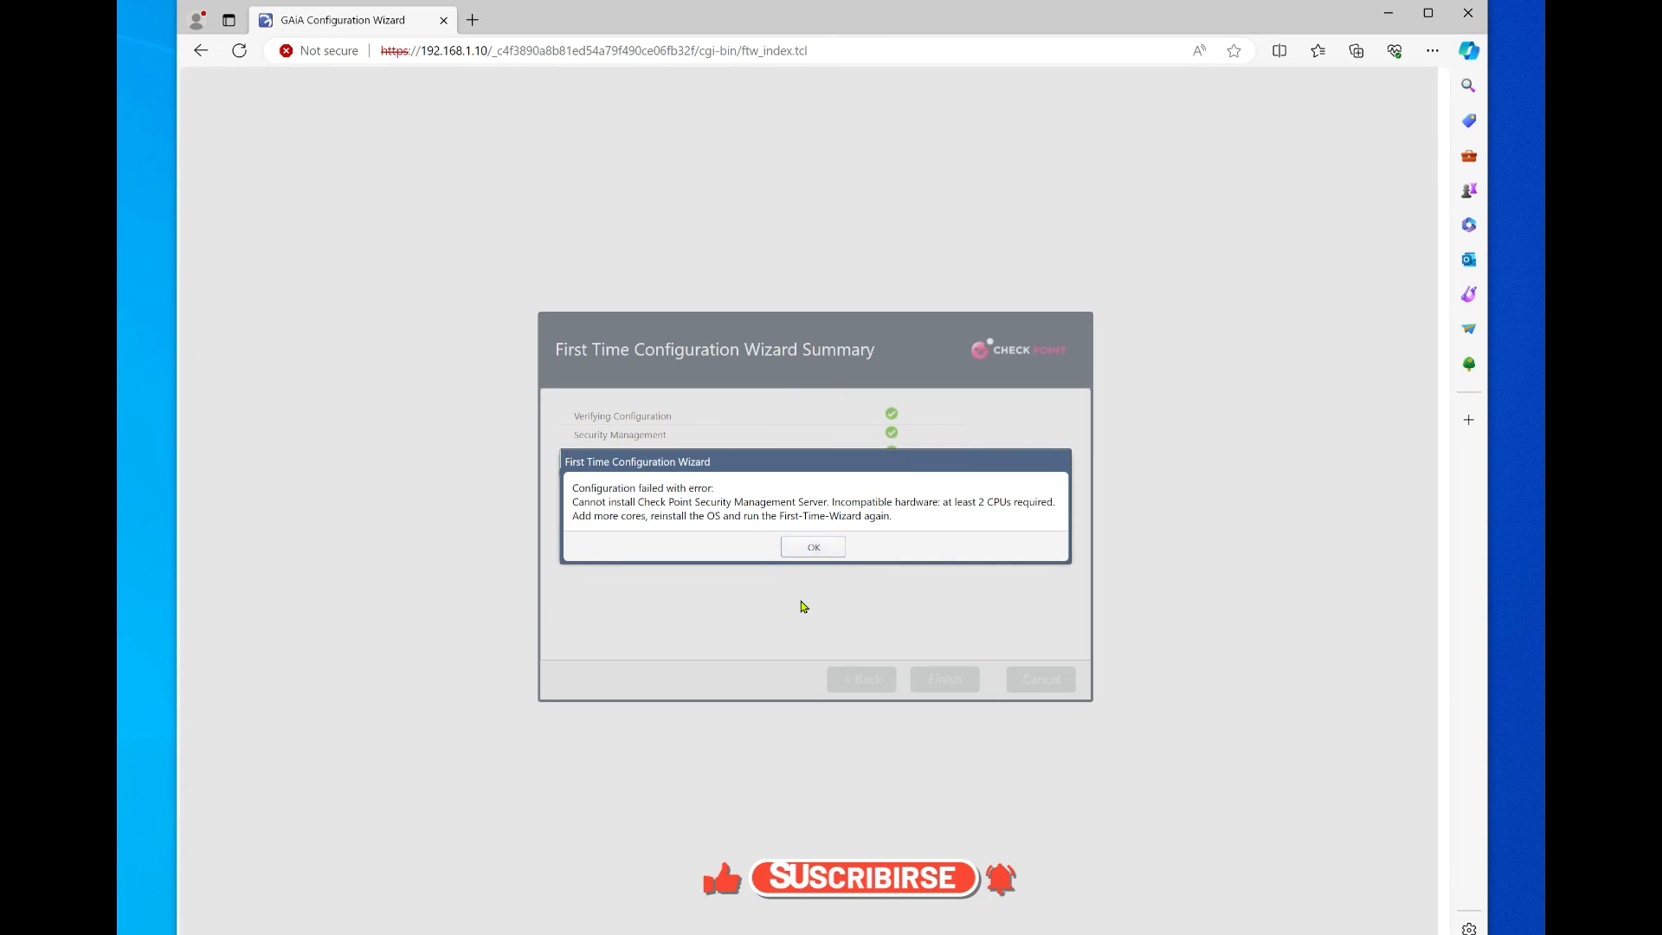
{"action": "left_click", "coordinate": [805, 554]}
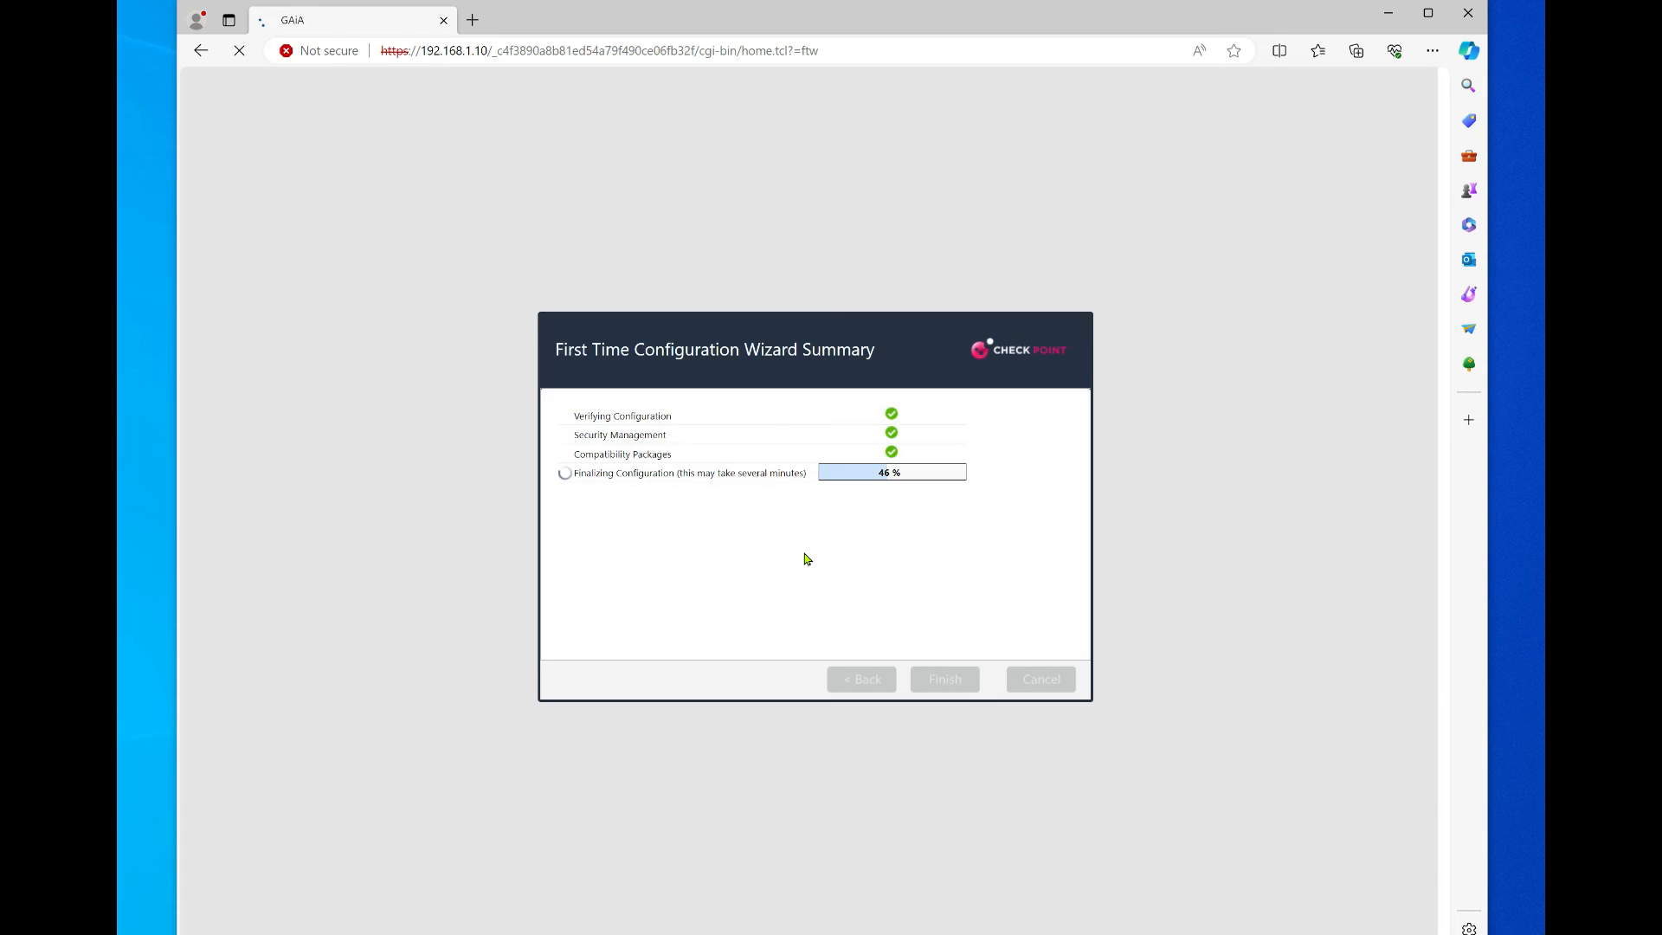